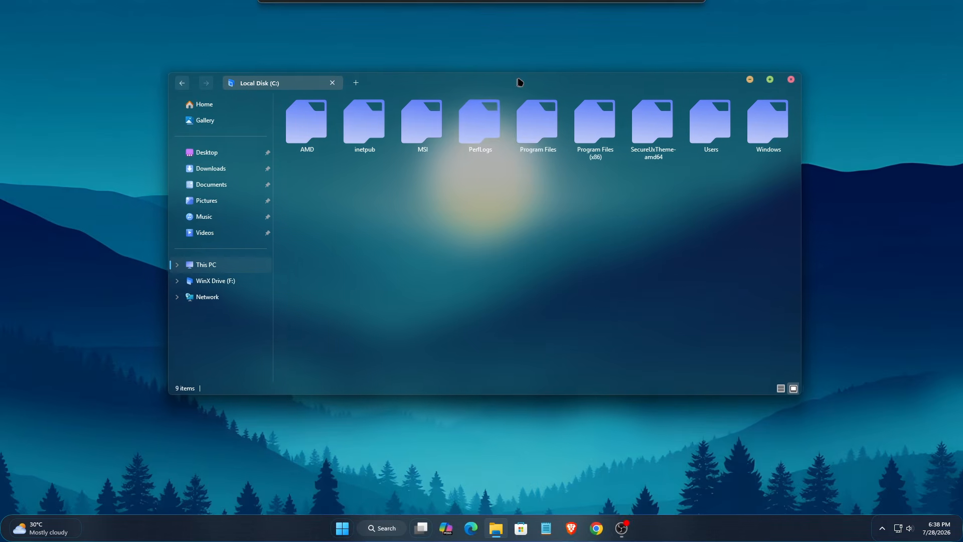
- Reposition the Local Disk (C:) window, maximize and restore it, and close it
drag(520, 82, 493, 112)
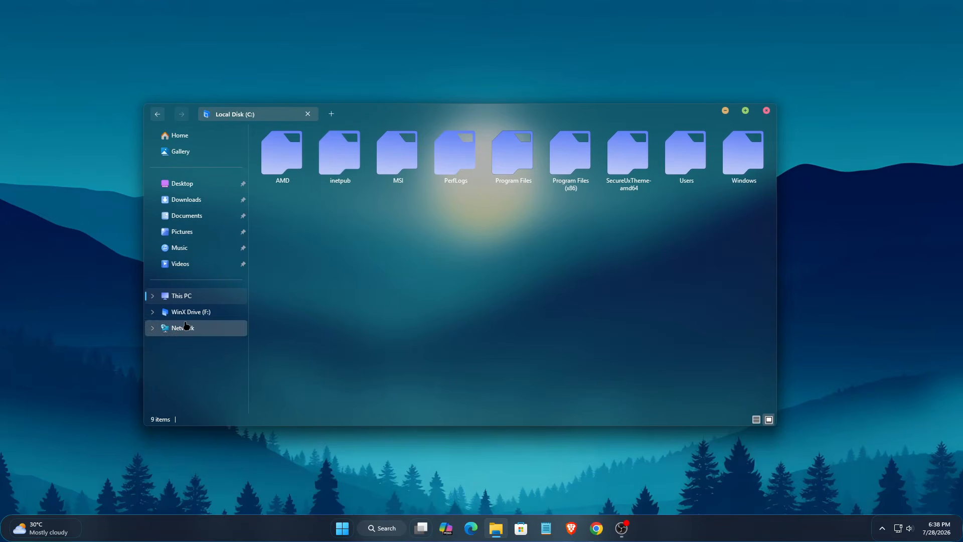
click(745, 111)
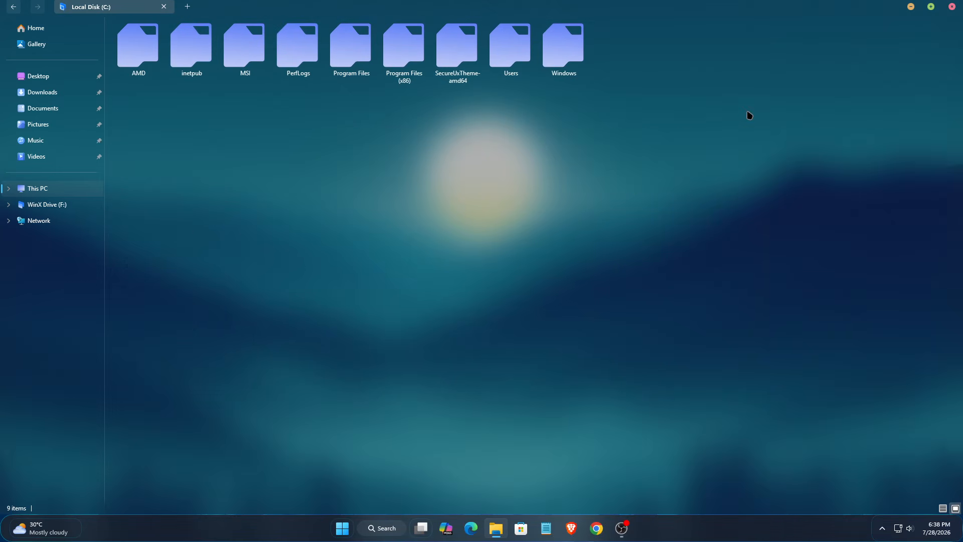
double_click(626, 13)
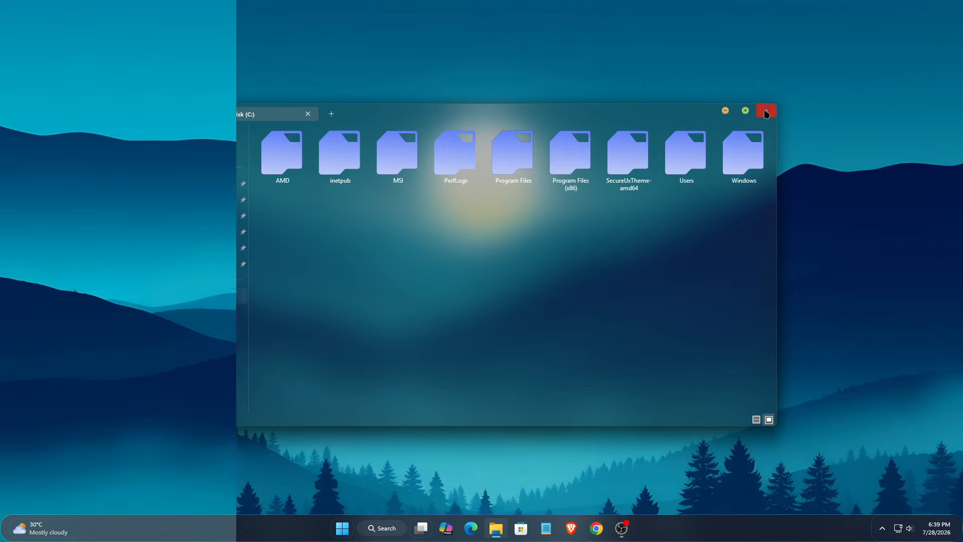
click(766, 109)
- Open the Start menu, look through the full Recommended list, and return to the main Start page
click(346, 522)
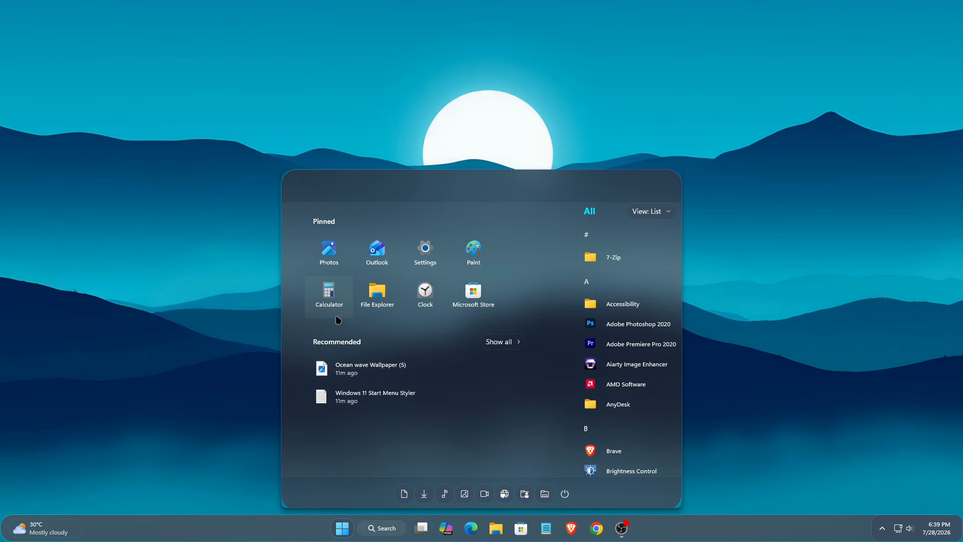
click(499, 342)
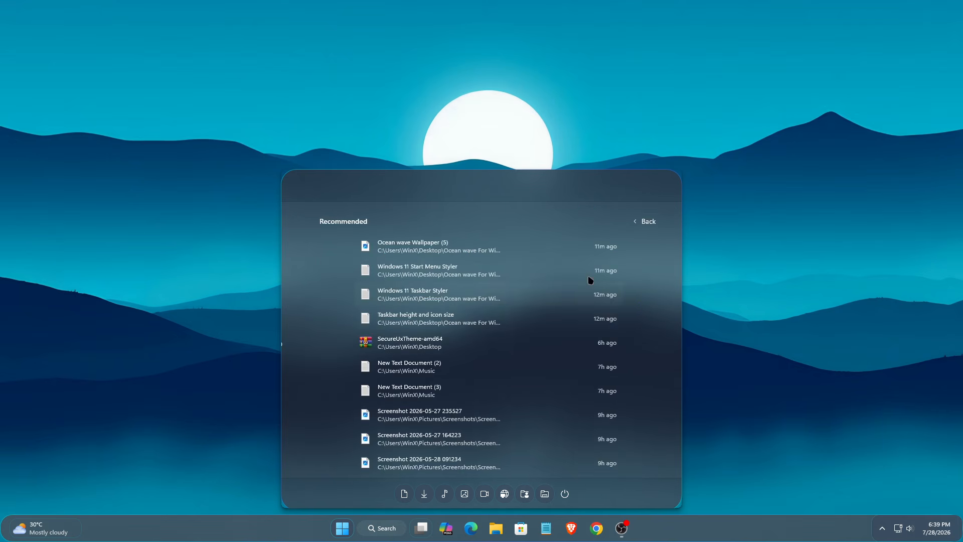
scroll(591, 281, down, 1)
scroll(591, 282, down, 3)
scroll(585, 311, up, 3)
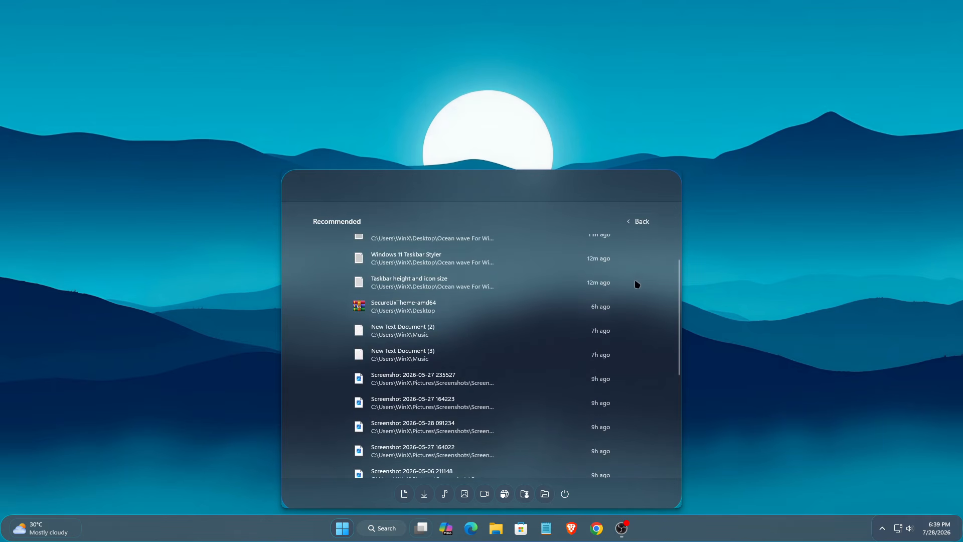
click(639, 223)
- Preview the Start menu's All apps section in Category and Grid views, and return it to List view
click(648, 211)
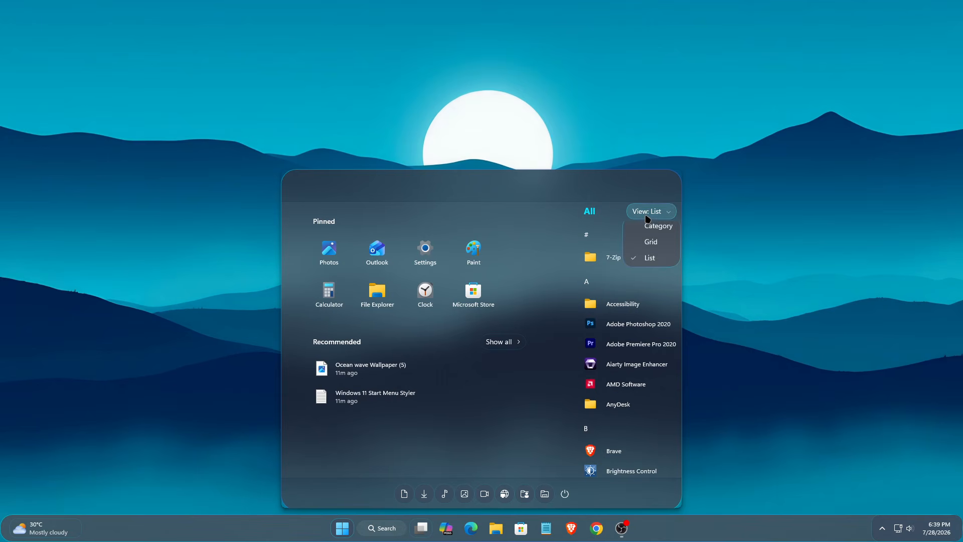
click(651, 230)
scroll(650, 227, down, 2)
scroll(650, 225, up, 2)
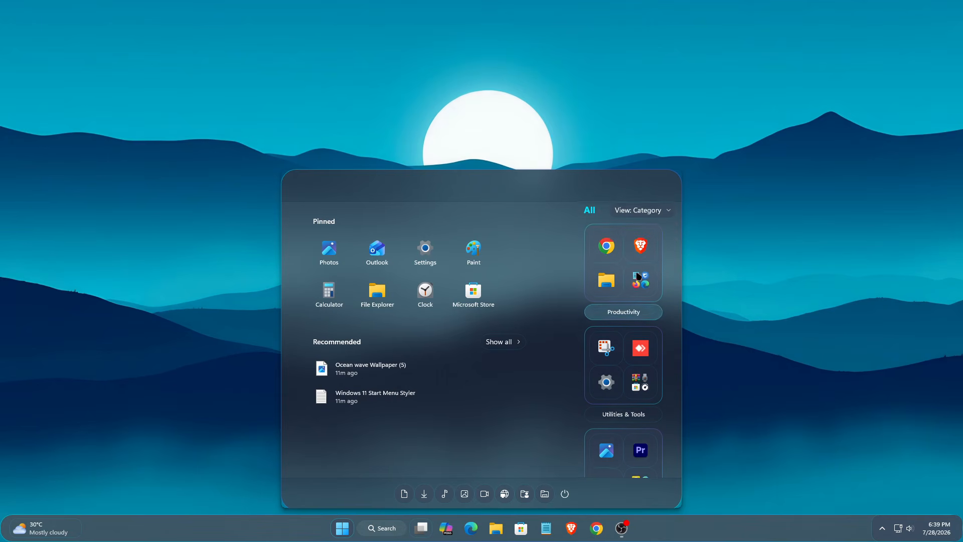
click(648, 211)
click(647, 245)
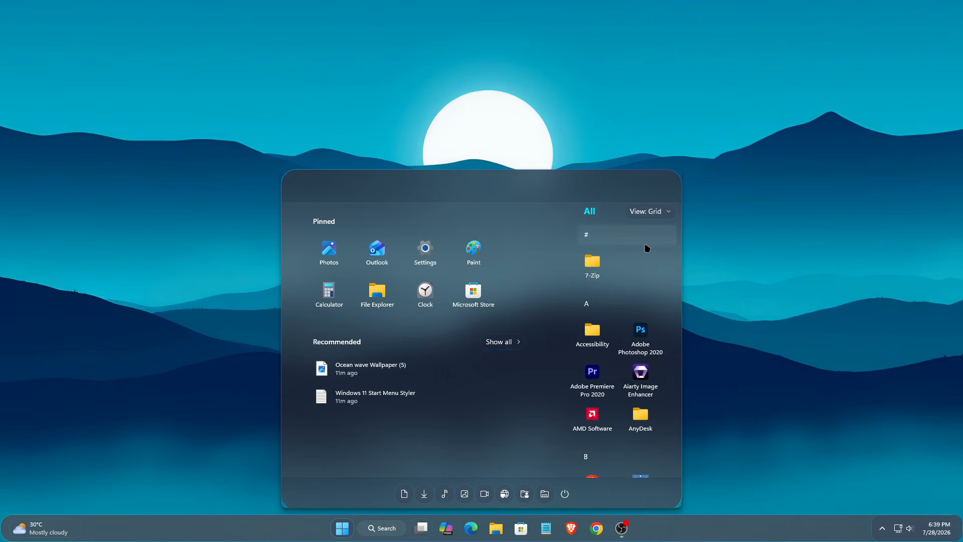
scroll(647, 247, down, 1)
scroll(647, 247, up, 3)
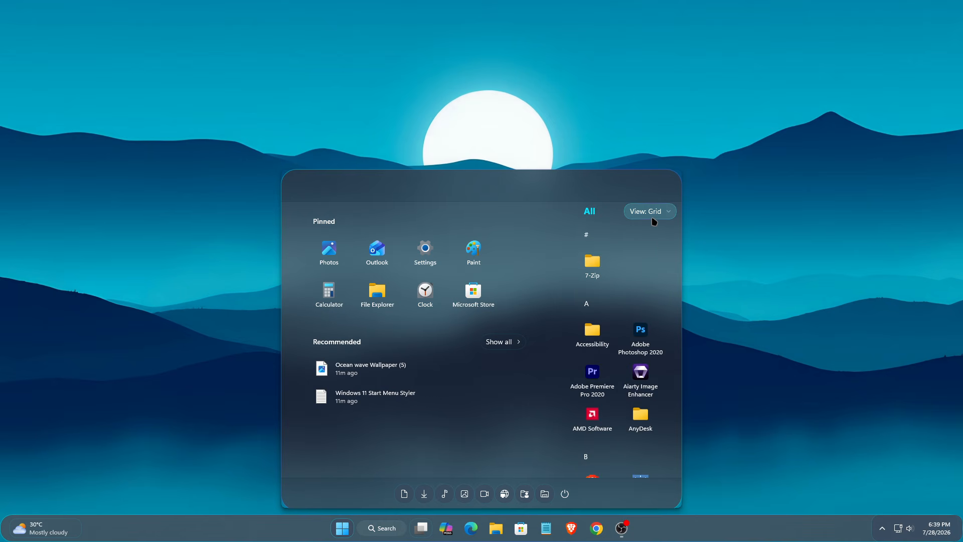
click(652, 213)
click(652, 264)
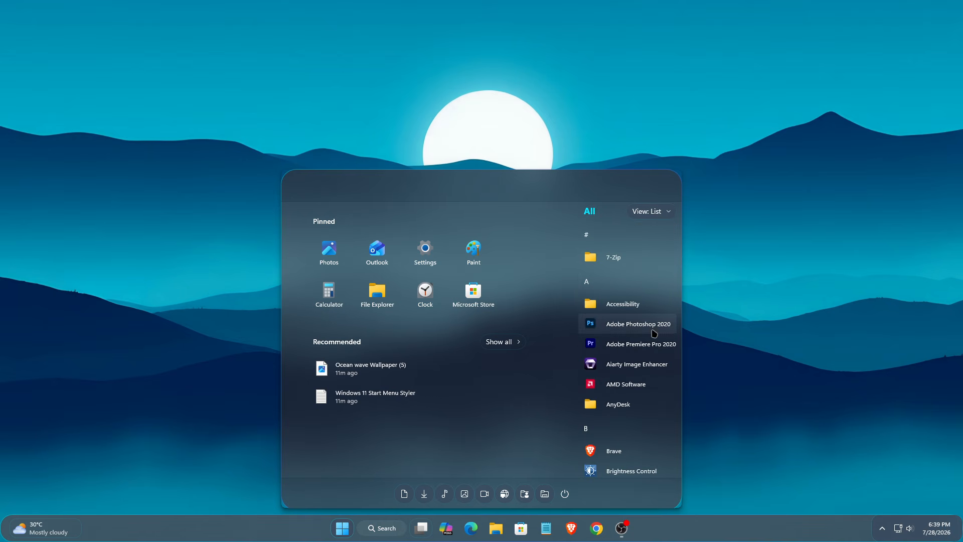
scroll(652, 340, down, 1)
scroll(653, 336, down, 2)
scroll(657, 337, up, 3)
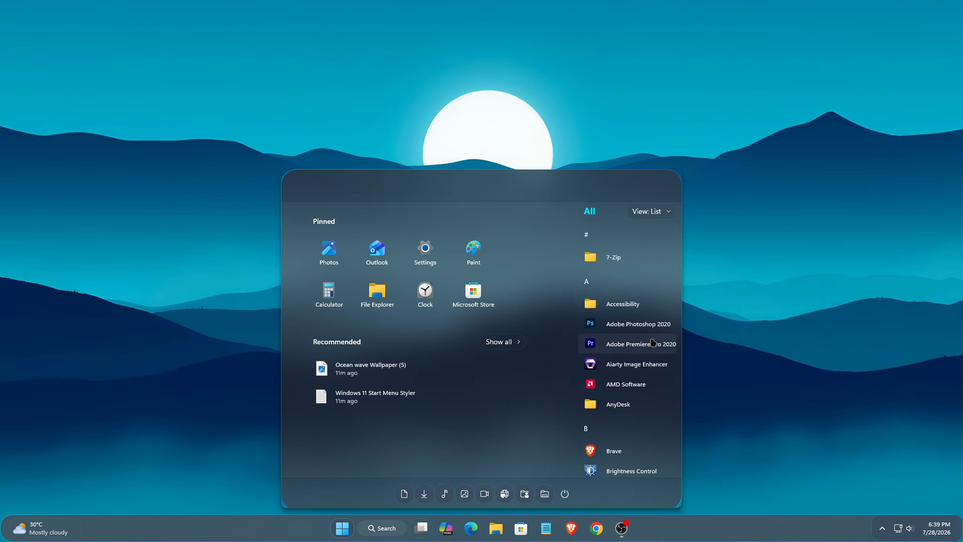
- View the alphabetical index of all apps, return to the main Start page, and open the power options
click(632, 288)
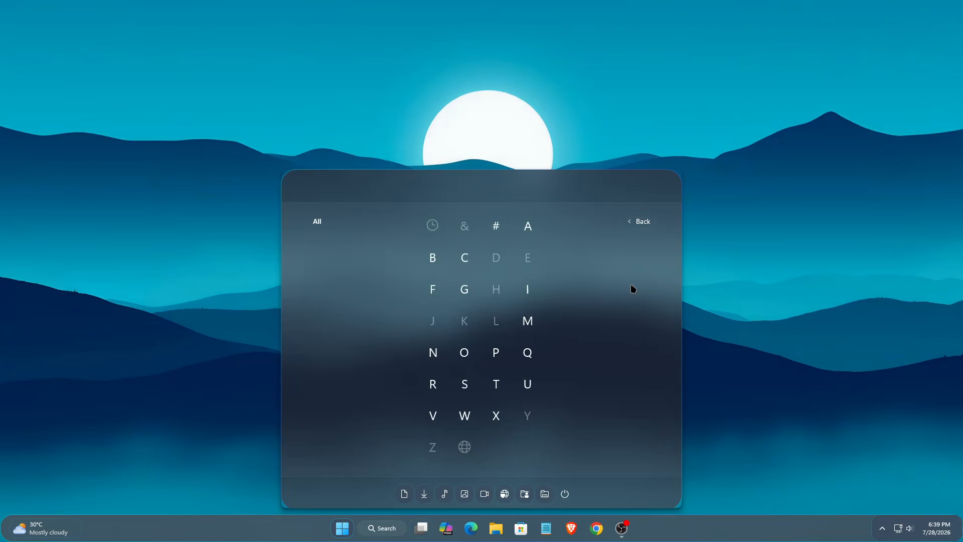
click(639, 221)
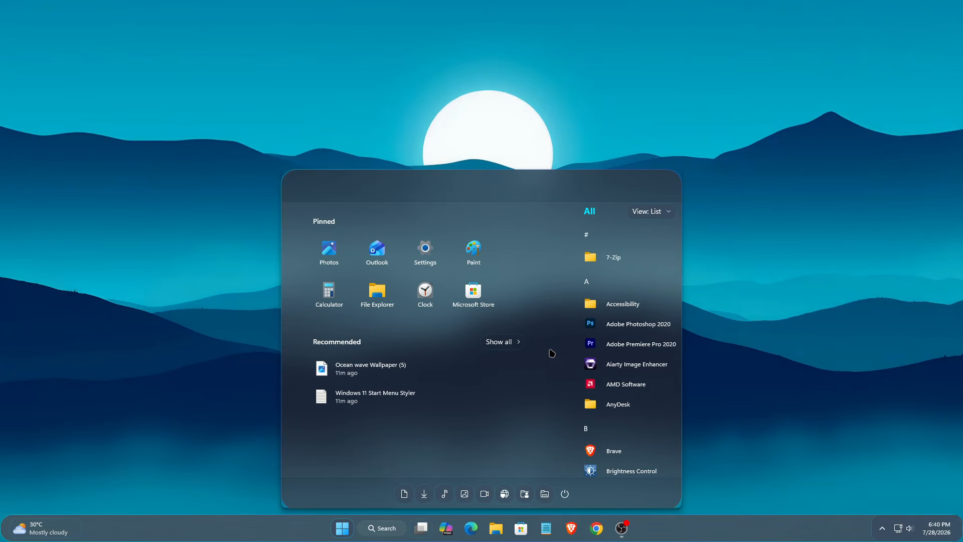
click(565, 493)
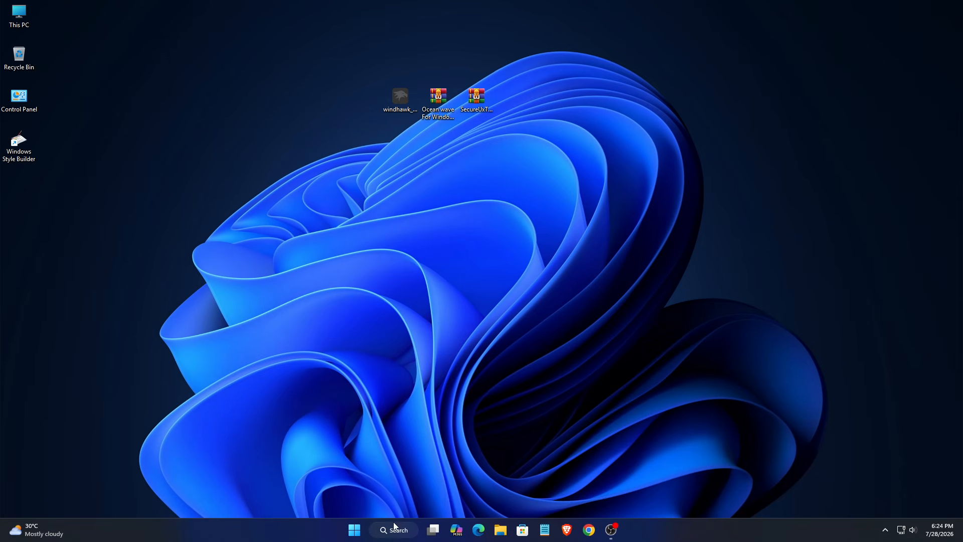
- Search Windows for "create a", open Create a restore point, and select the Local Disk (C:) (System) drive
click(393, 528)
text(crea)
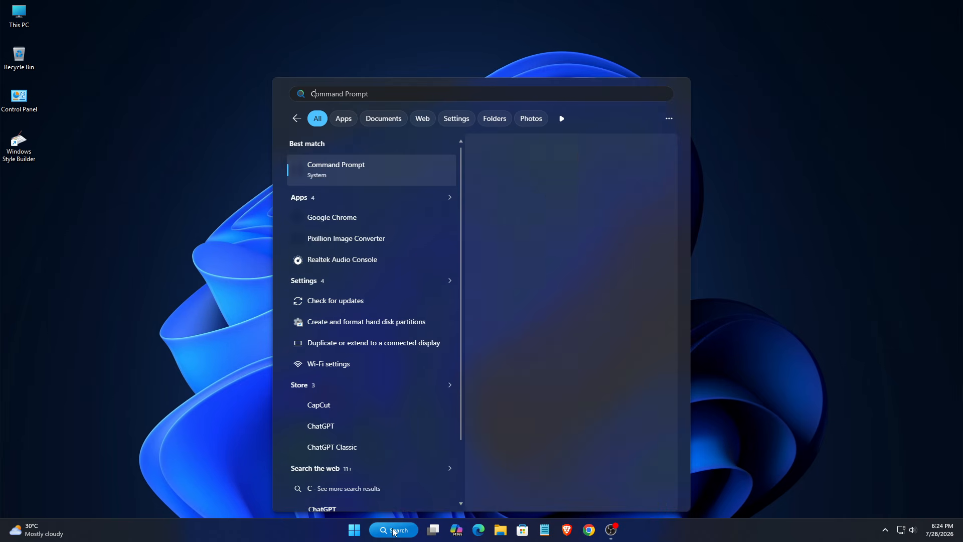
text(te a)
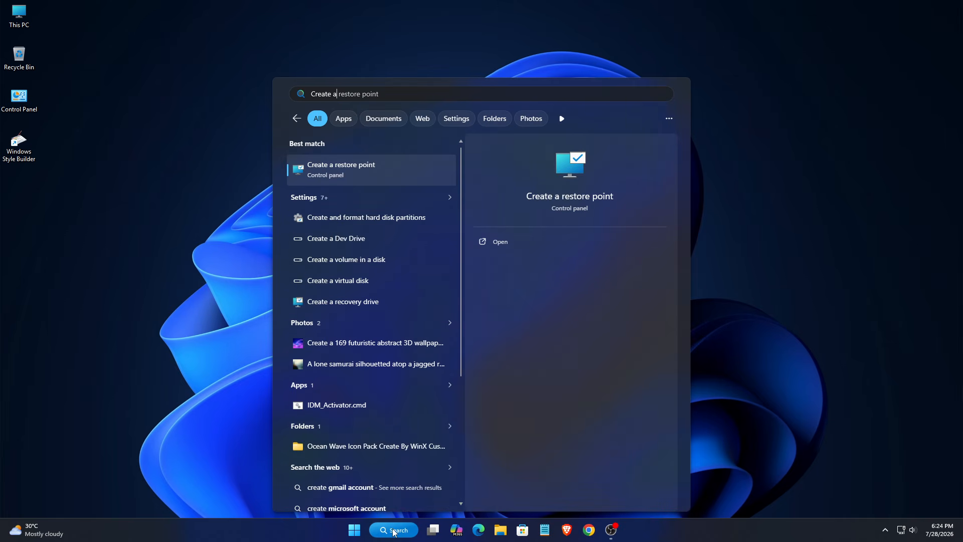
click(341, 170)
click(164, 228)
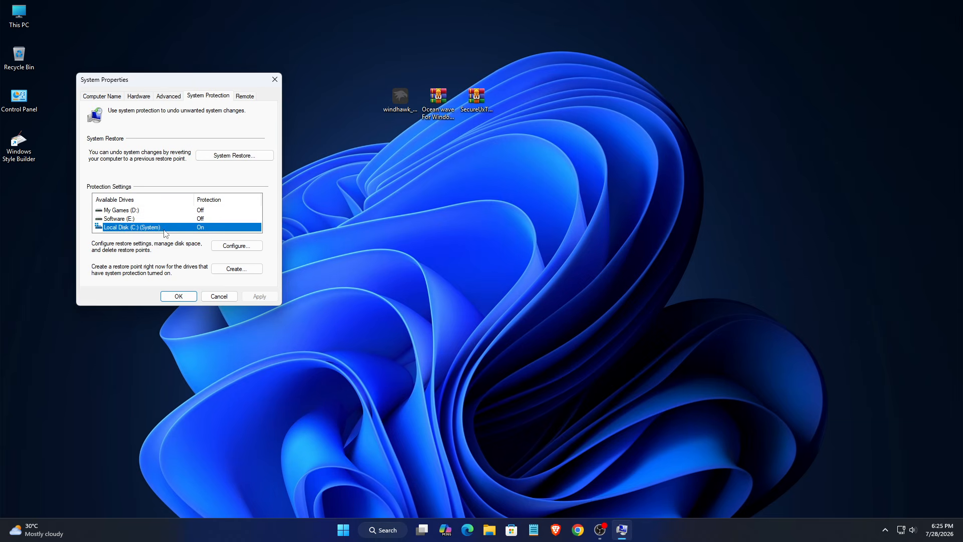
- Create a restore point described as "Win 11" and close System Properties
click(224, 270)
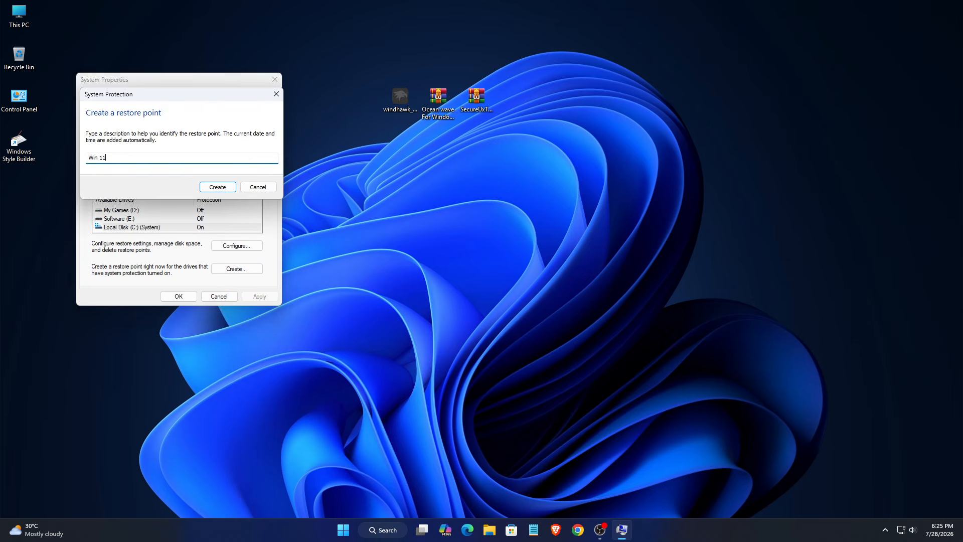
click(209, 192)
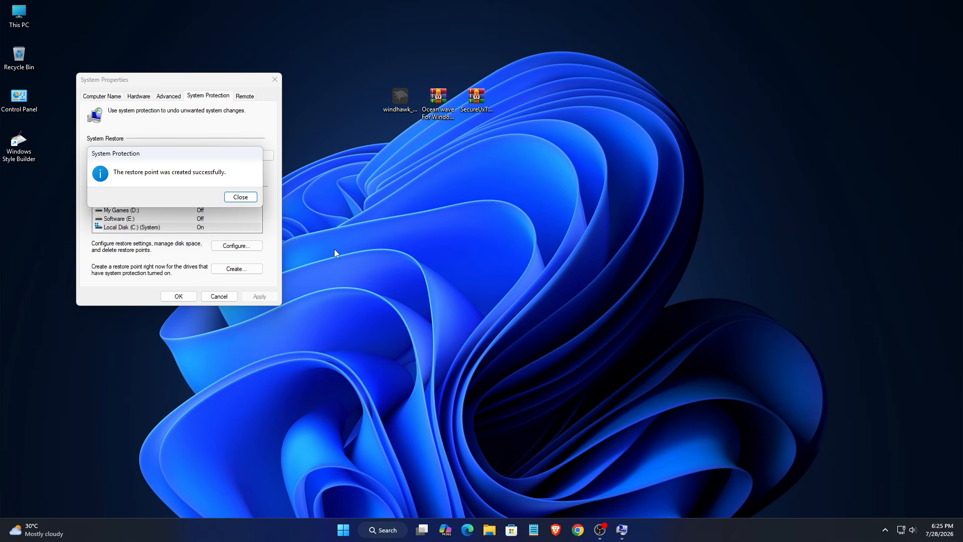
key(Return)
click(178, 296)
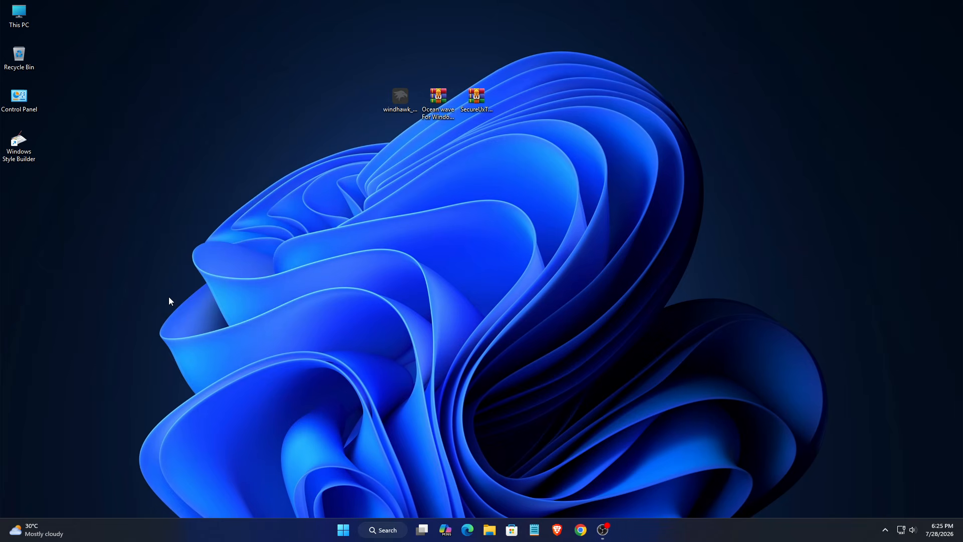
- Install Windhawk from the desktop setup file with the standard installation and default components, launch it, and browse its mods
right_click(390, 104)
click(421, 190)
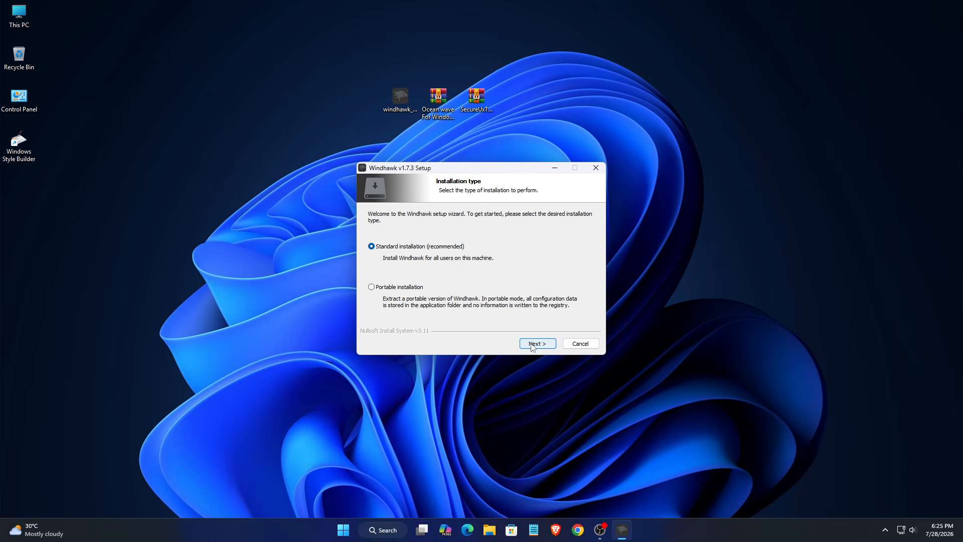
click(546, 349)
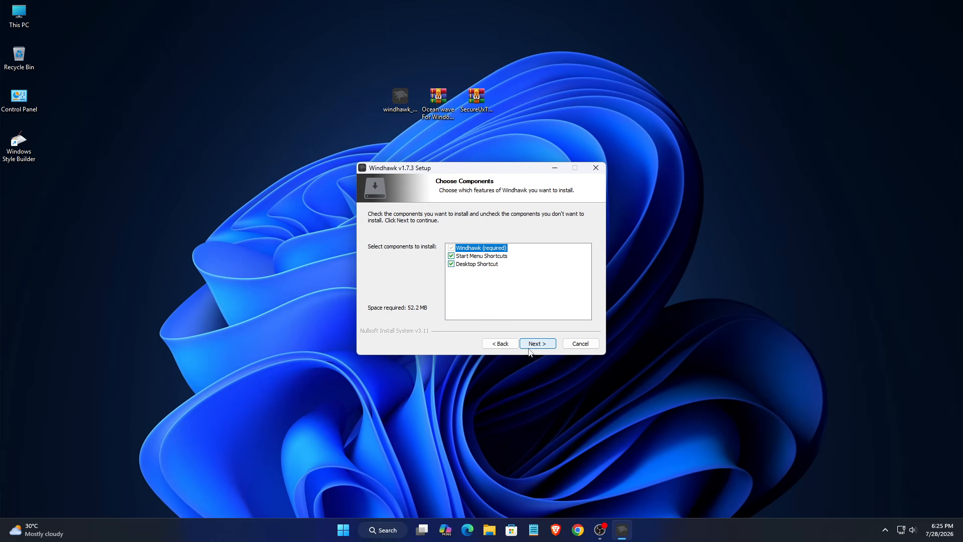
click(545, 348)
click(545, 348)
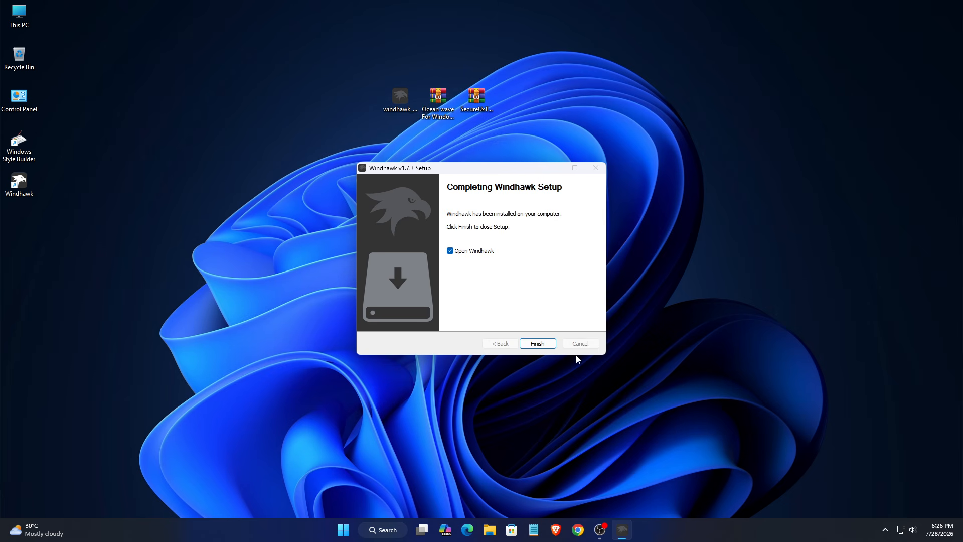
click(540, 344)
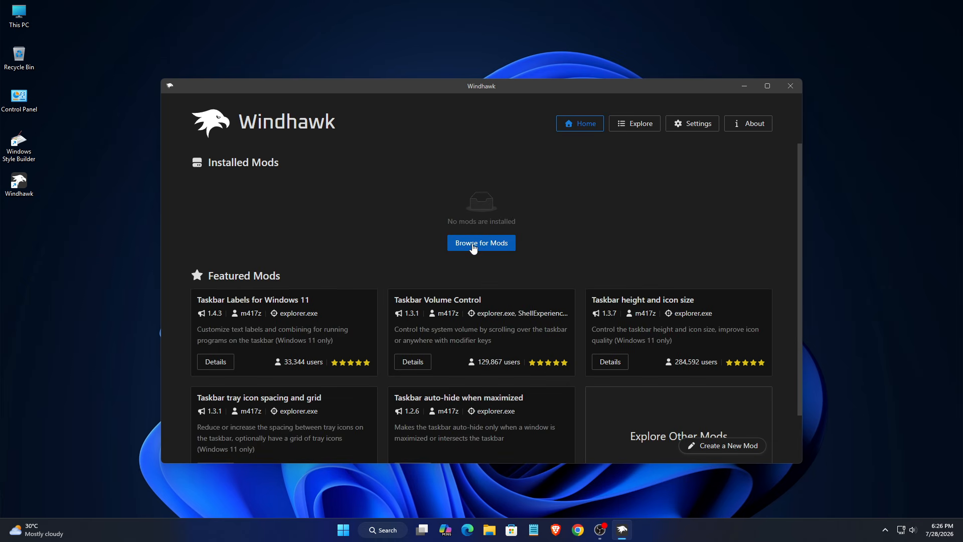
click(468, 247)
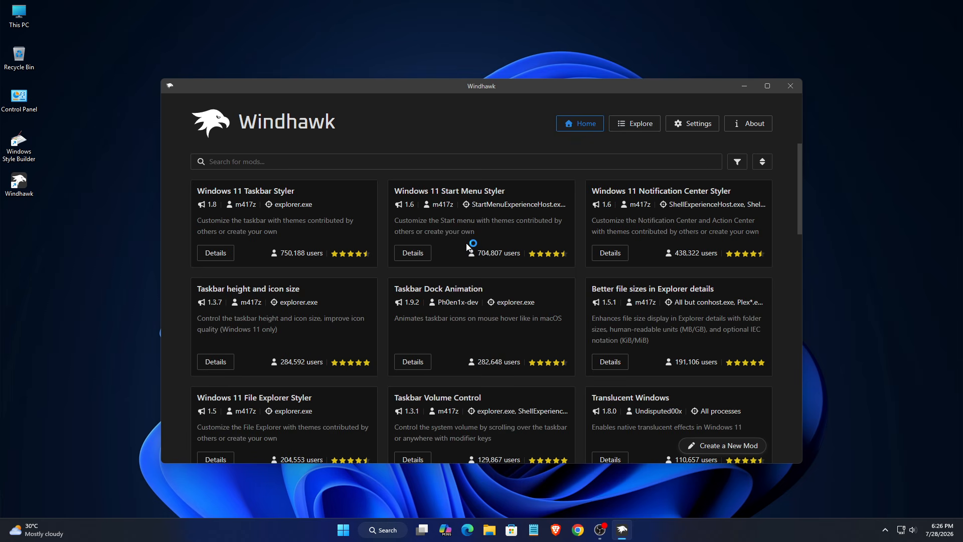
- Minimize Windhawk and extract the Ocean wave For Windows 11 Theme archive to its own desktop folder with WinRAR
click(740, 91)
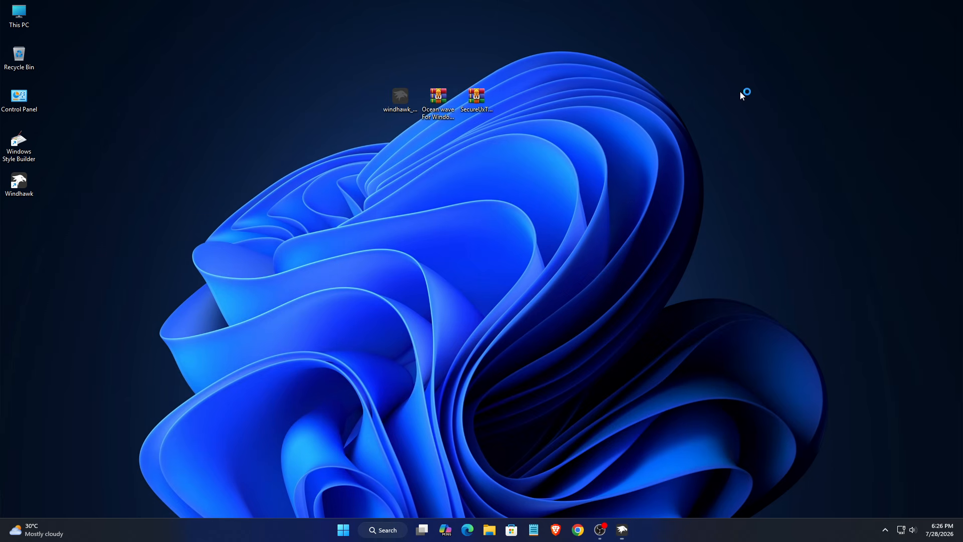
right_click(438, 105)
mouse_move(495, 325)
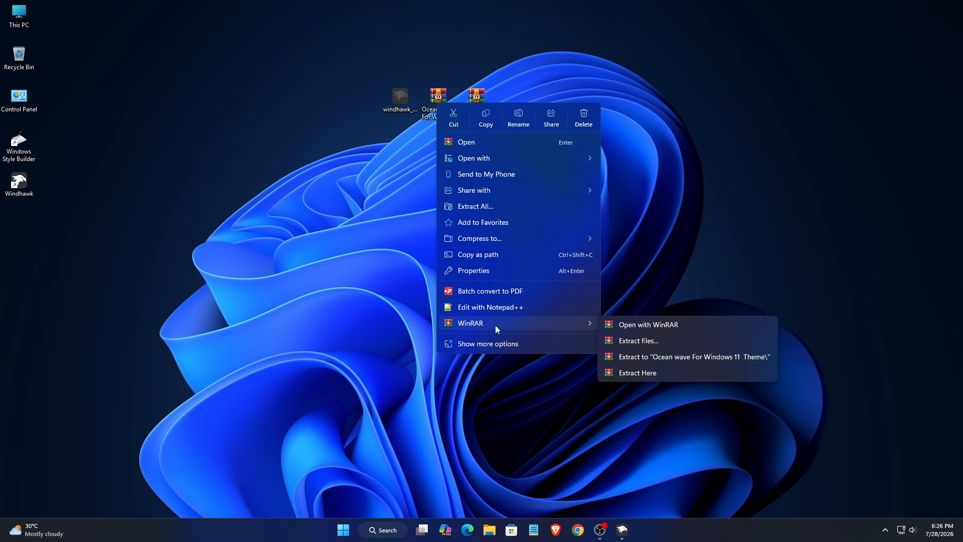
click(608, 340)
click(519, 381)
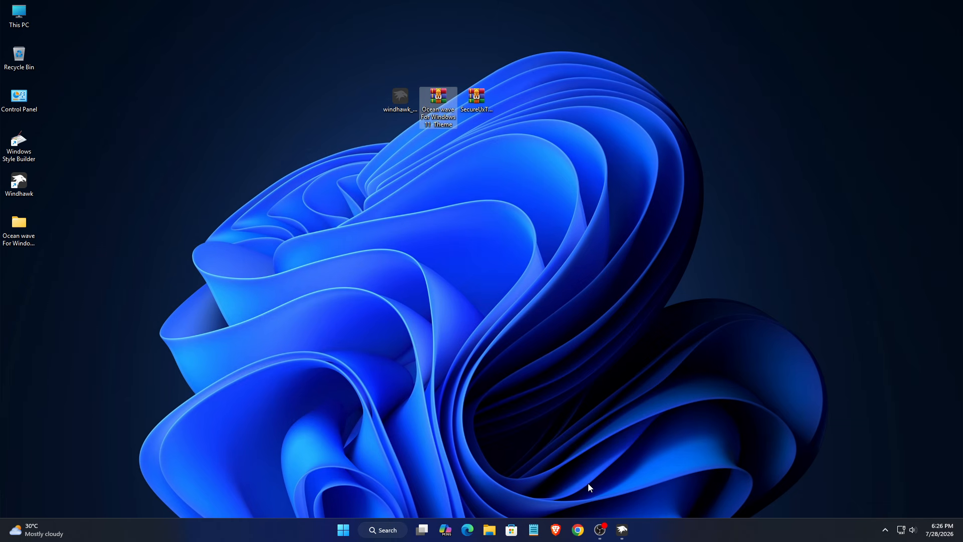
- Switch back to Windhawk and install the Taskbar height and icon size mod, accepting the risk
click(623, 529)
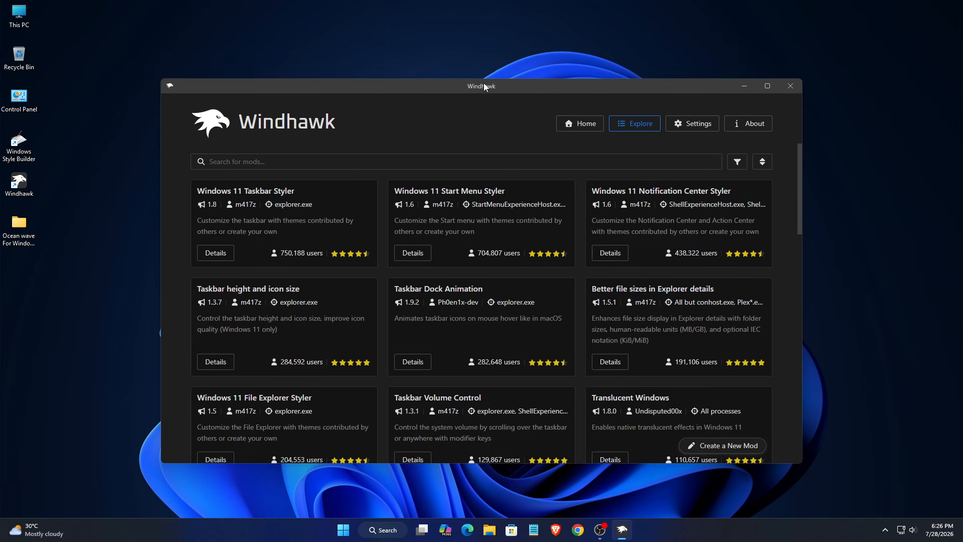
drag(483, 85, 480, 70)
scroll(342, 216, down, 2)
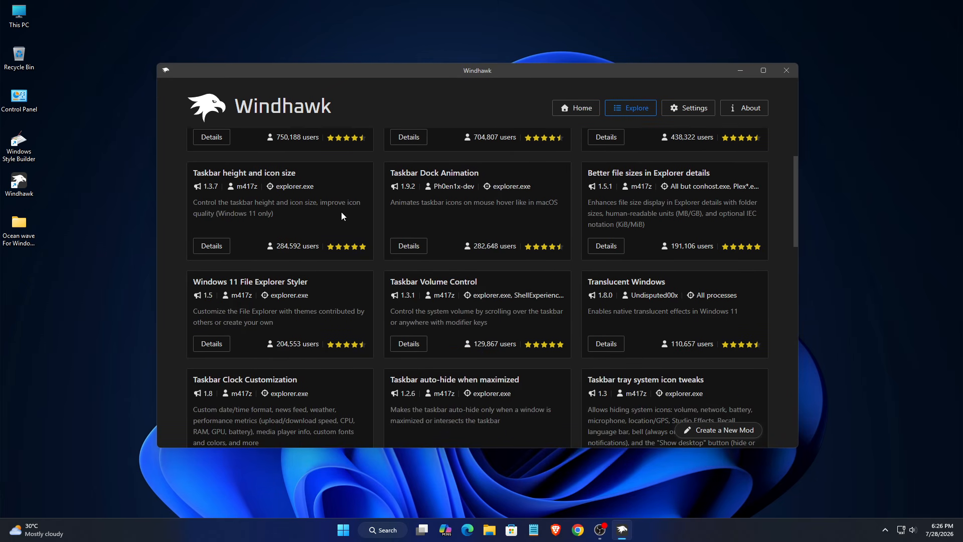
drag(321, 180, 171, 176)
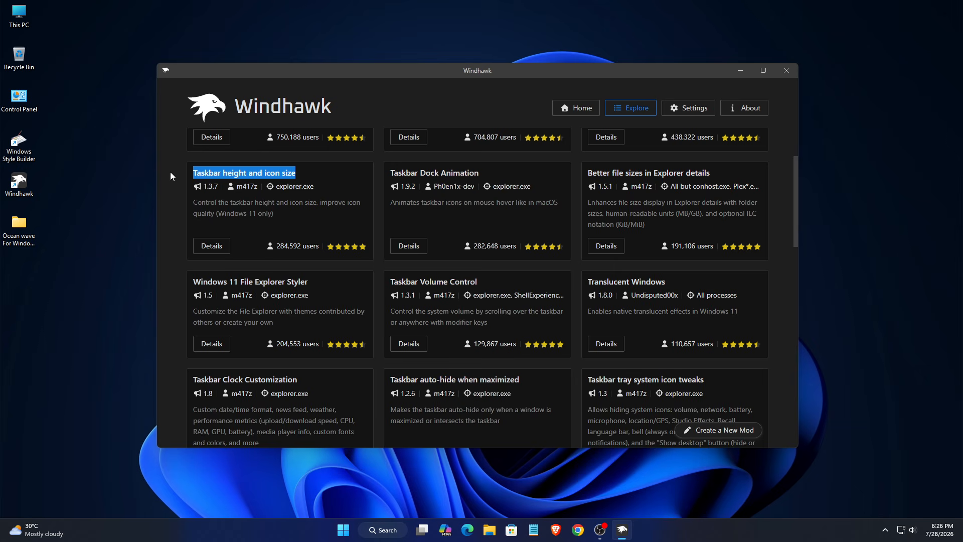
click(223, 251)
click(235, 193)
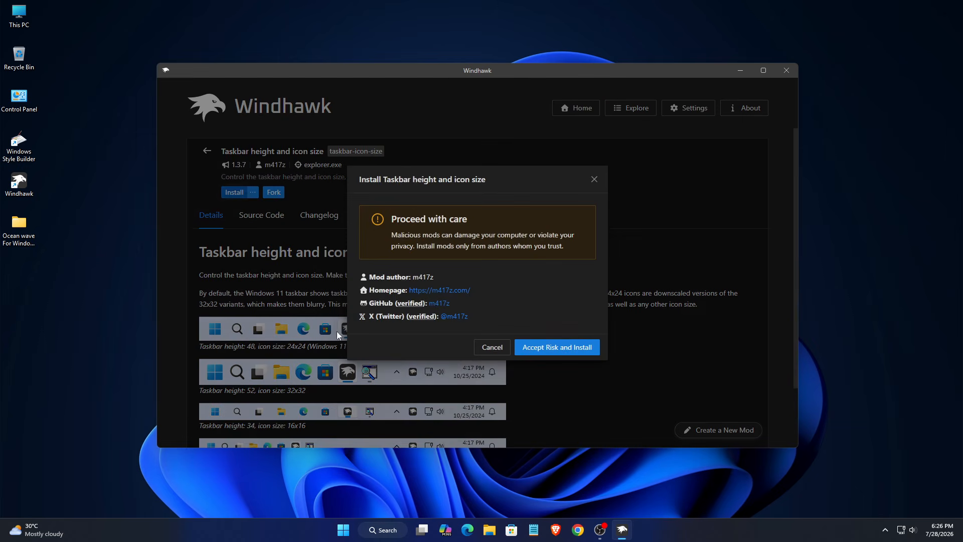
click(538, 357)
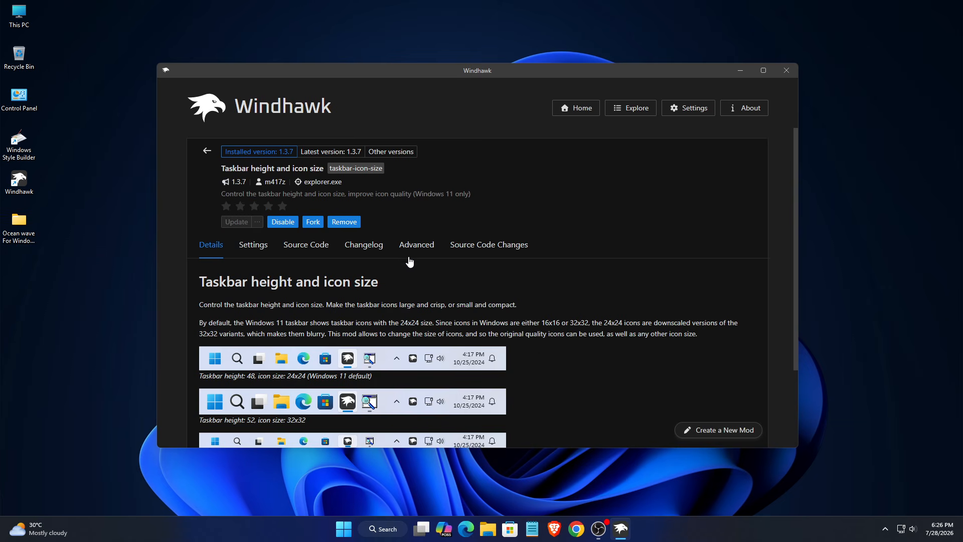
- Show the mod's advanced settings and copy the full contents of the Taskbar height and icon size file from the theme's Windhawk Style folder
click(421, 254)
double_click(23, 227)
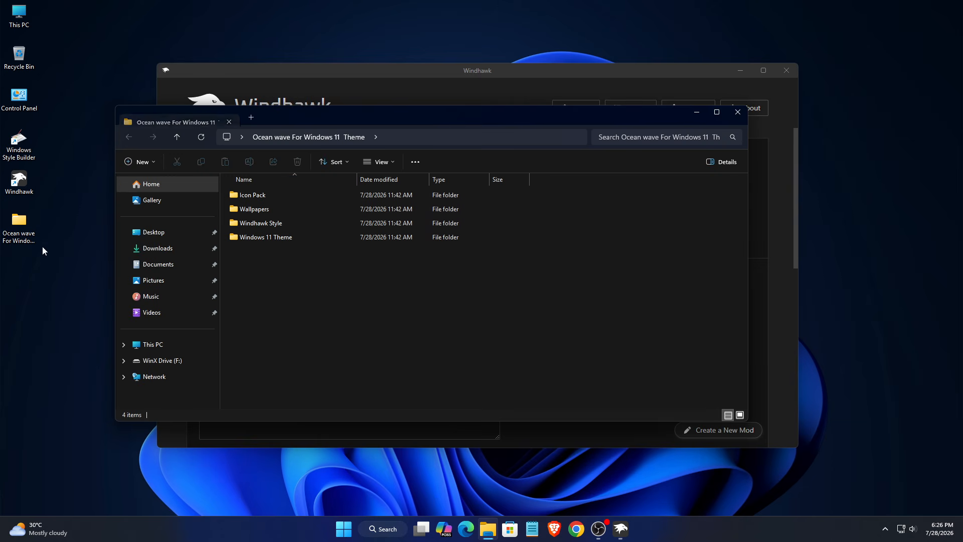
double_click(260, 222)
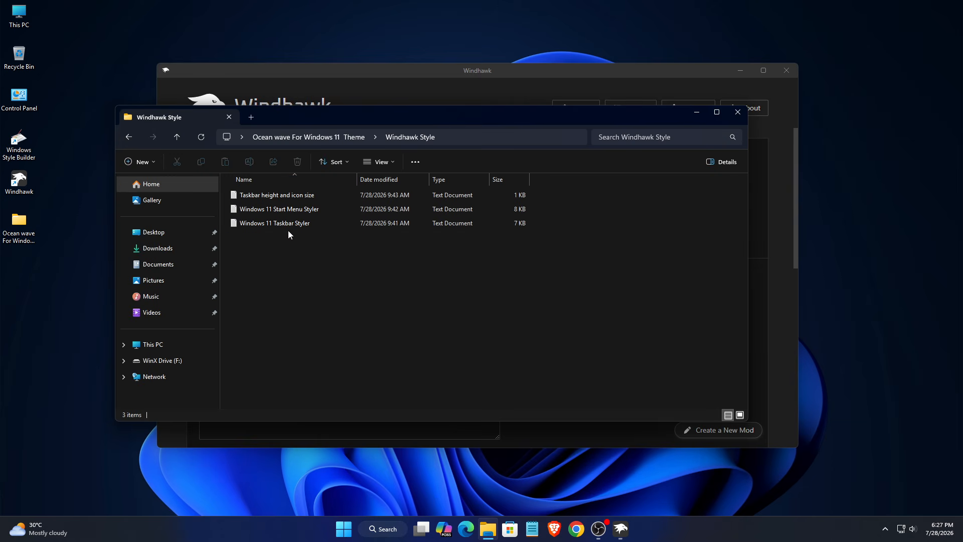
click(286, 195)
double_click(287, 195)
drag(100, 153, 50, 100)
right_click(102, 153)
click(141, 144)
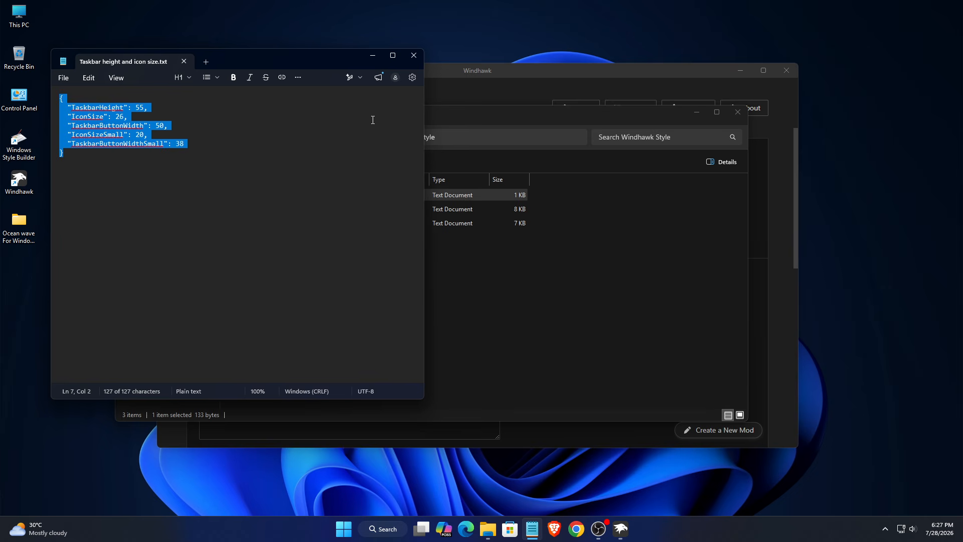
click(413, 58)
click(694, 112)
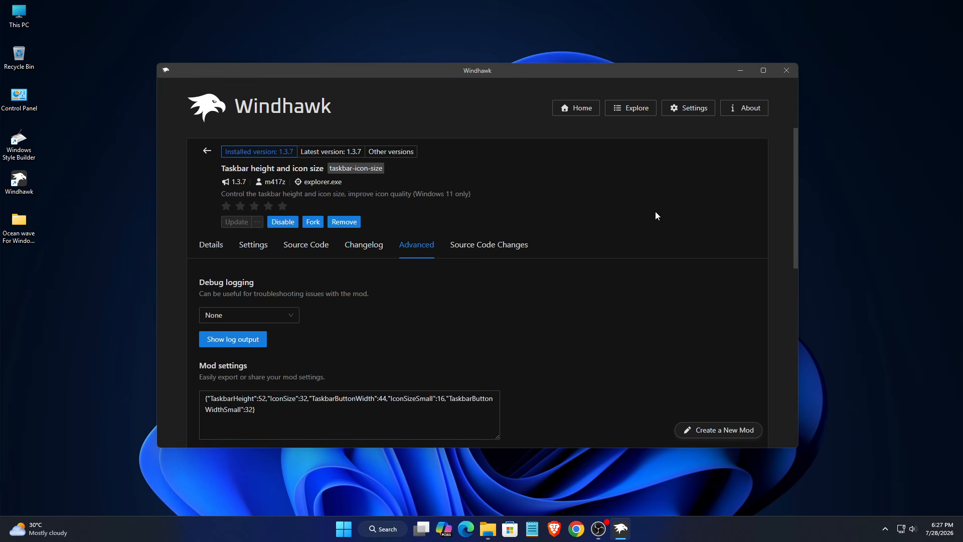
- Replace the mod settings with the copied text (TaskbarHeight 55, IconSize 26, TaskbarButtonWidth 50, IconSizeSmall 20, TaskbarButtonWidthSmall 38) and save them
scroll(512, 349, down, 3)
drag(318, 327, 128, 278)
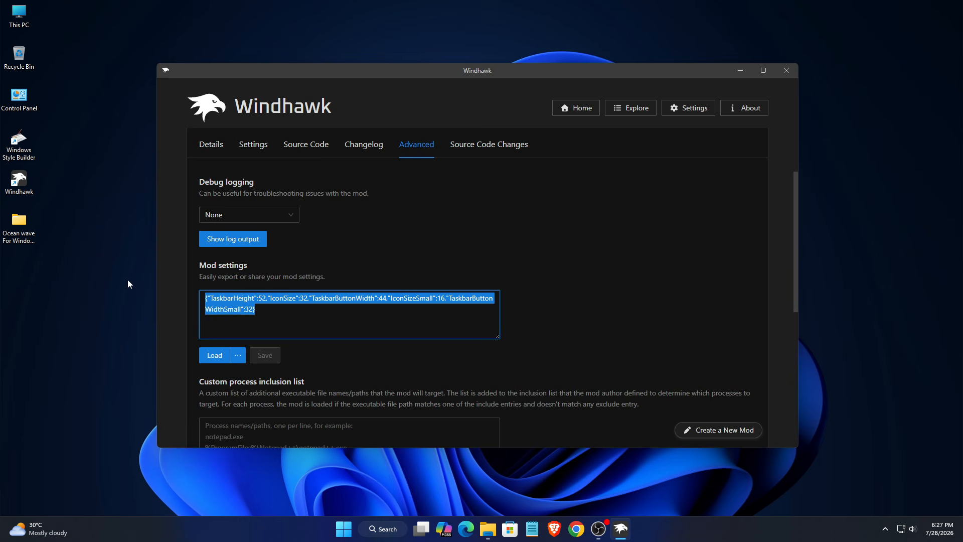
right_click(224, 307)
click(239, 349)
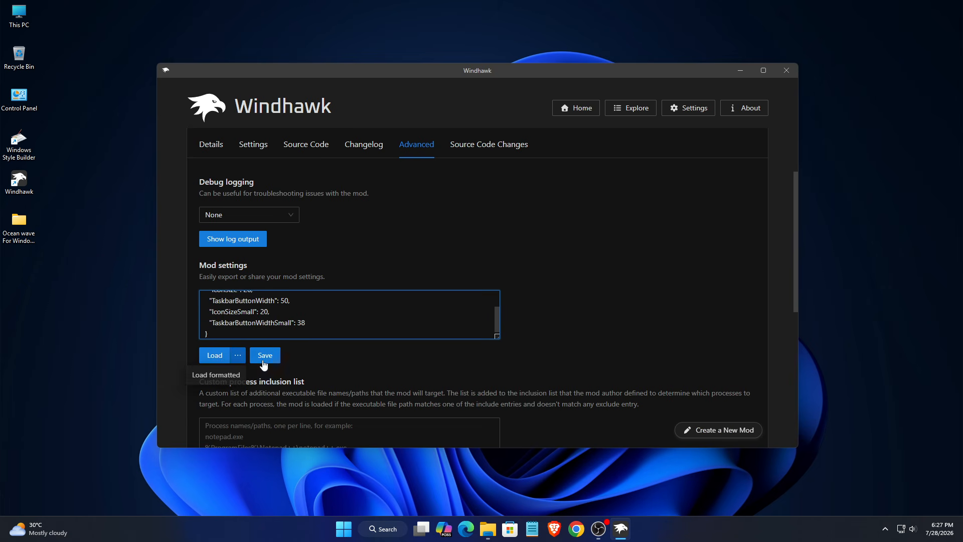
- Return to the mod list and install the Windows 11 Taskbar Styler mod, accepting the risk
scroll(394, 373, up, 2)
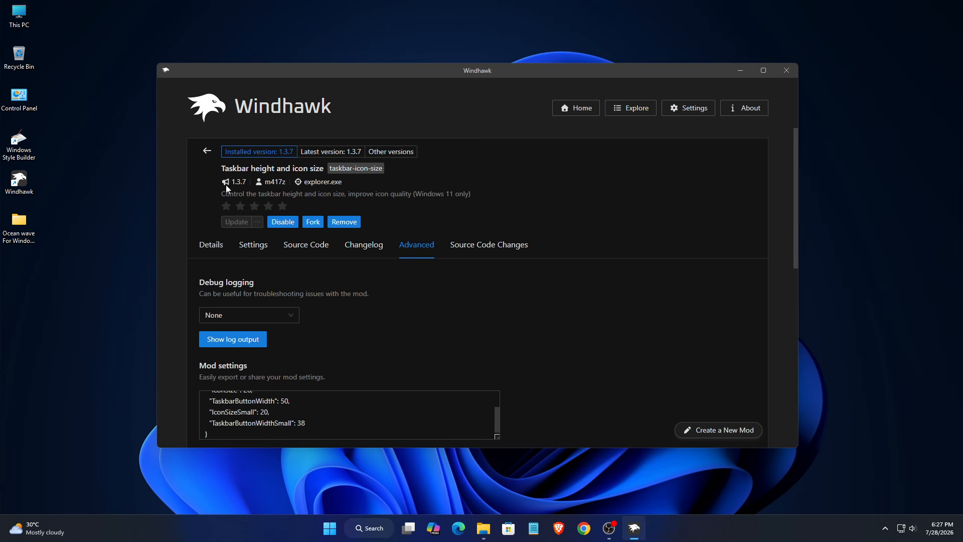
click(206, 150)
scroll(308, 220, up, 2)
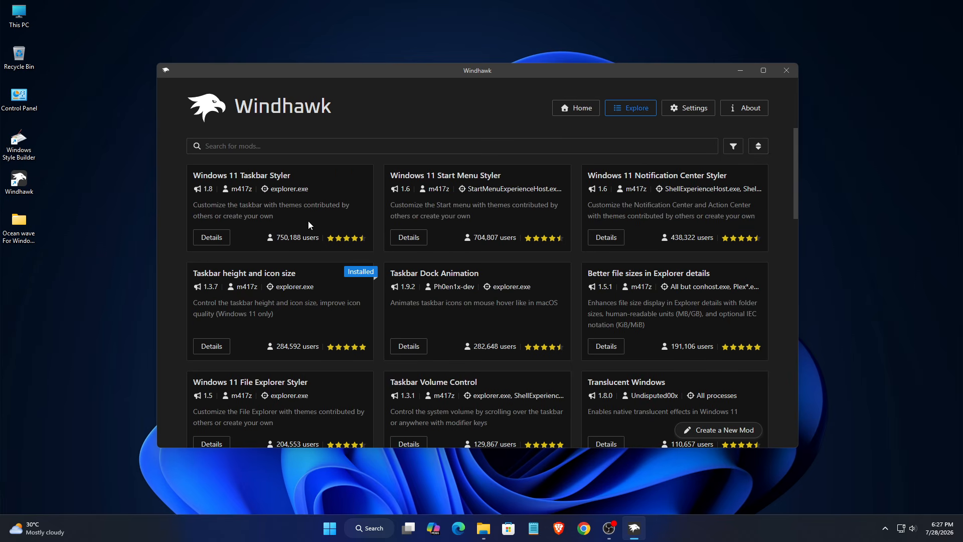
drag(316, 180, 179, 172)
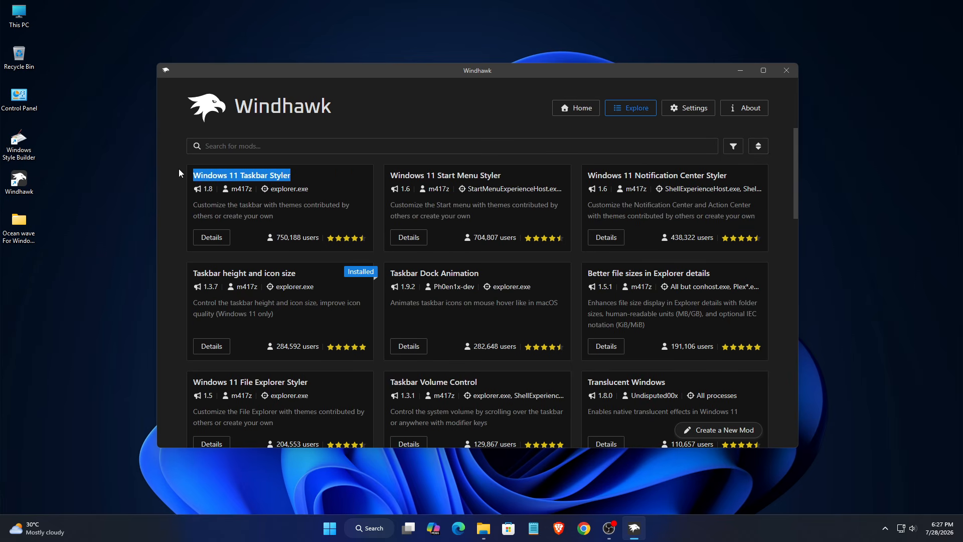
click(217, 242)
click(235, 194)
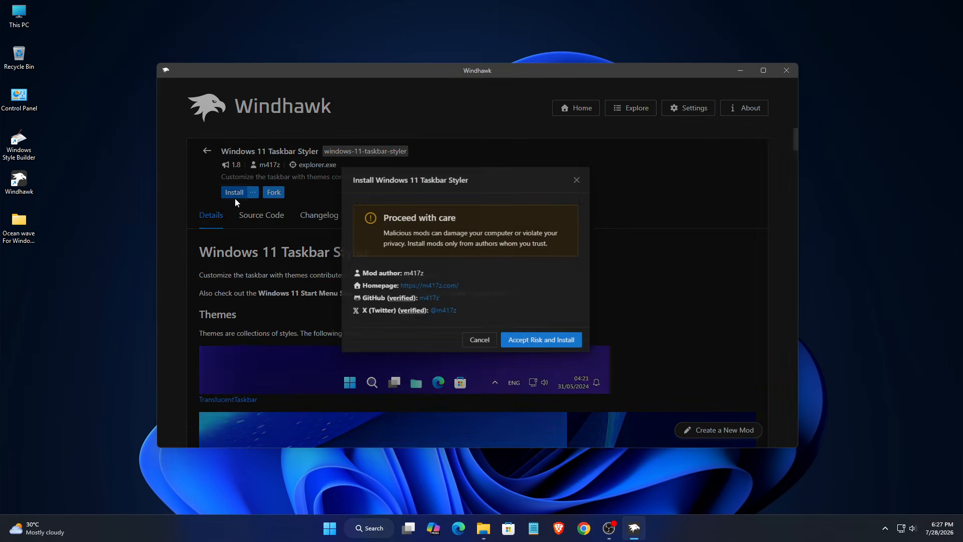
click(538, 350)
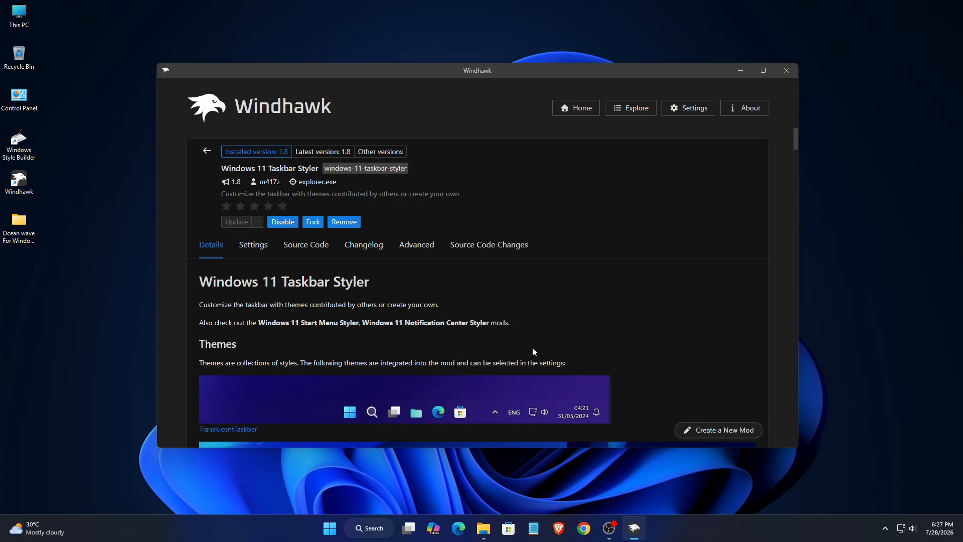
- Copy the full contents of the Windows 11 Taskbar Styler text file in the Windhawk Style folder, close it and minimize the folder
click(483, 528)
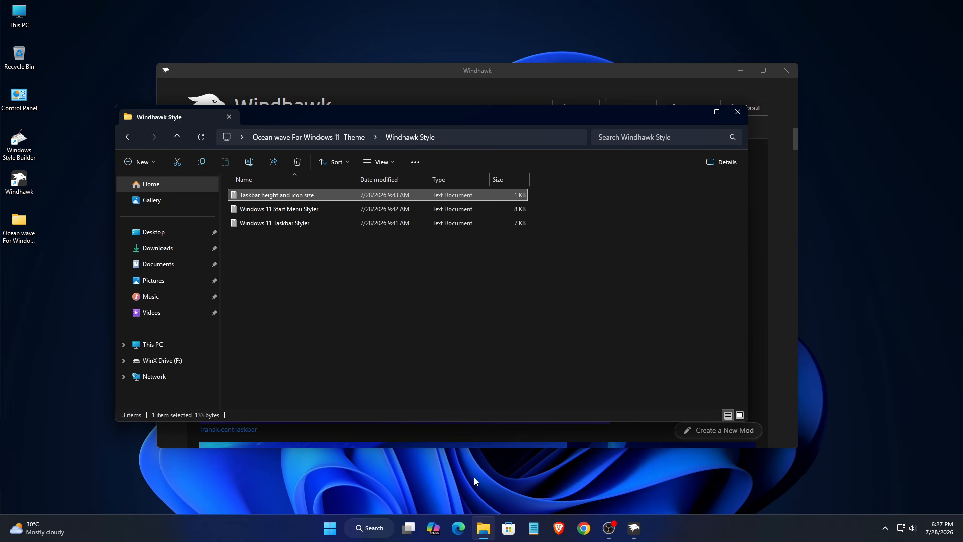
double_click(270, 222)
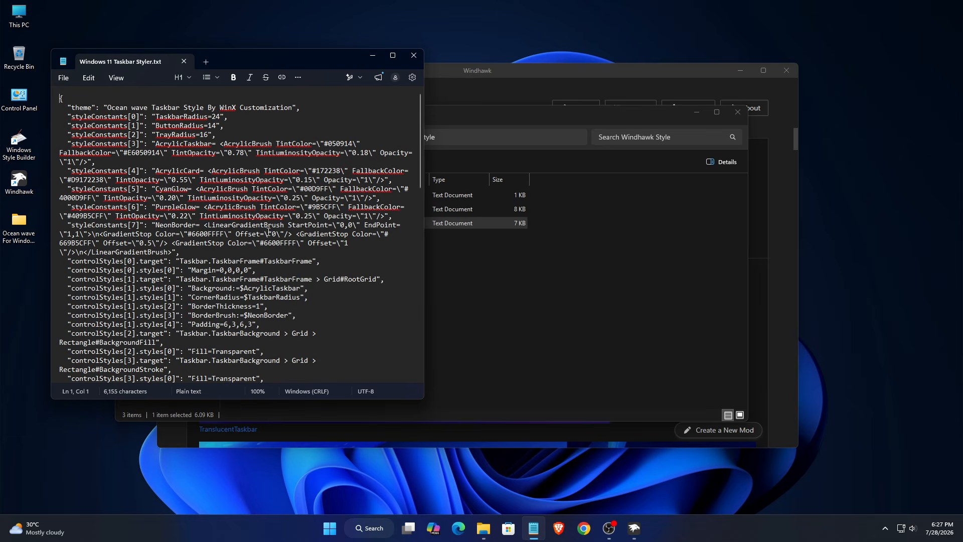
right_click(166, 188)
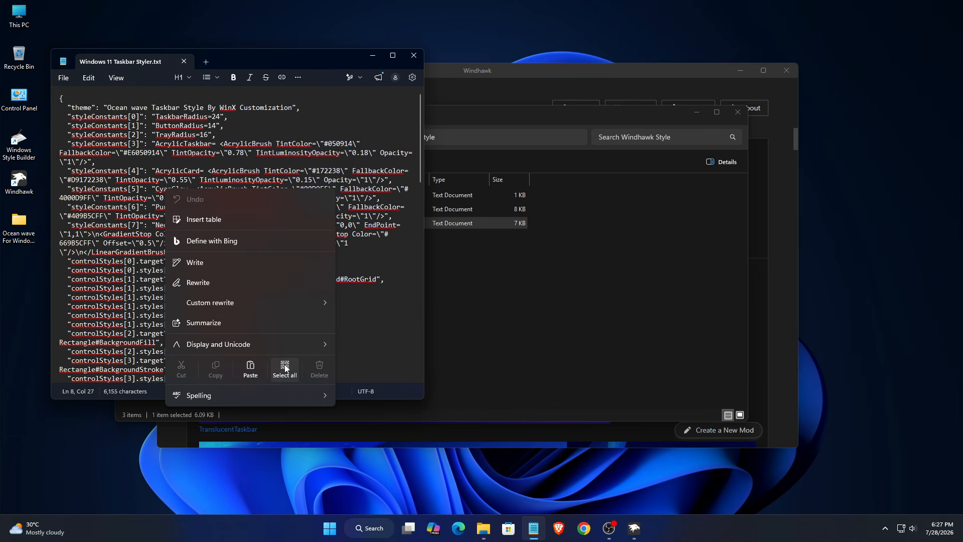
click(285, 370)
right_click(179, 278)
click(229, 288)
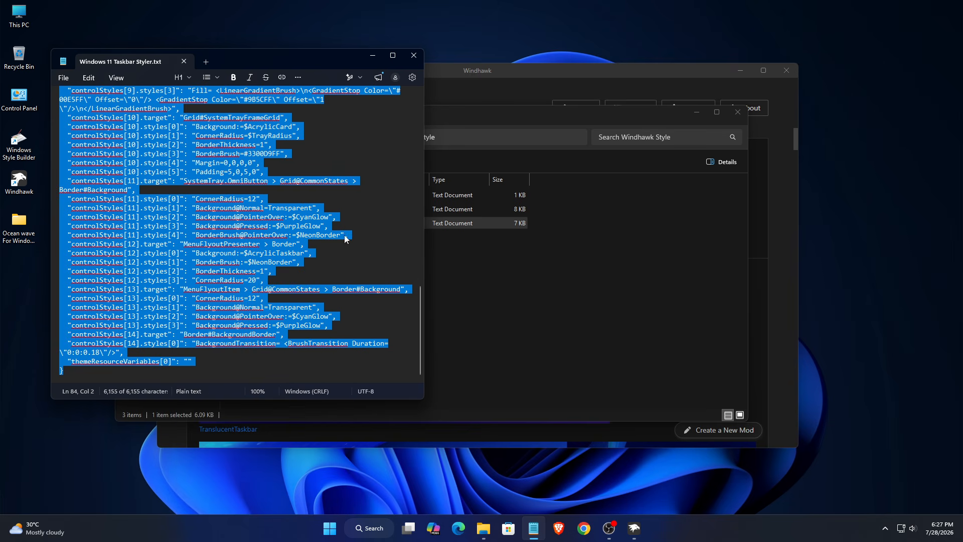
click(414, 55)
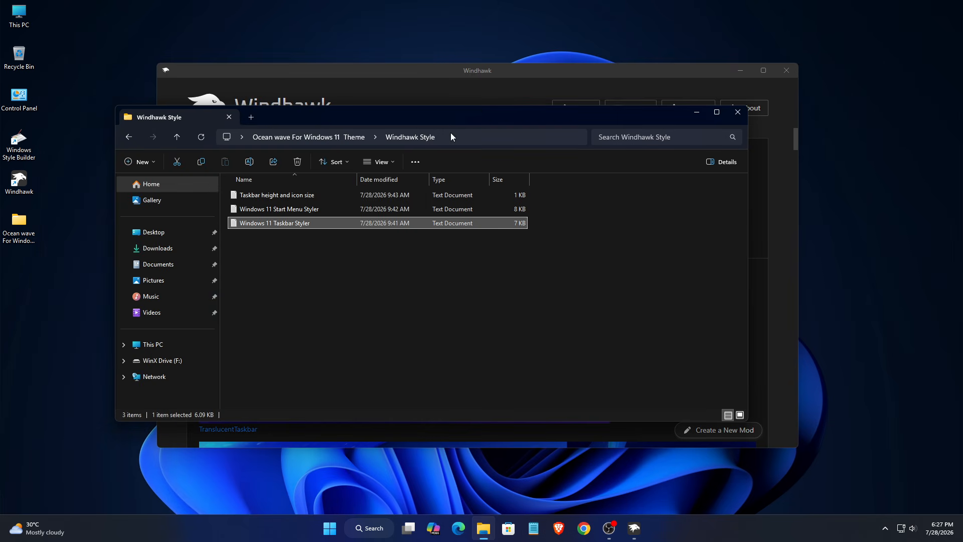
click(691, 113)
- Replace the Taskbar Styler's advanced mod settings with the copied Ocean wave taskbar style and save them
click(416, 245)
scroll(594, 295, down, 2)
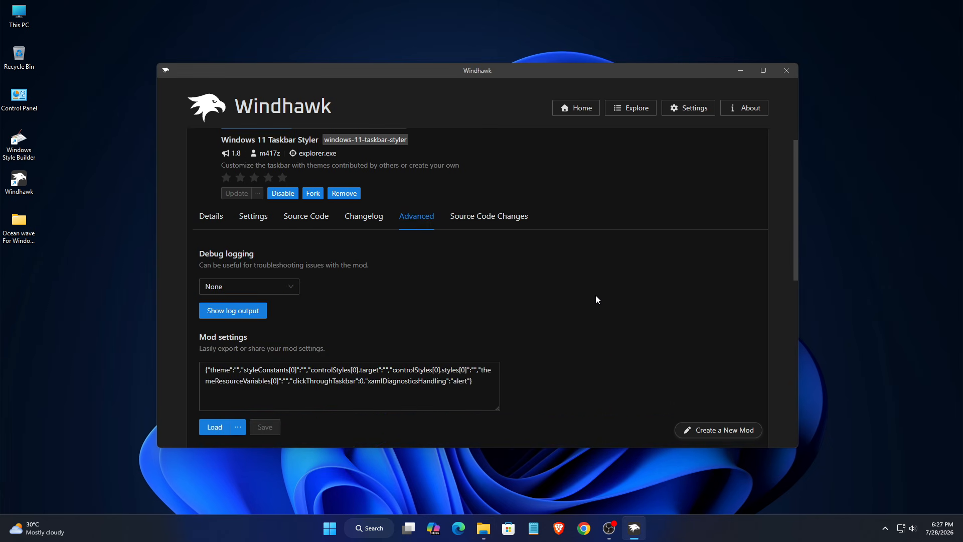
drag(473, 309, 113, 291)
right_click(249, 303)
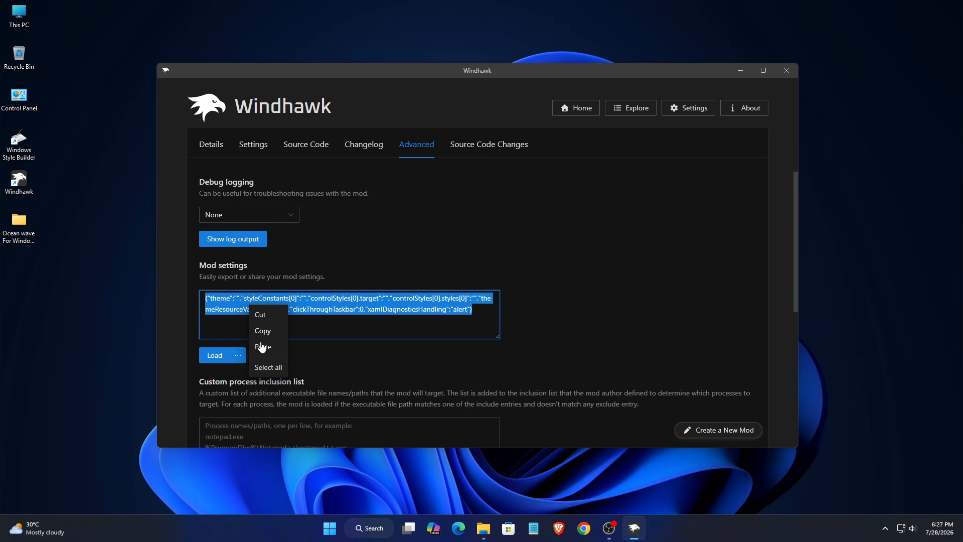
click(258, 347)
click(259, 354)
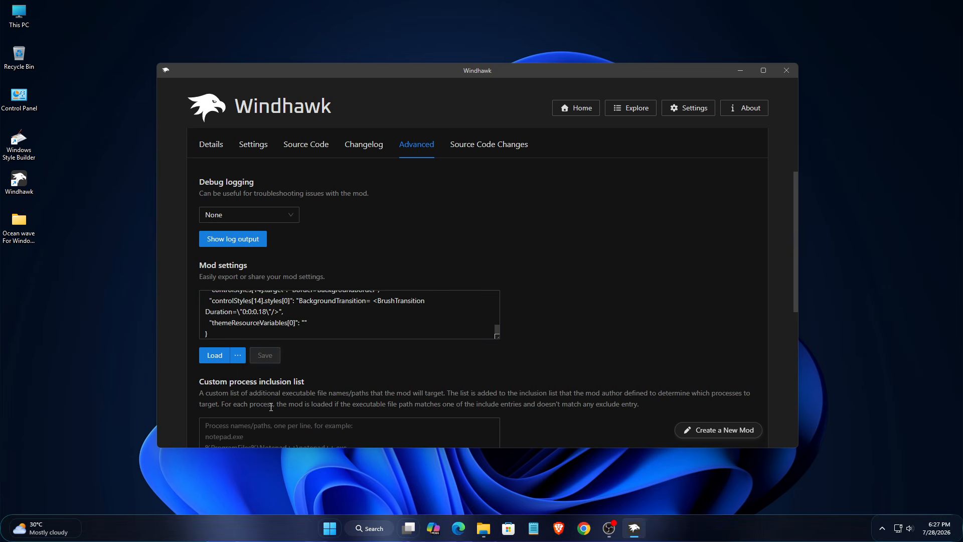
- Return to the mod list and install the Windows 11 Start Menu Styler mod, accepting the risk
scroll(657, 364, up, 2)
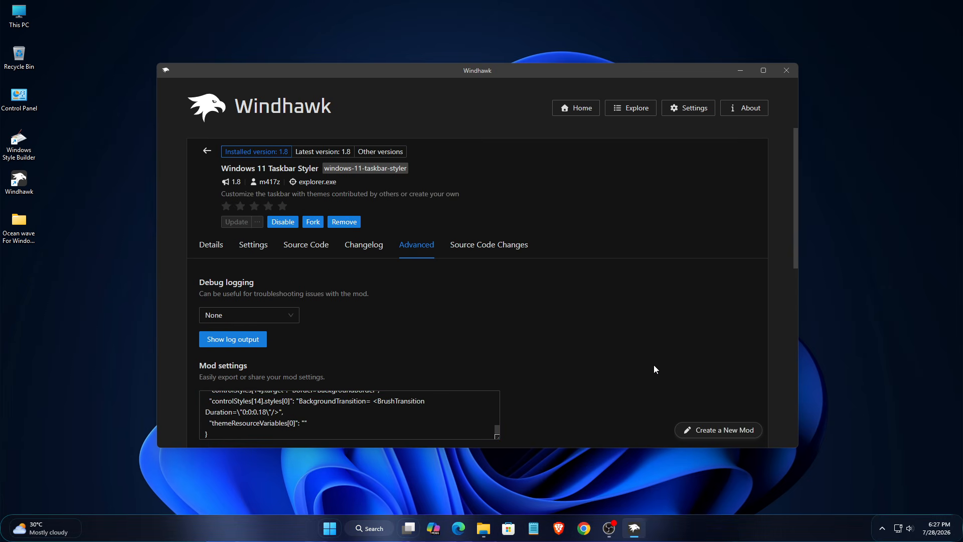
click(205, 152)
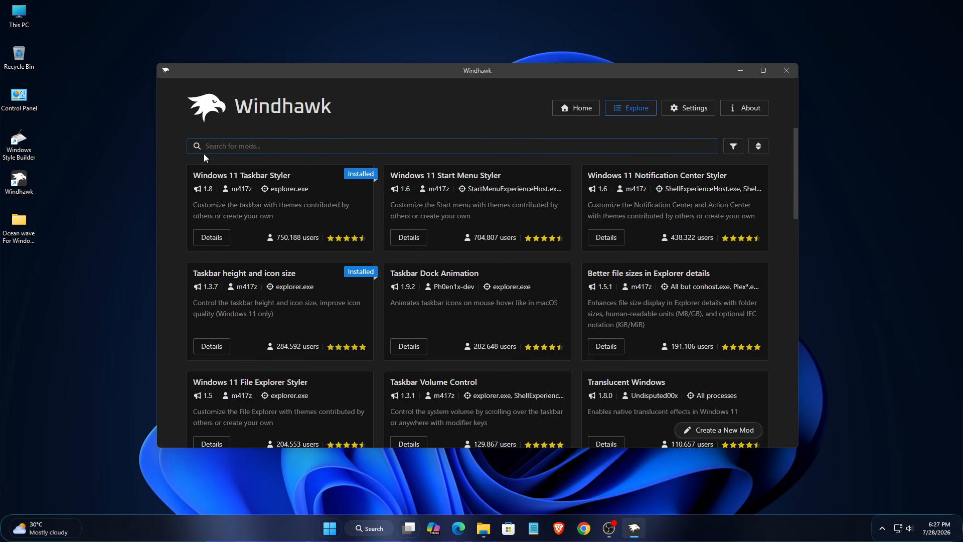
drag(502, 177, 387, 187)
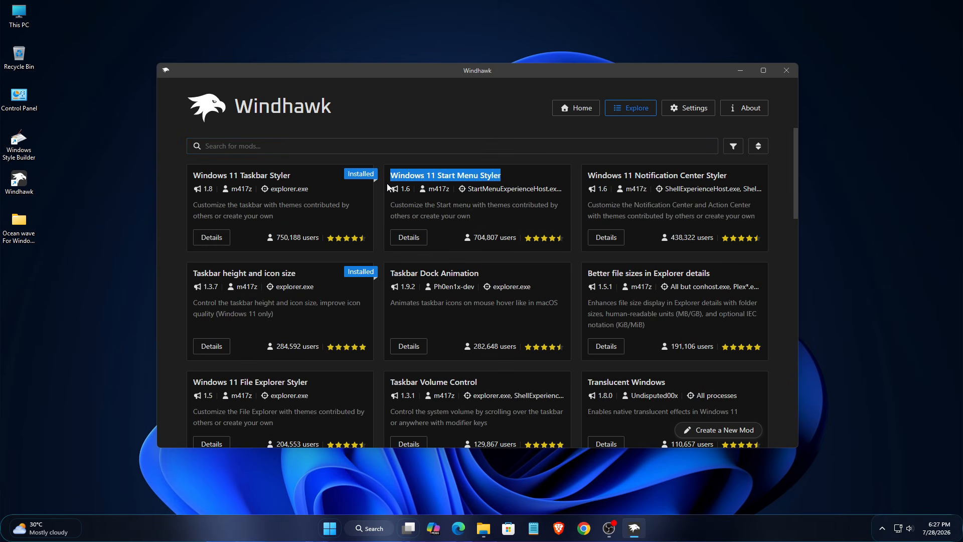
click(409, 239)
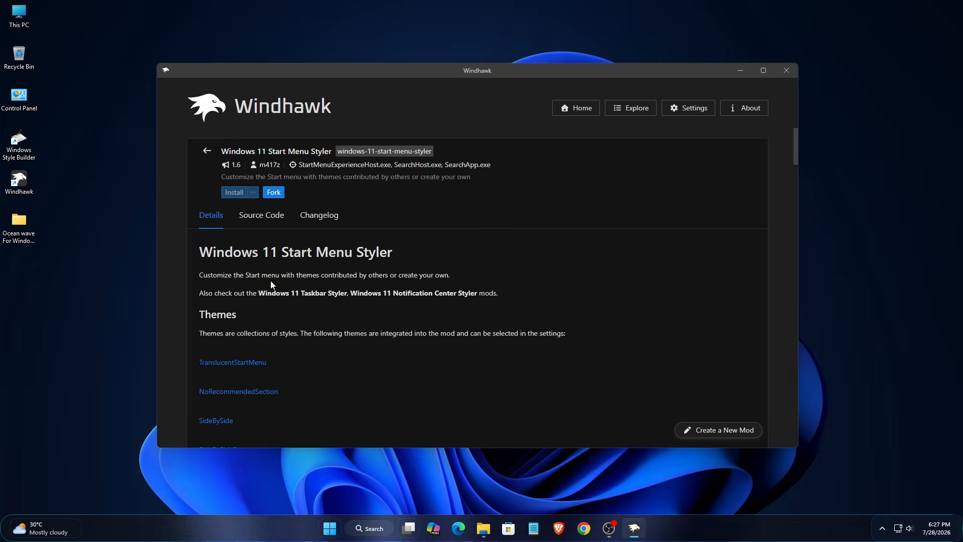
click(234, 197)
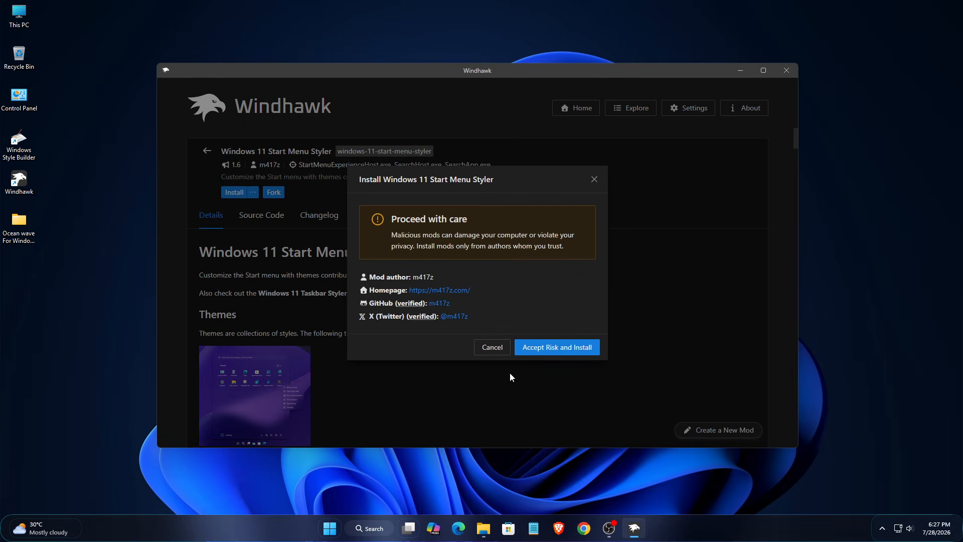
click(537, 350)
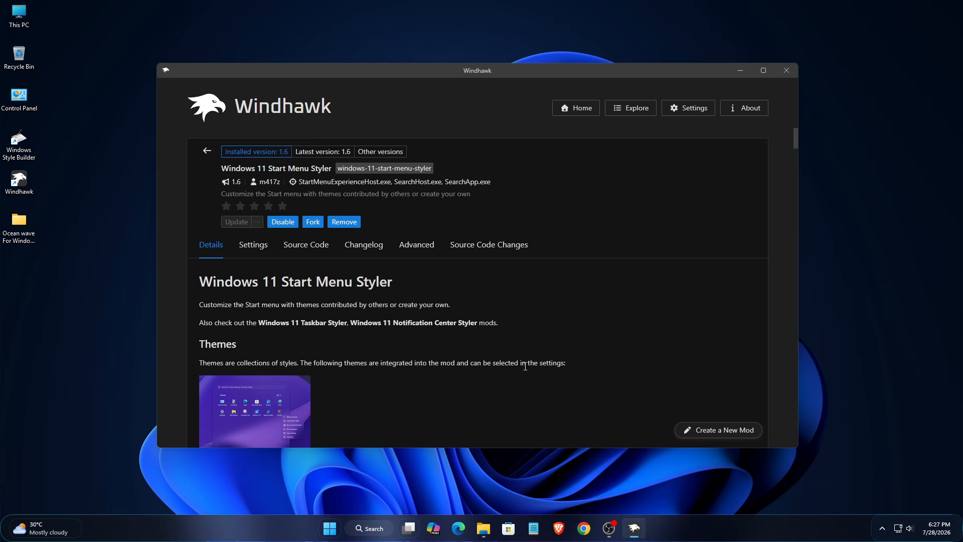
- Copy the full contents of the Windows 11 Start Menu Styler text file in the Windhawk Style folder, close it and minimize the folder
click(483, 528)
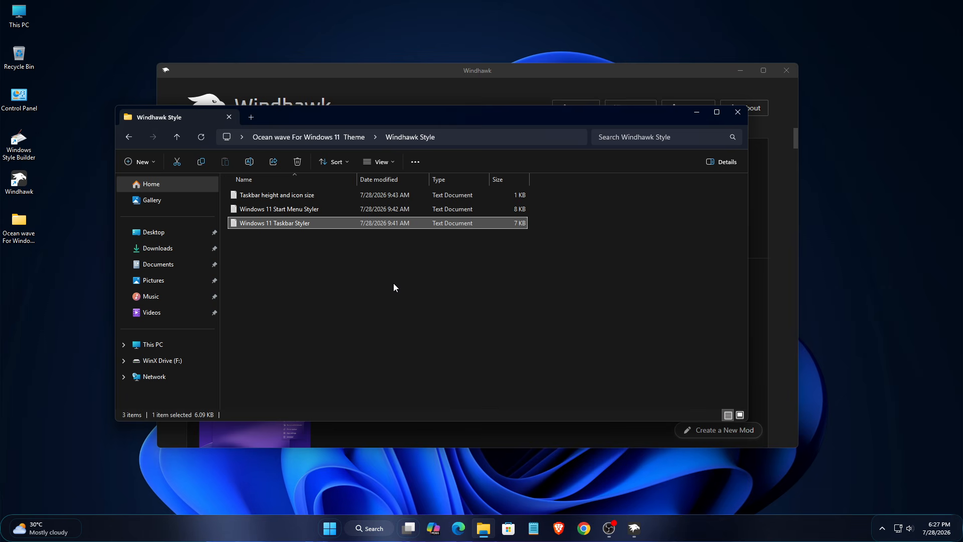
click(284, 210)
right_click(287, 214)
click(311, 237)
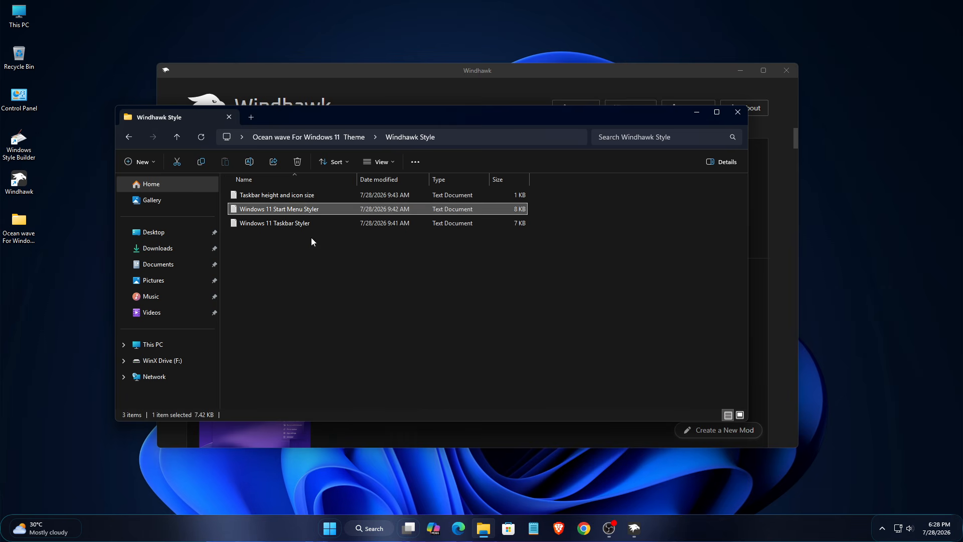
right_click(204, 230)
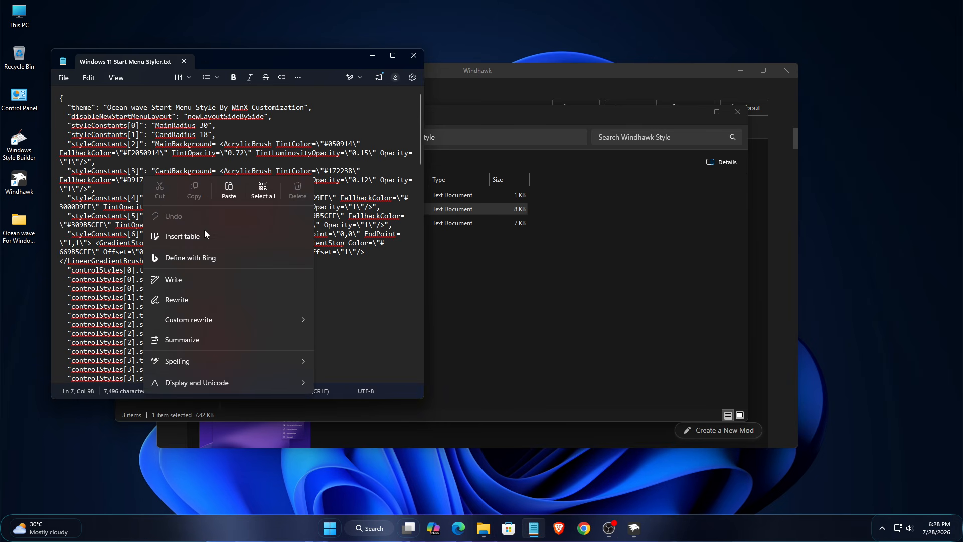
click(262, 190)
right_click(176, 188)
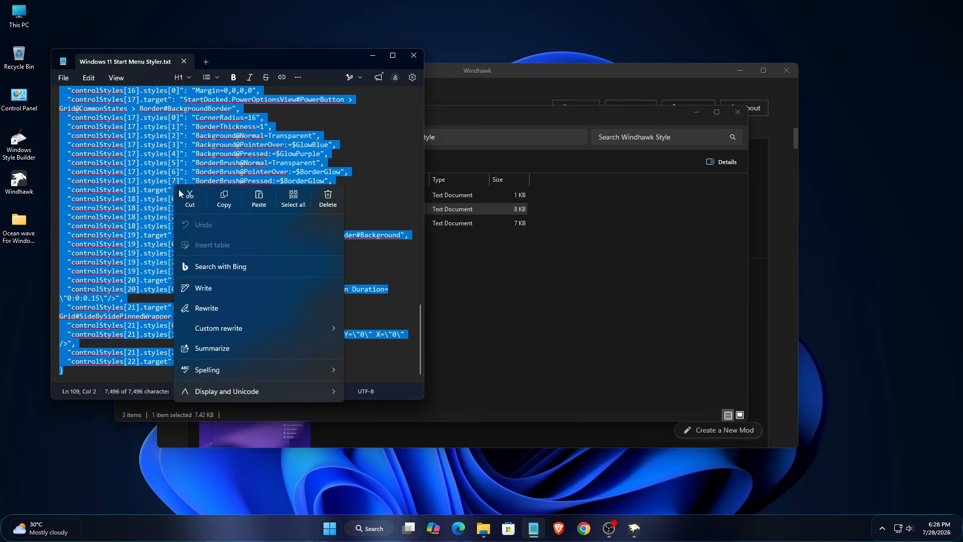
click(224, 201)
click(413, 56)
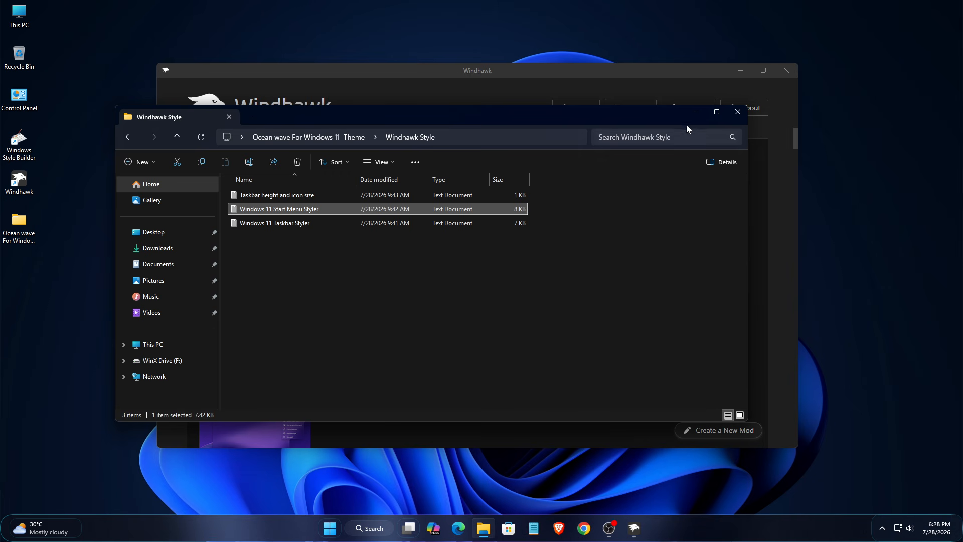
click(696, 111)
- Replace the Start Menu Styler's advanced mod settings with the copied Ocean wave start menu style and save them
click(416, 244)
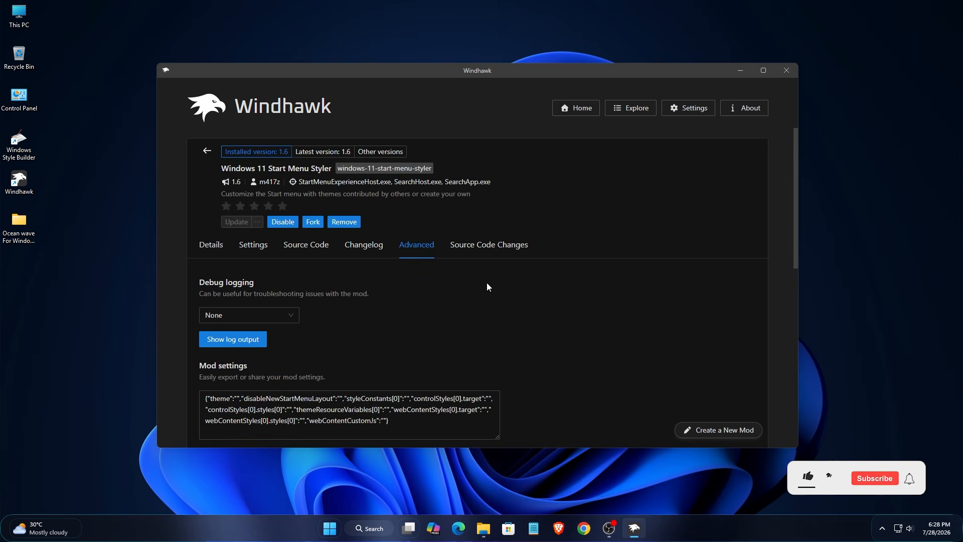
scroll(486, 287, down, 2)
drag(388, 321, 205, 298)
right_click(252, 310)
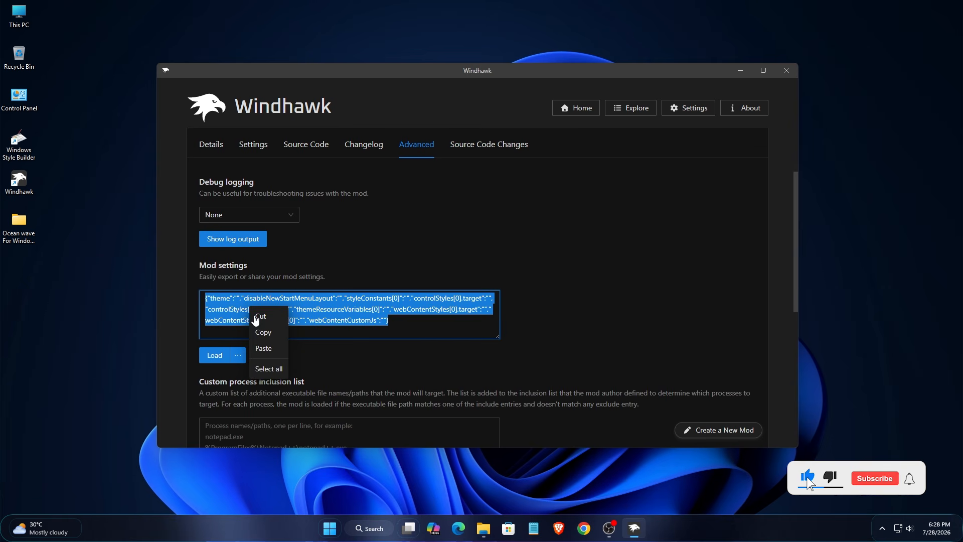
click(263, 348)
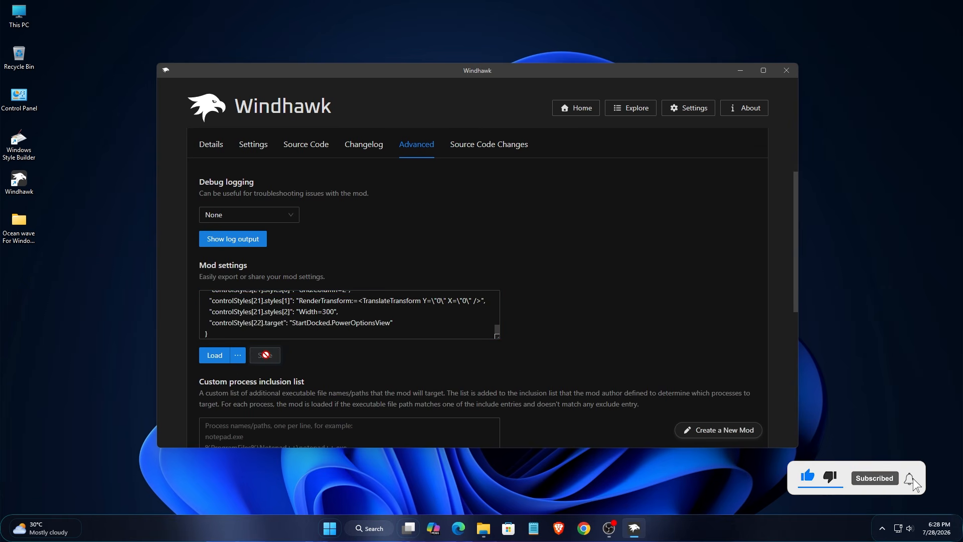
- Minimize Windhawk and open the Start menu to check its styling
click(738, 71)
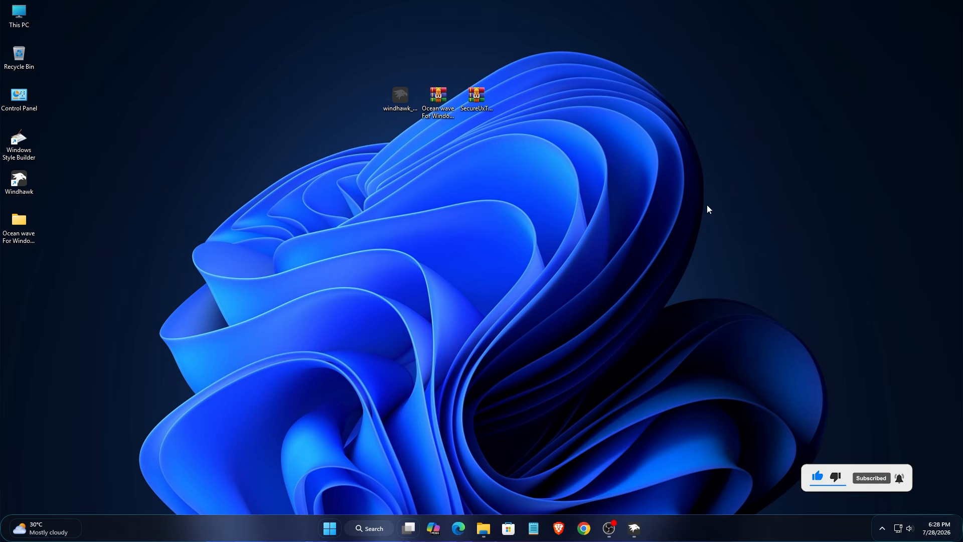
click(336, 524)
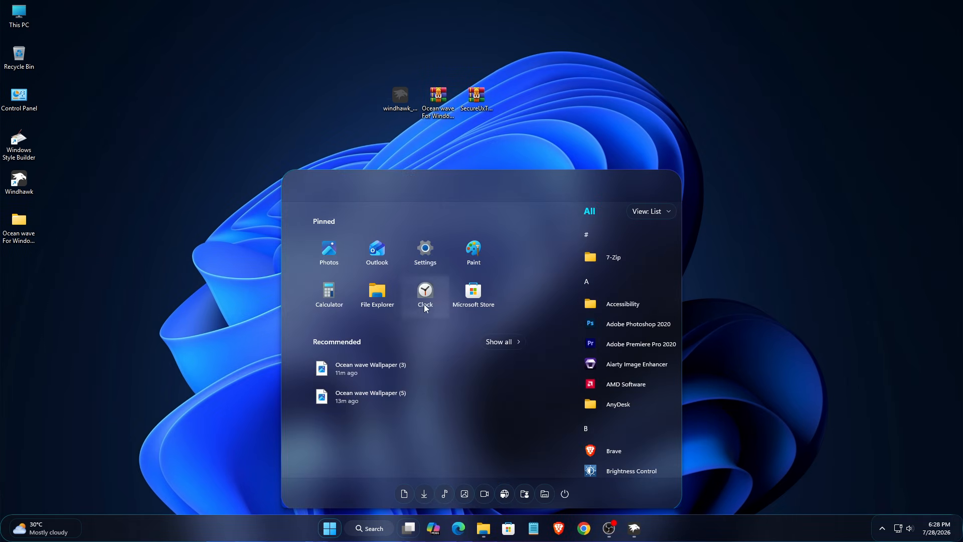
- Browse the Start menu's app list and close the menu
scroll(590, 381, down, 1)
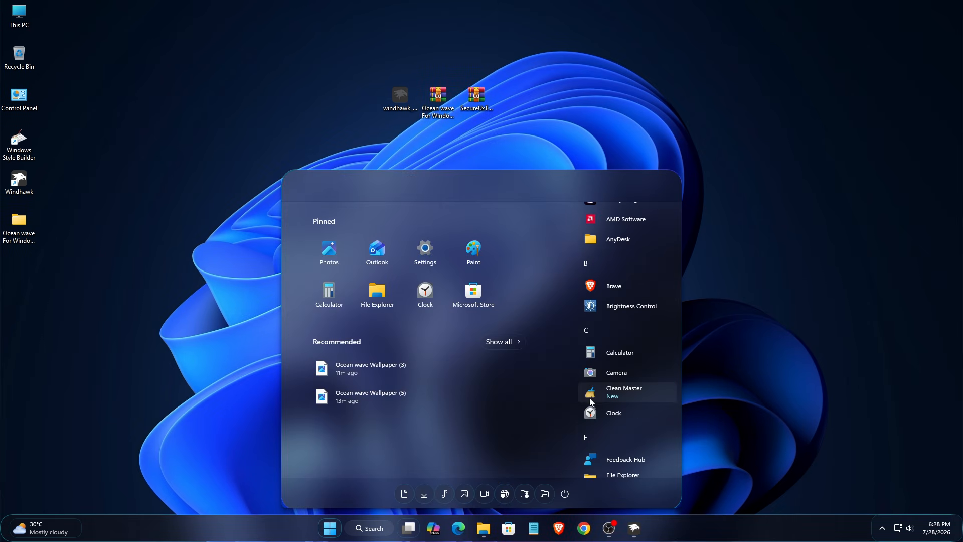
click(745, 395)
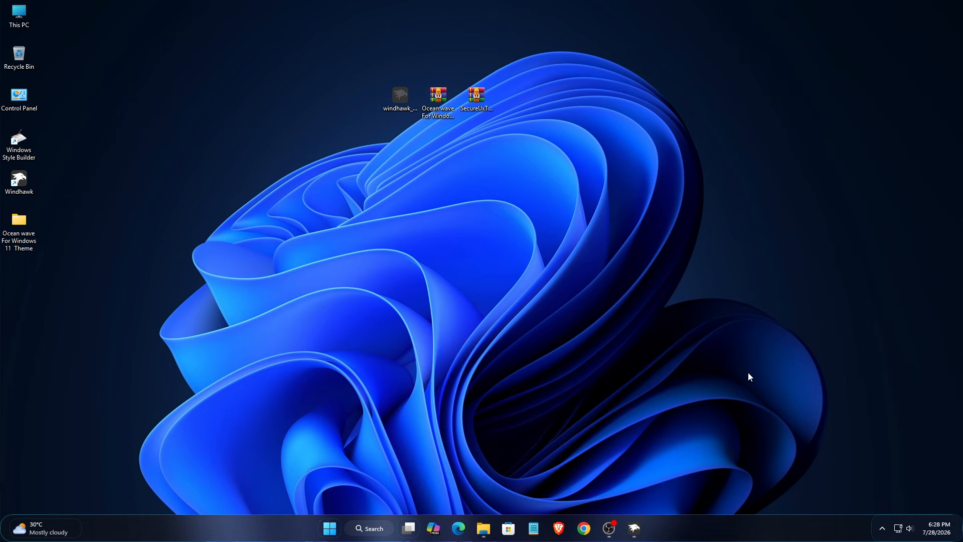
- Set Ocean wave Wallpaper (5) from the theme package's Wallpapers folder as the desktop background and minimize the folder
click(484, 524)
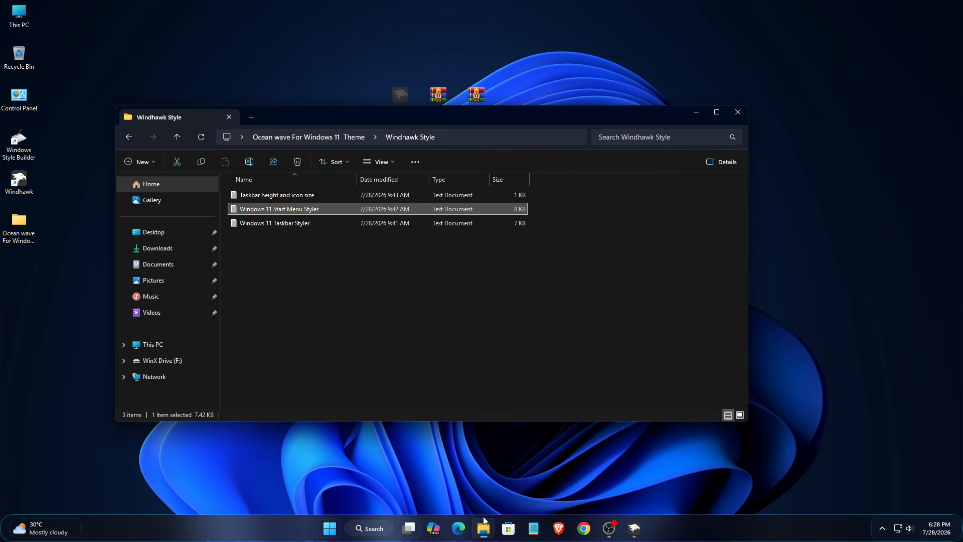
click(177, 137)
click(250, 210)
right_click(250, 211)
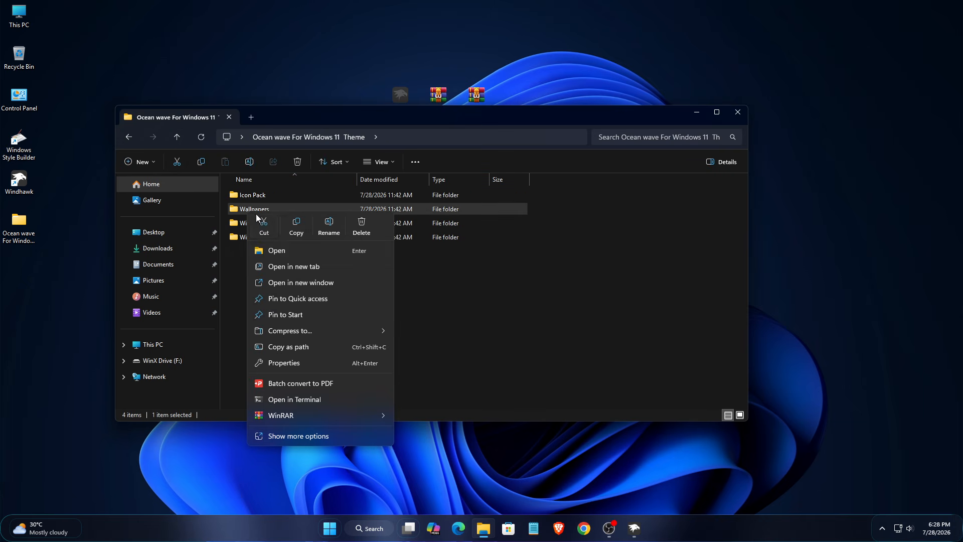
click(276, 248)
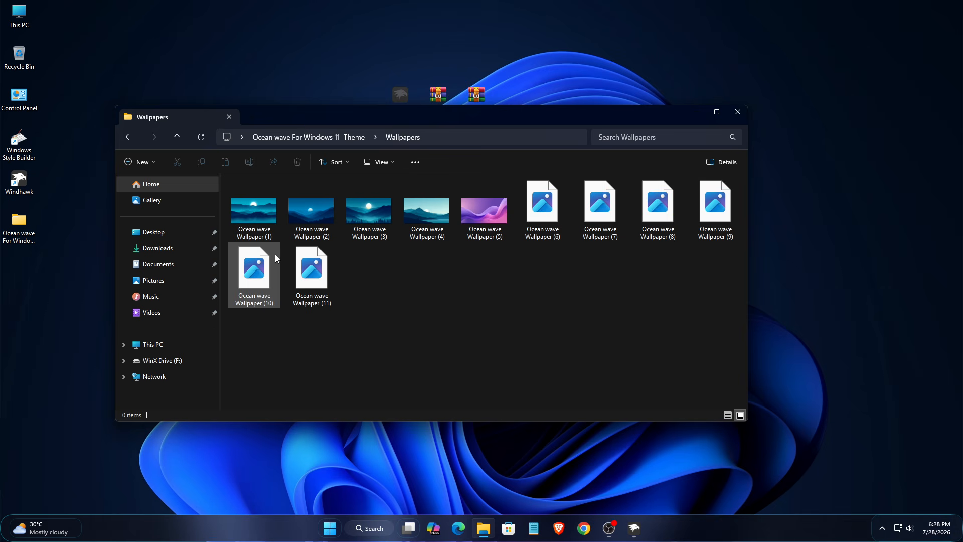
click(489, 221)
right_click(489, 221)
click(551, 180)
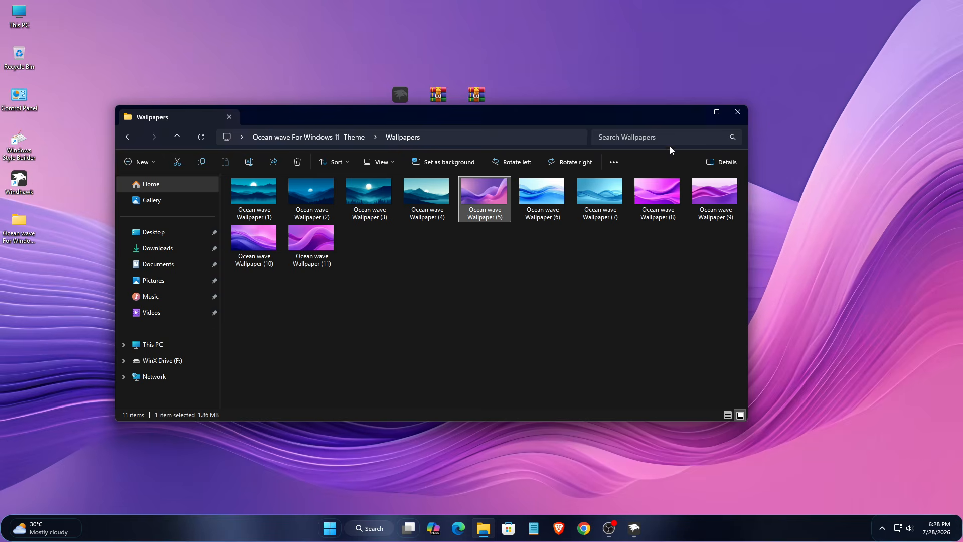
click(695, 118)
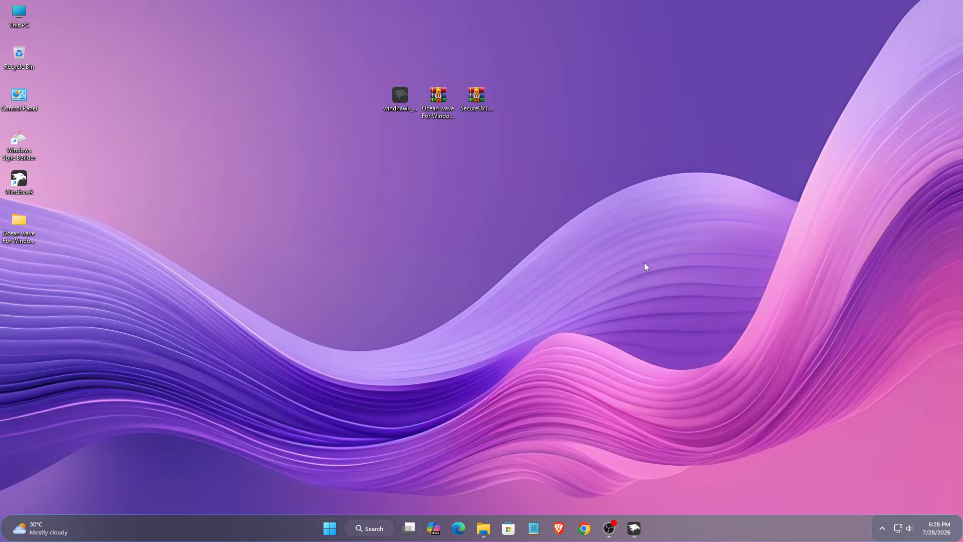
- Examine the styled Start menu and its app list against the new wallpaper, and close it
click(329, 527)
scroll(591, 326, down, 4)
scroll(593, 333, up, 4)
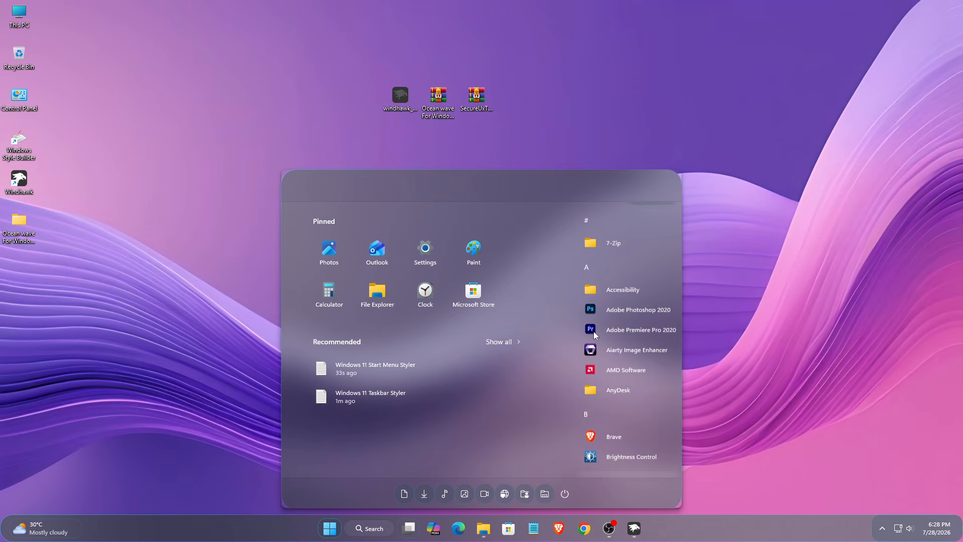
click(737, 361)
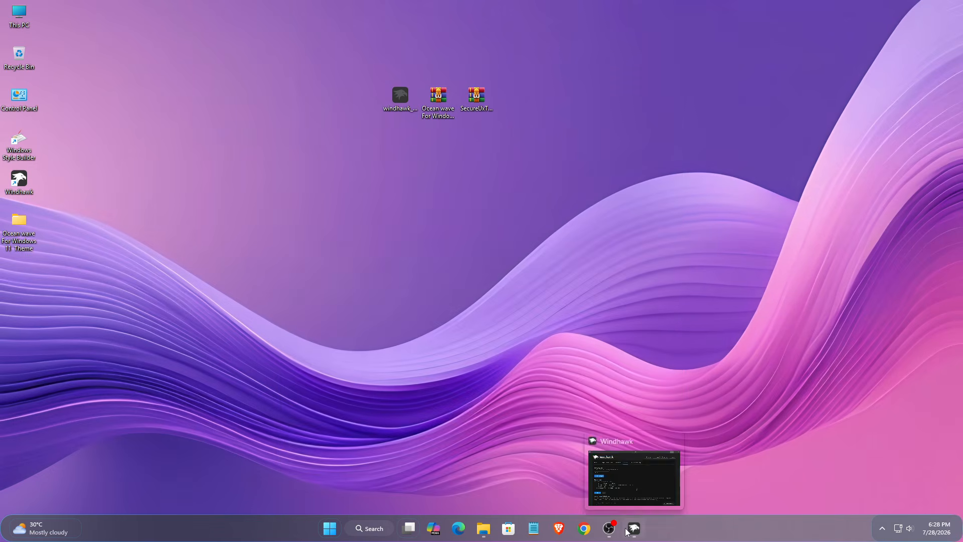
- Switch to Windhawk, return to the mod list and install the Windows 11 File Explorer Styler mod, accepting the risk
click(627, 527)
scroll(574, 306, up, 2)
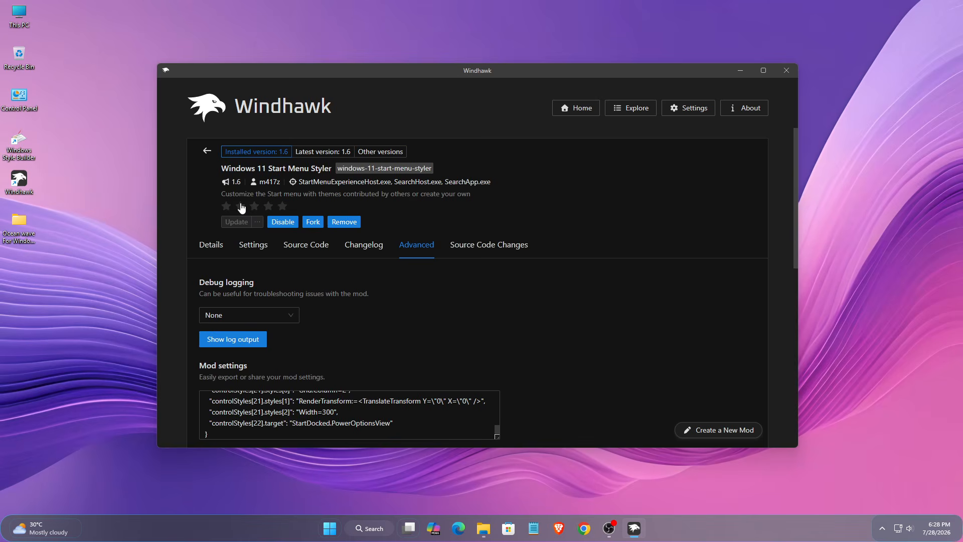
click(207, 151)
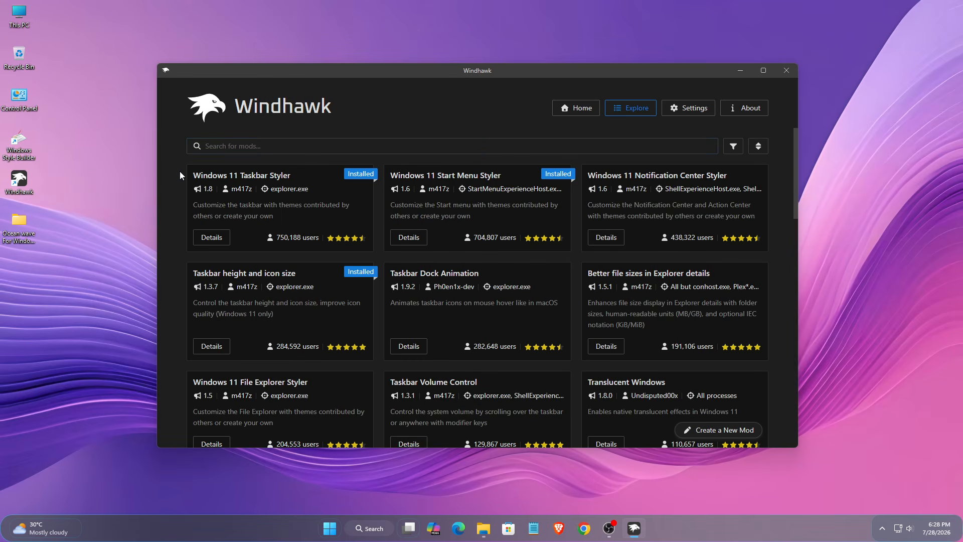
scroll(555, 318, down, 1)
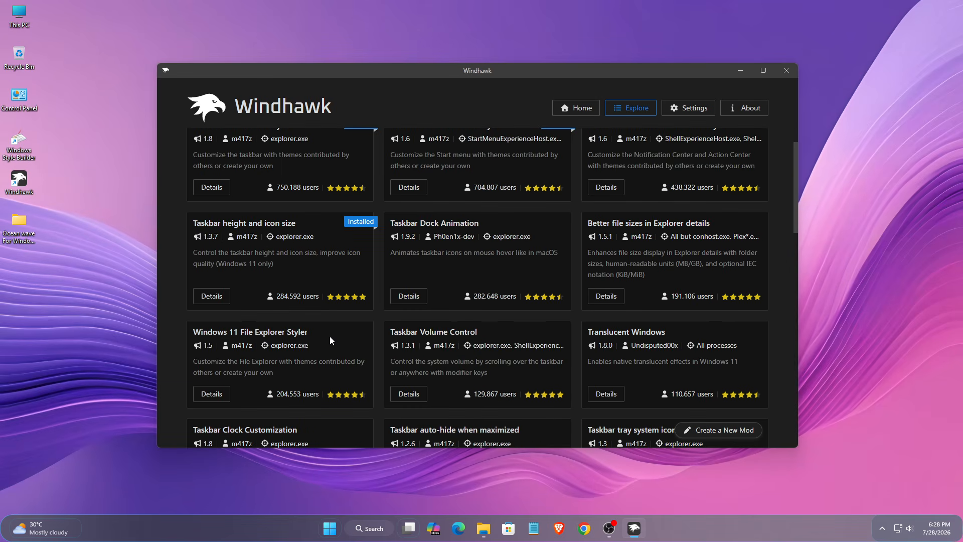
drag(282, 329, 203, 329)
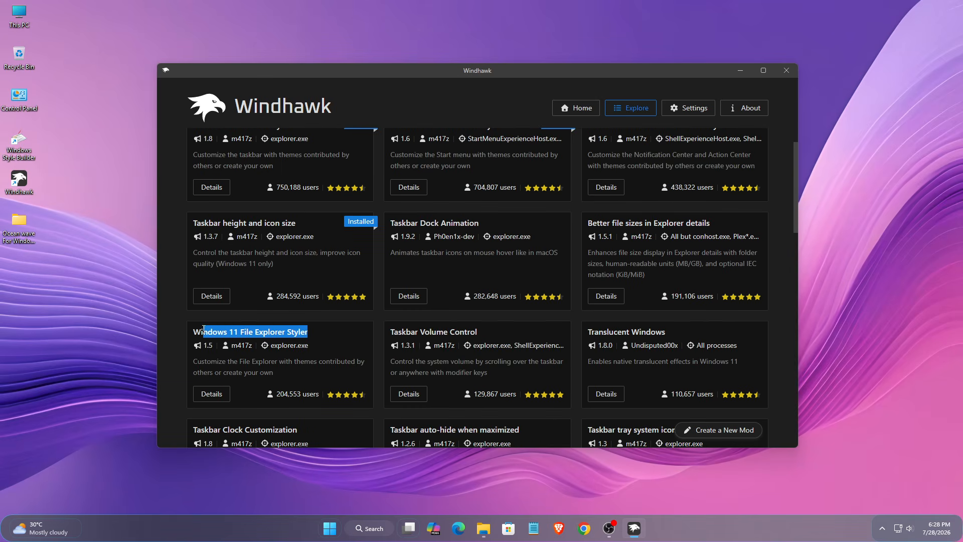
click(203, 395)
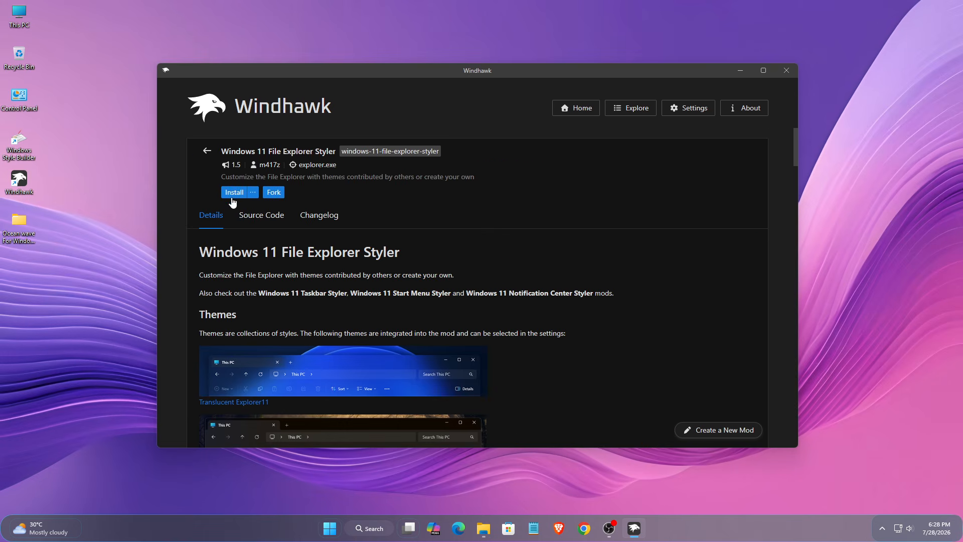
click(232, 194)
click(534, 349)
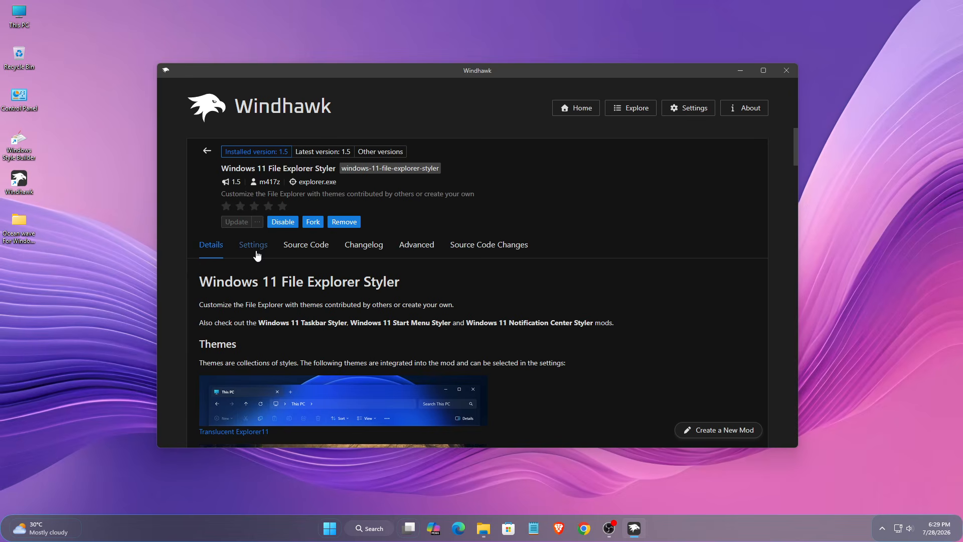
- Set the File Explorer Styler's theme to Minimal Explorer11, save the settings, and check the open Wallpapers folder before closing it
click(254, 245)
scroll(480, 303, down, 3)
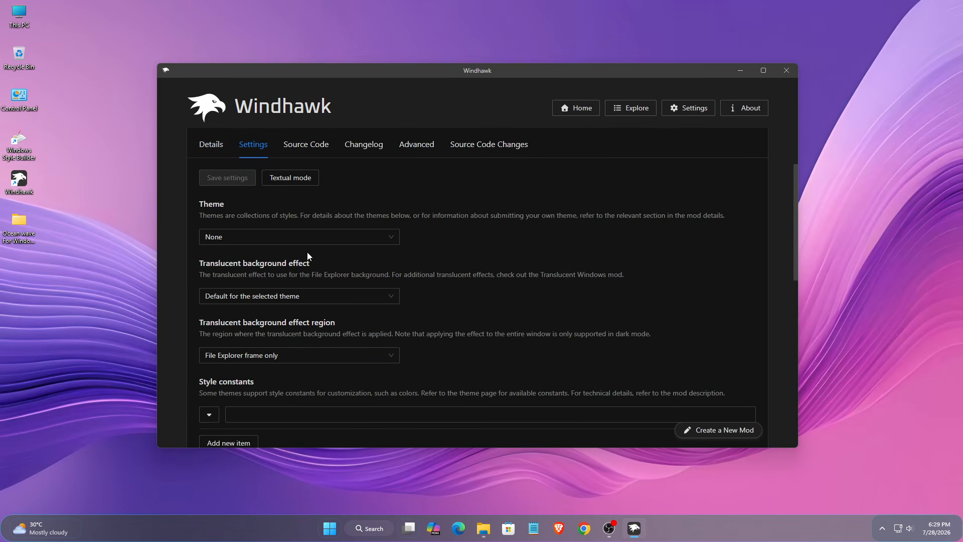
click(307, 240)
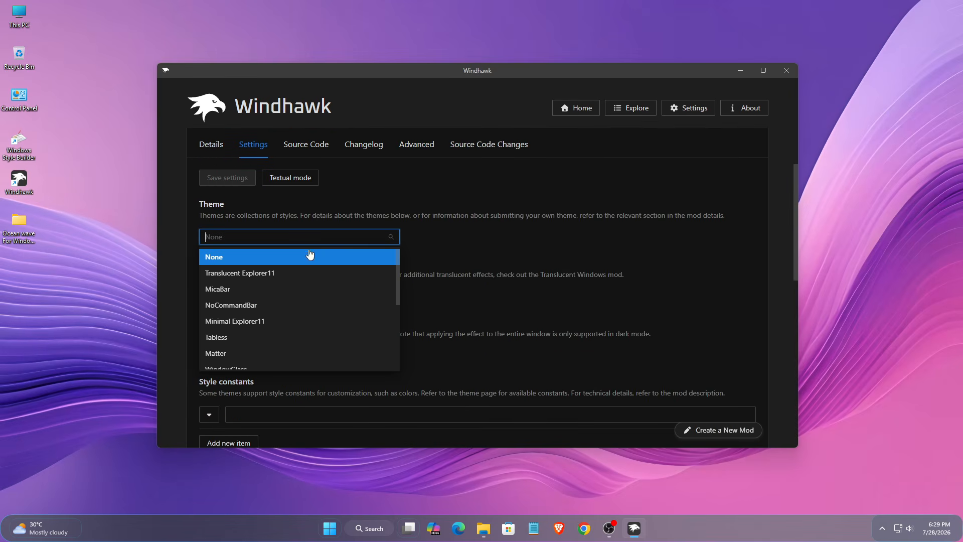
click(249, 322)
scroll(498, 317, up, 2)
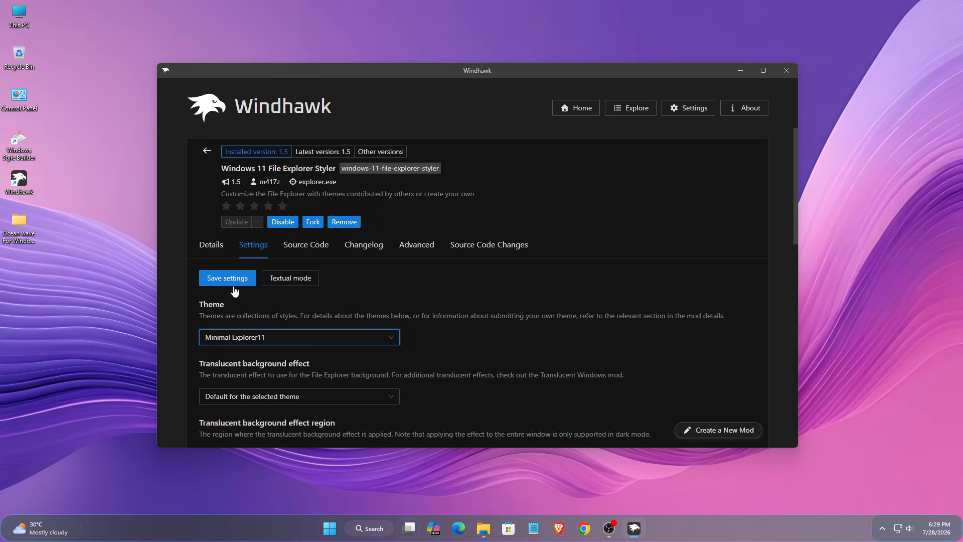
click(235, 281)
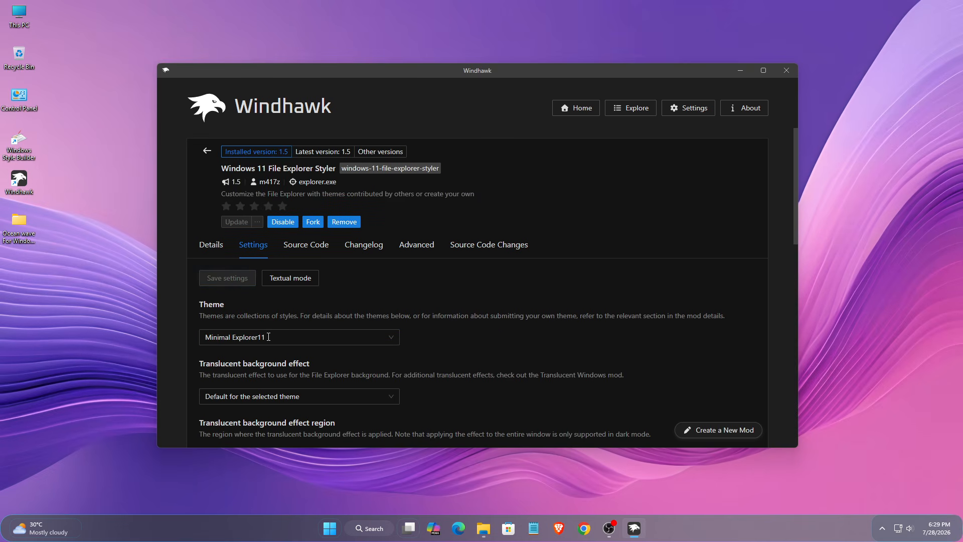
click(483, 528)
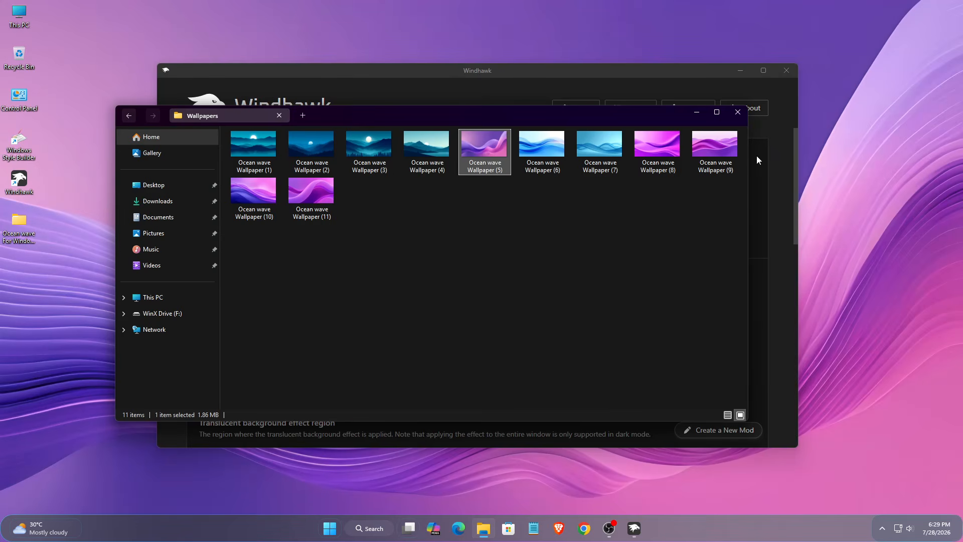
click(738, 112)
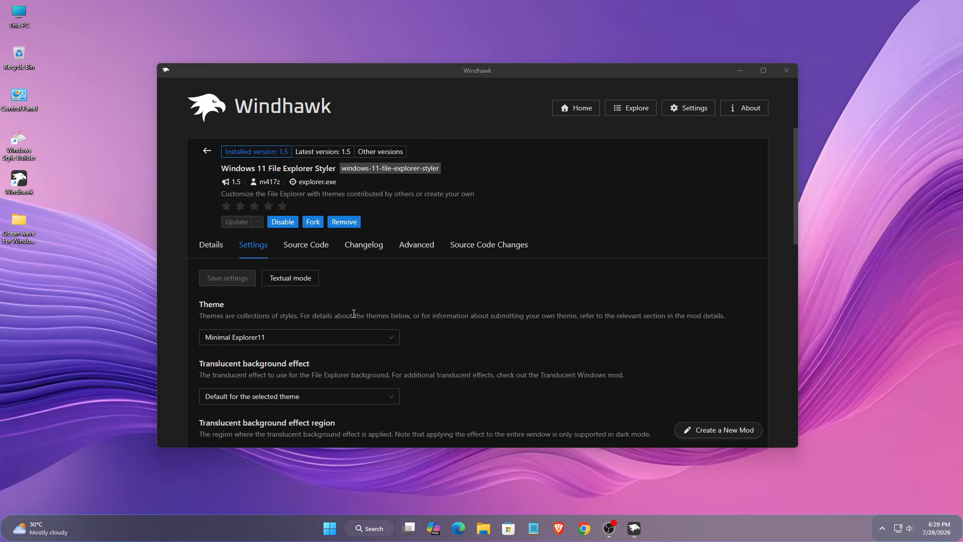
- Search the mod list for "tra" and install the Translucent Windows mod, accepting the risk
click(206, 151)
scroll(572, 325, up, 2)
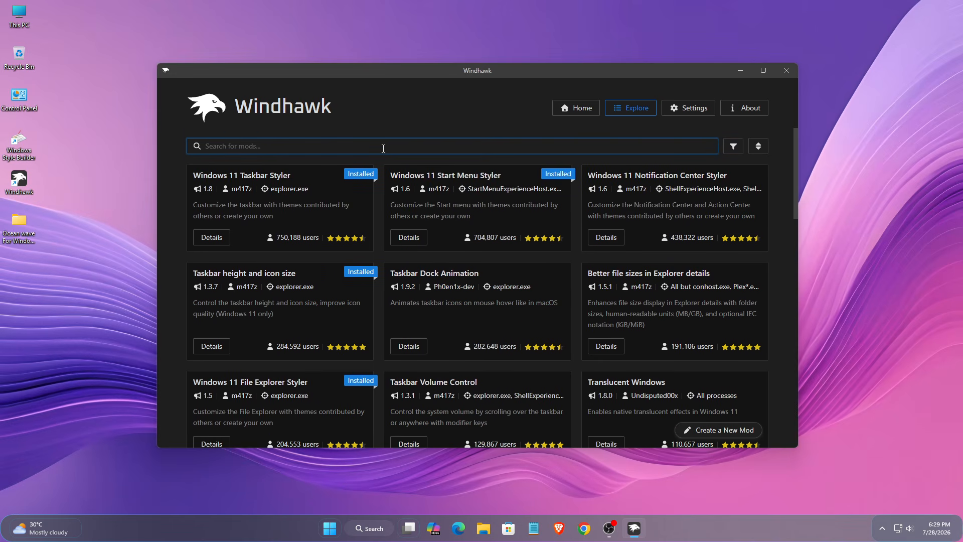
text(tra)
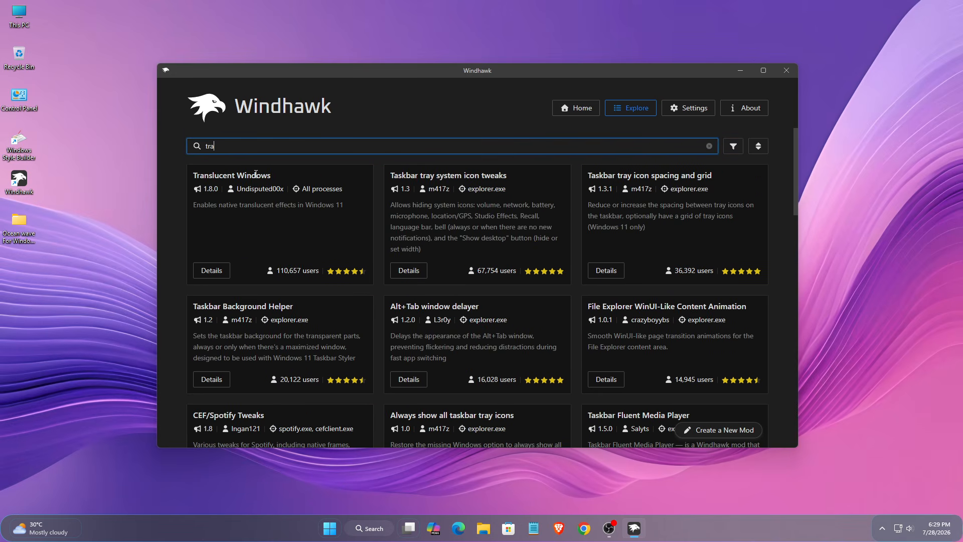
drag(272, 178, 194, 192)
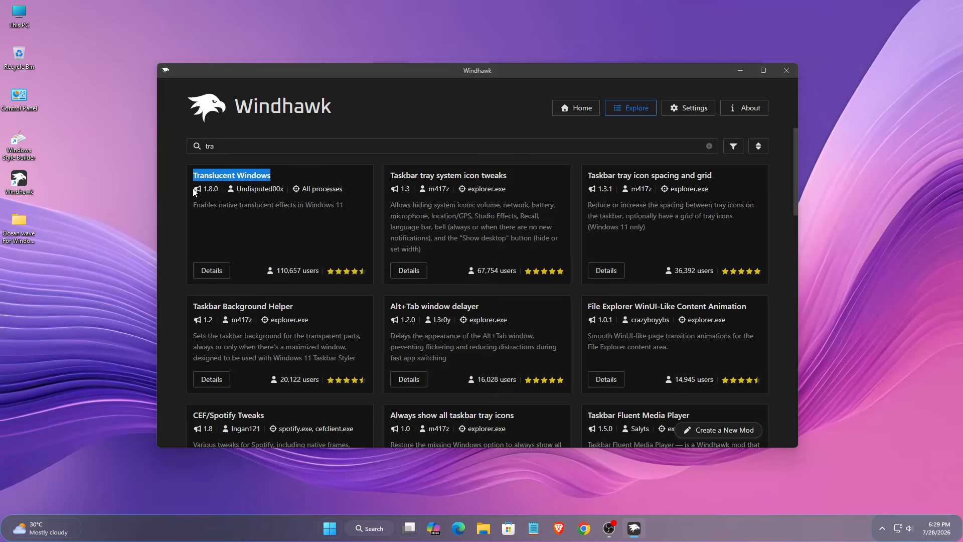
click(210, 271)
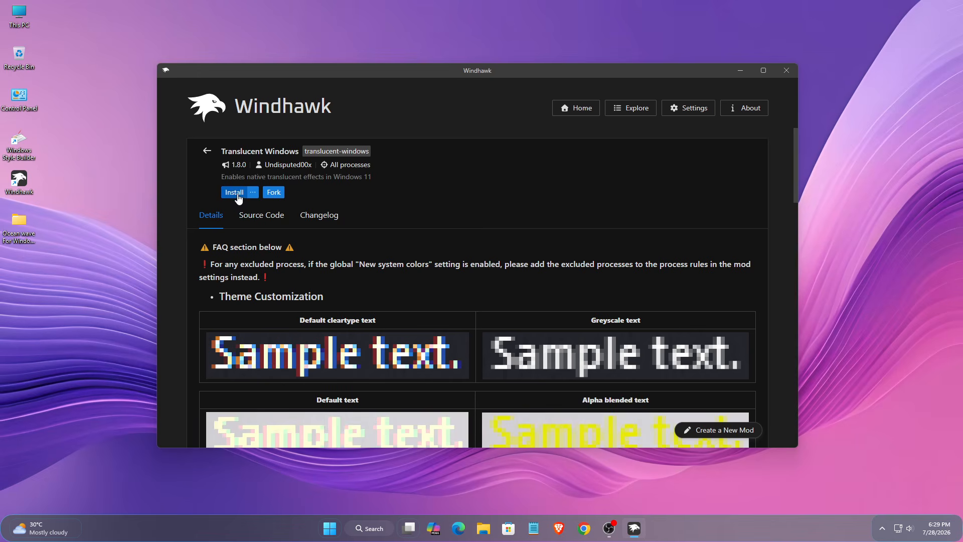
click(234, 192)
click(543, 332)
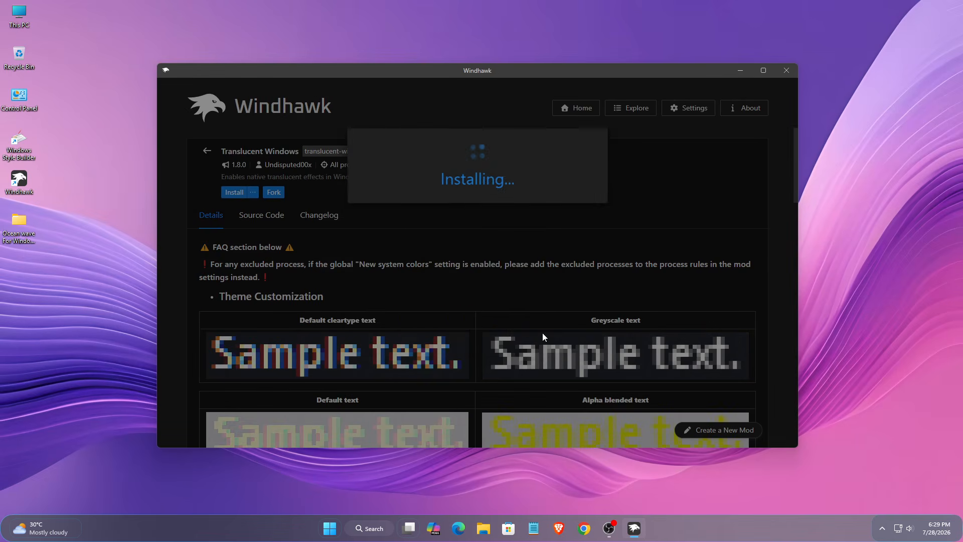
- Open This PC to check the translucent window effect, move the window aside and close it
right_click(19, 15)
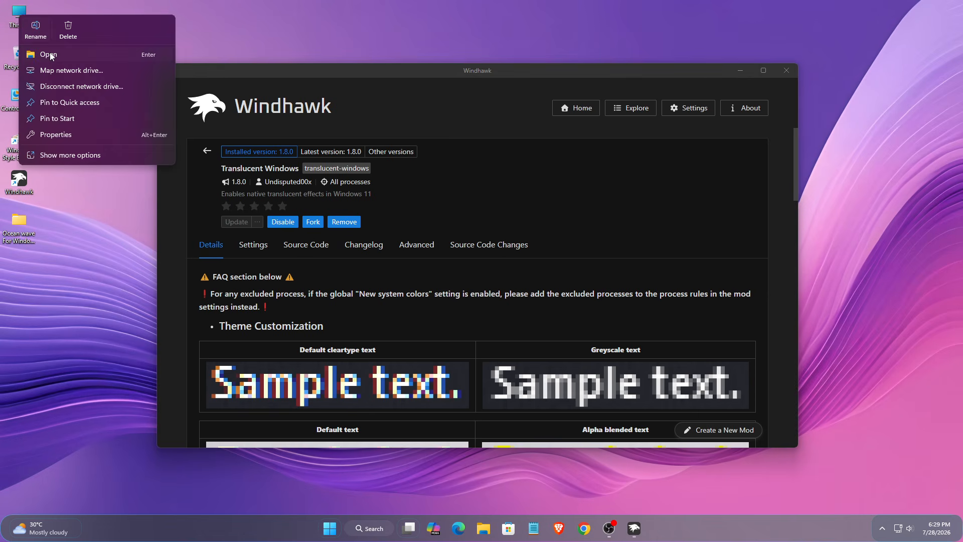
click(50, 52)
drag(338, 112, 393, 113)
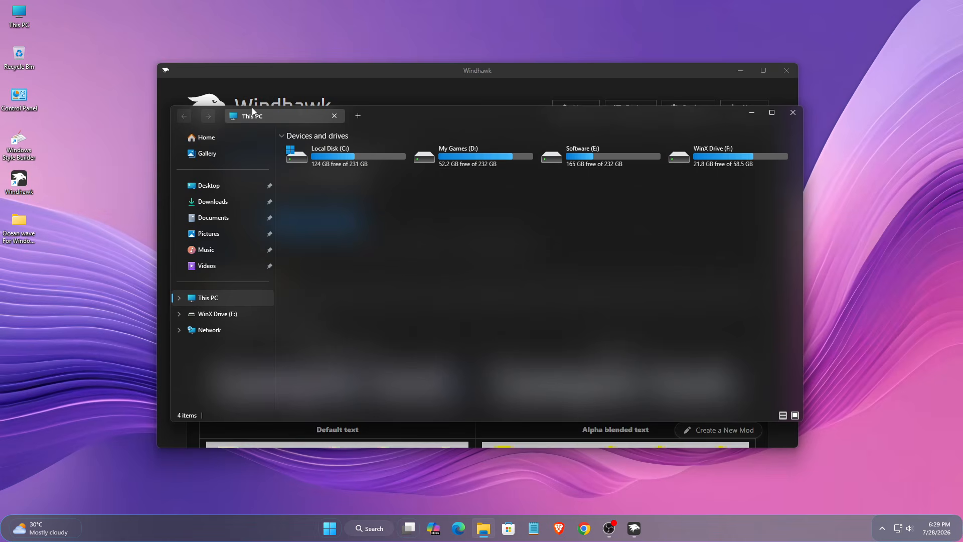
click(793, 112)
- Turn off Windows theme custom rendering in the Translucent Windows mod's settings and save them
click(253, 245)
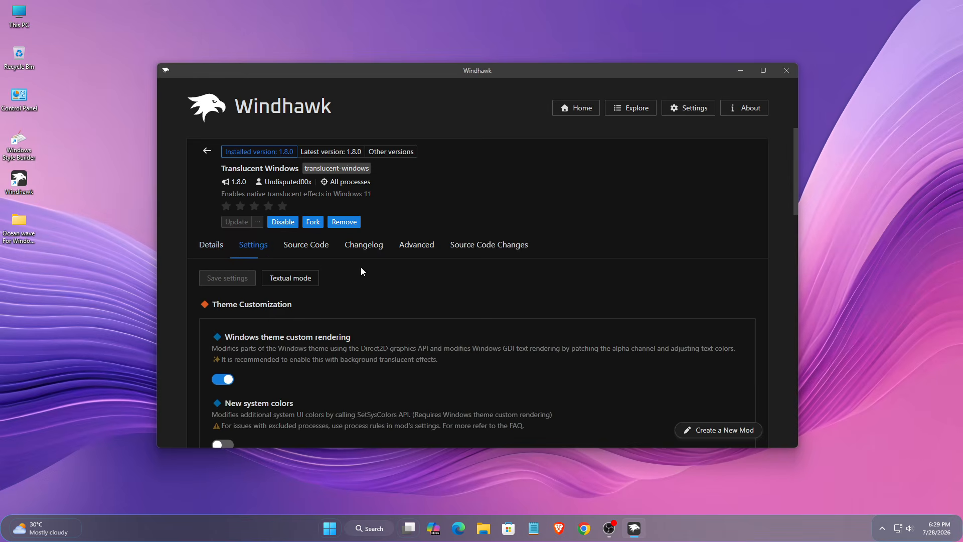
scroll(528, 265, down, 3)
drag(224, 185, 356, 188)
click(225, 230)
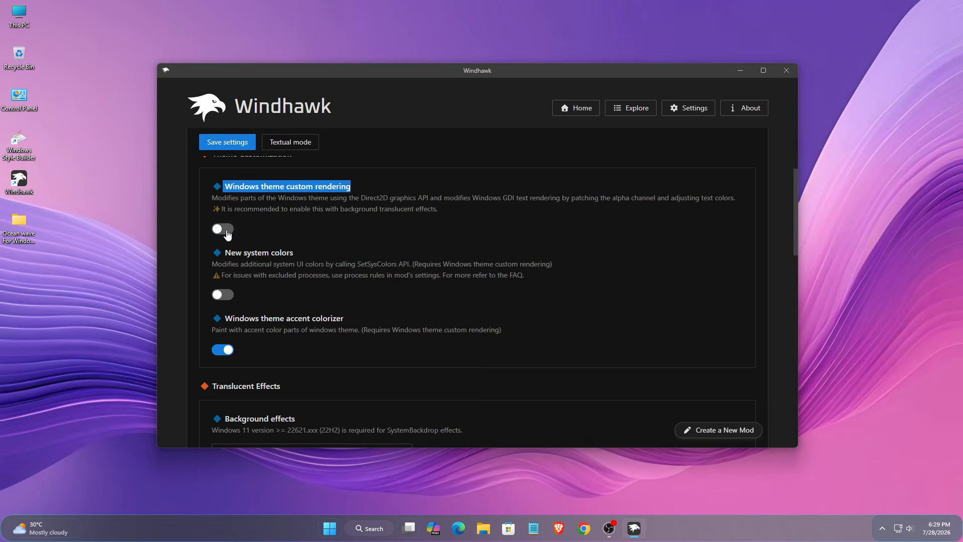
click(223, 143)
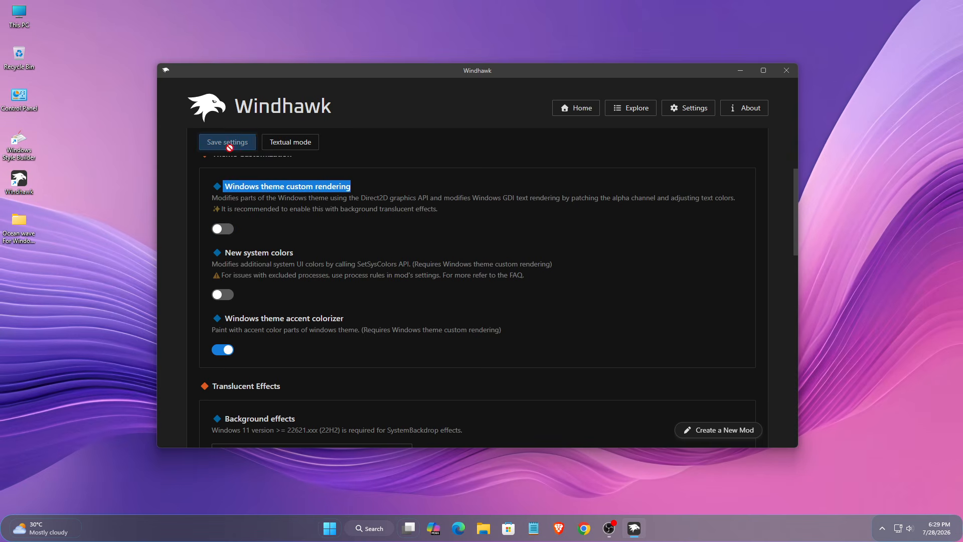
- Check the changed translucency in a This PC window, close it and return to the mod list
double_click(20, 13)
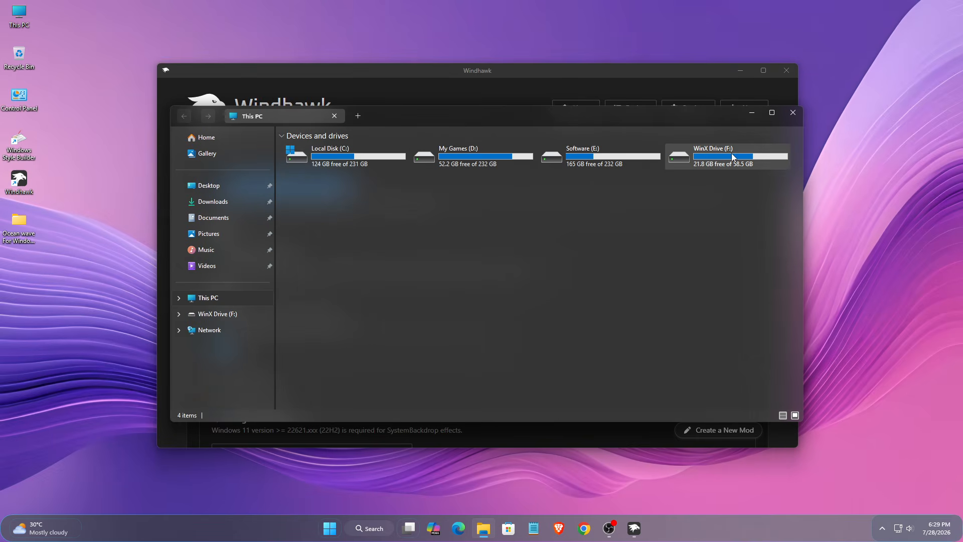
click(791, 113)
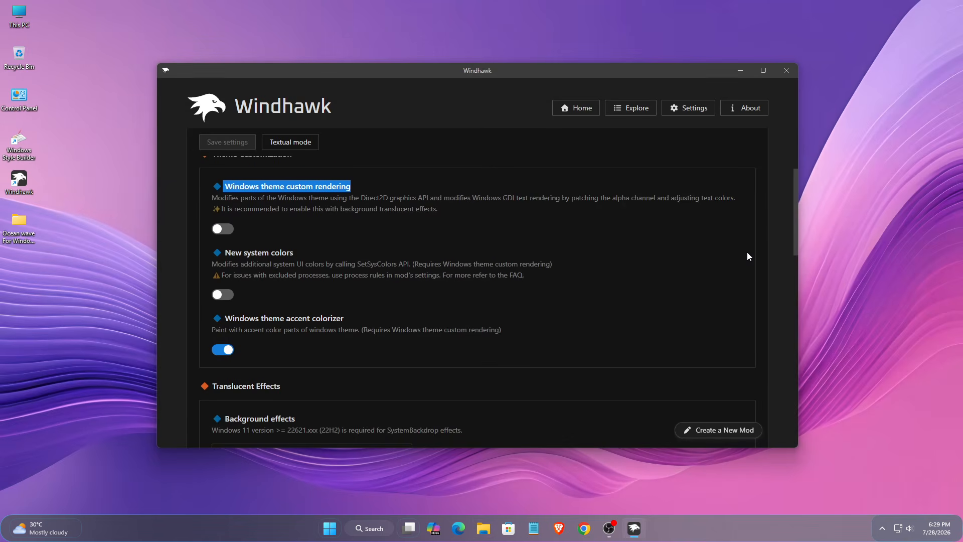
scroll(747, 253, up, 3)
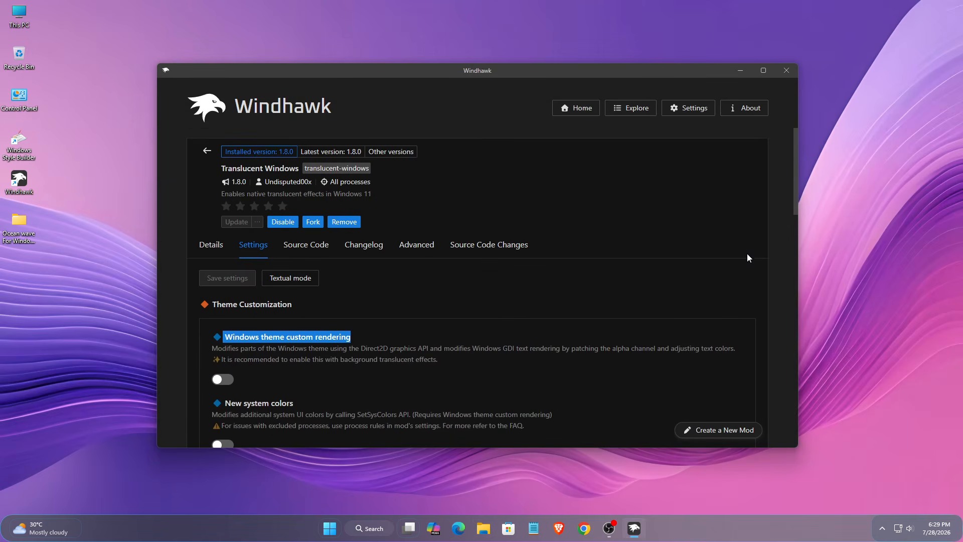
click(207, 153)
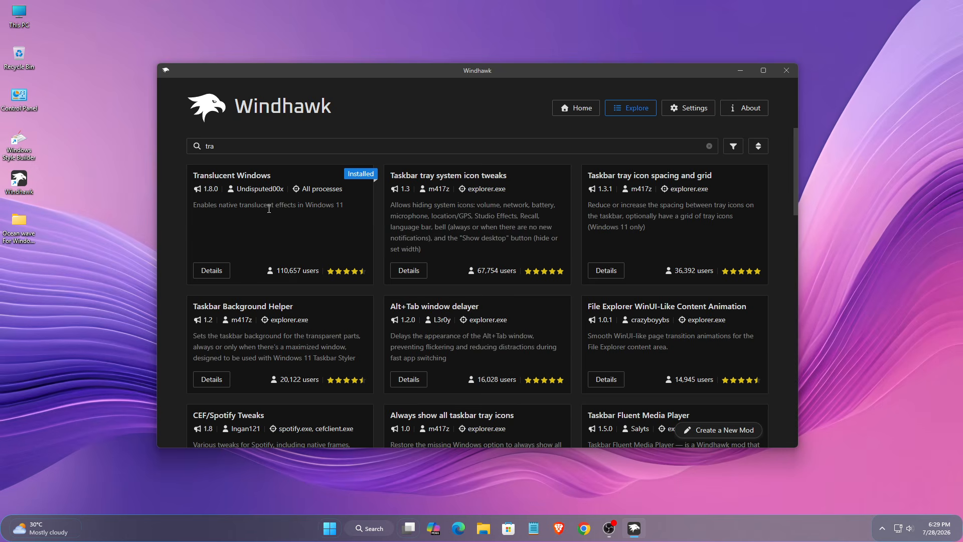
- Minimize Windhawk and extract the SecureUxTheme-amd64 archive into its own folder on the desktop
click(741, 72)
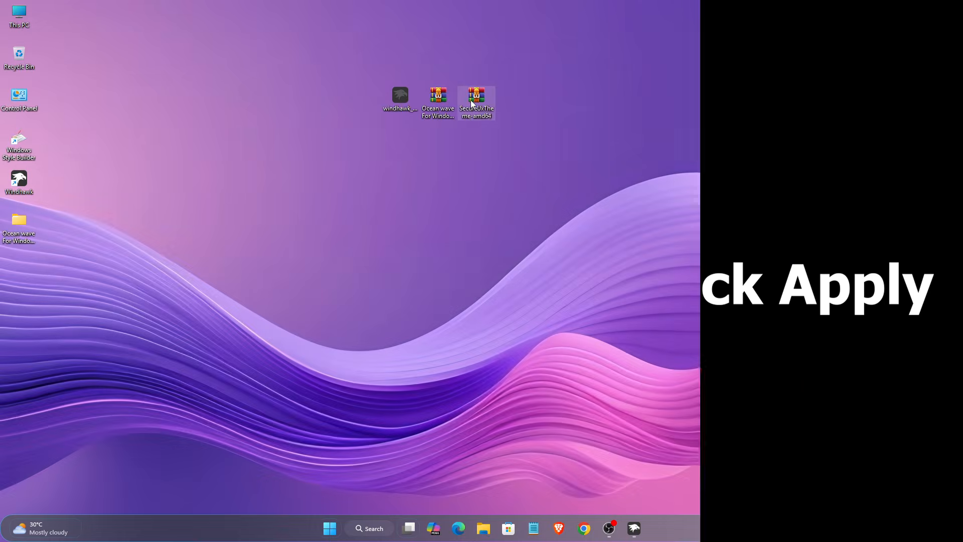
right_click(470, 101)
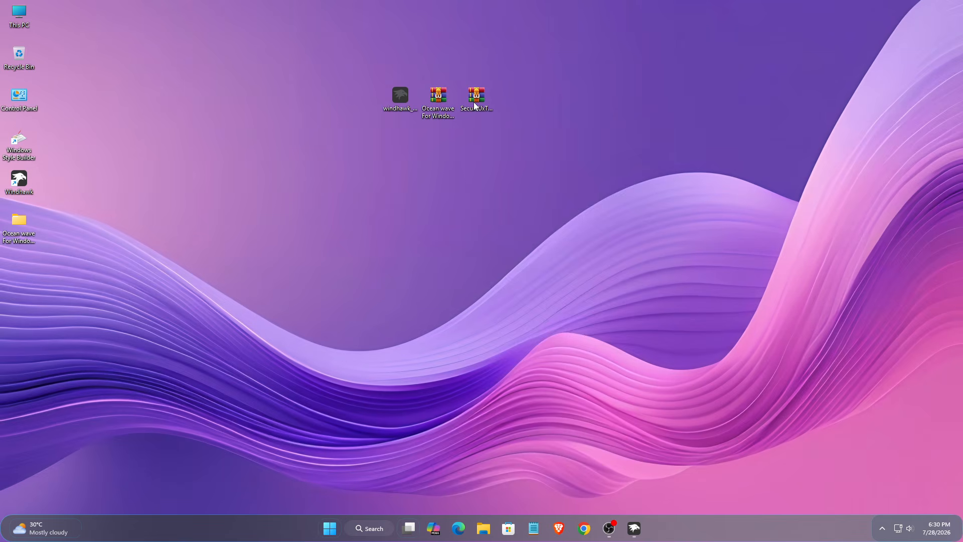
mouse_move(504, 322)
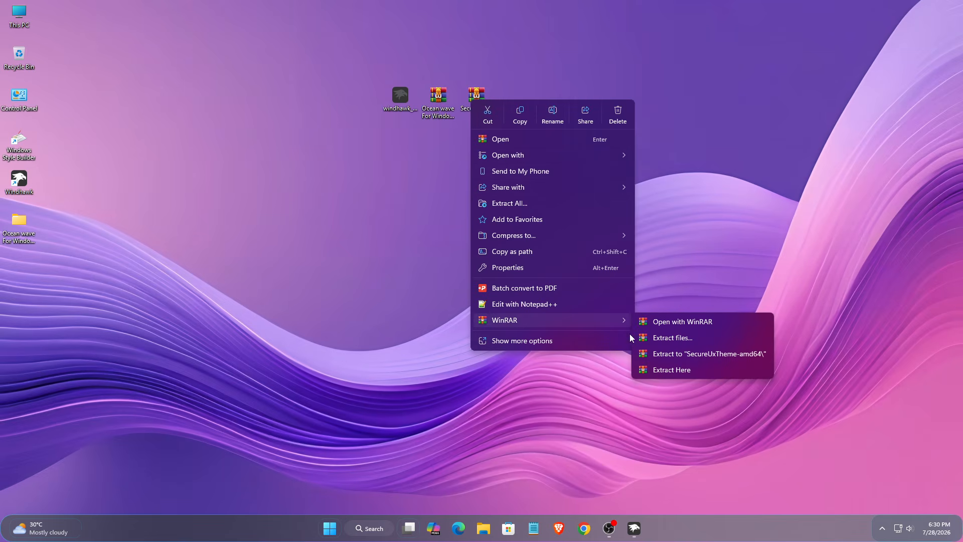
click(657, 338)
click(517, 378)
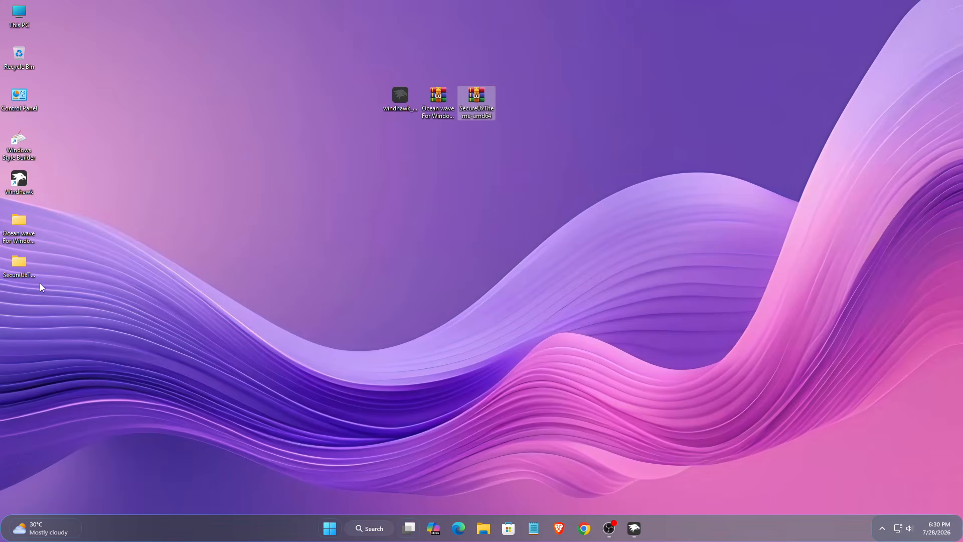
- Move the extracted SecureUxTheme-amd64 folder from the desktop to the root of Local Disk (C:)
right_click(26, 270)
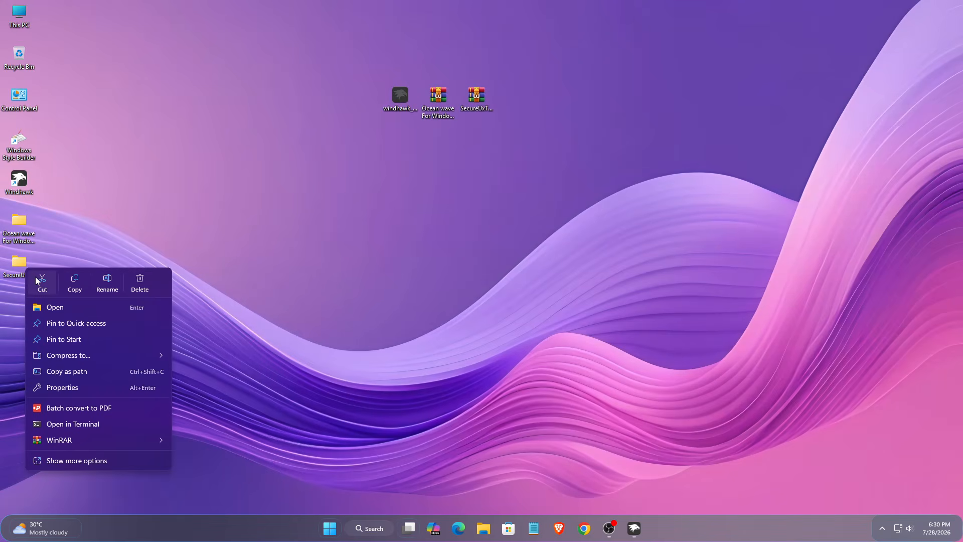
click(97, 198)
click(19, 15)
right_click(21, 19)
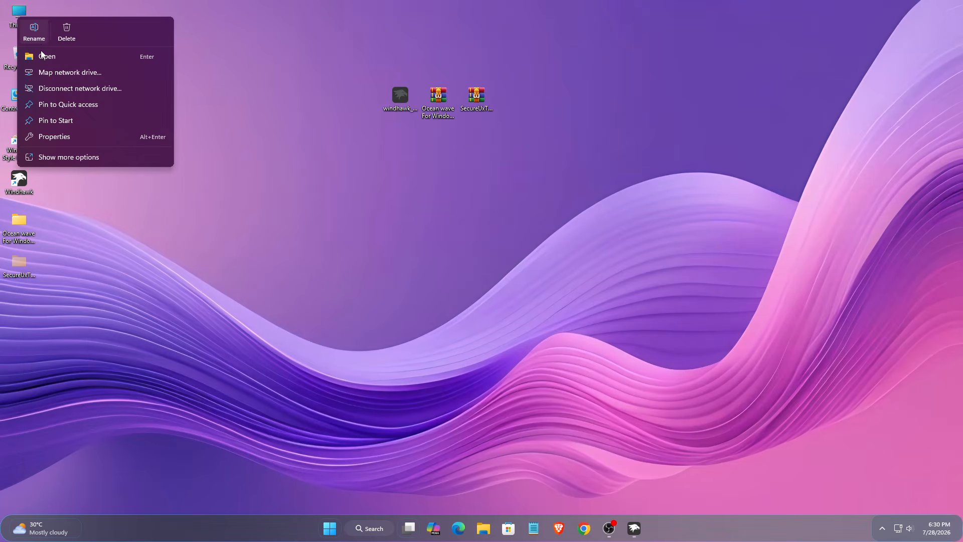
click(43, 56)
double_click(324, 157)
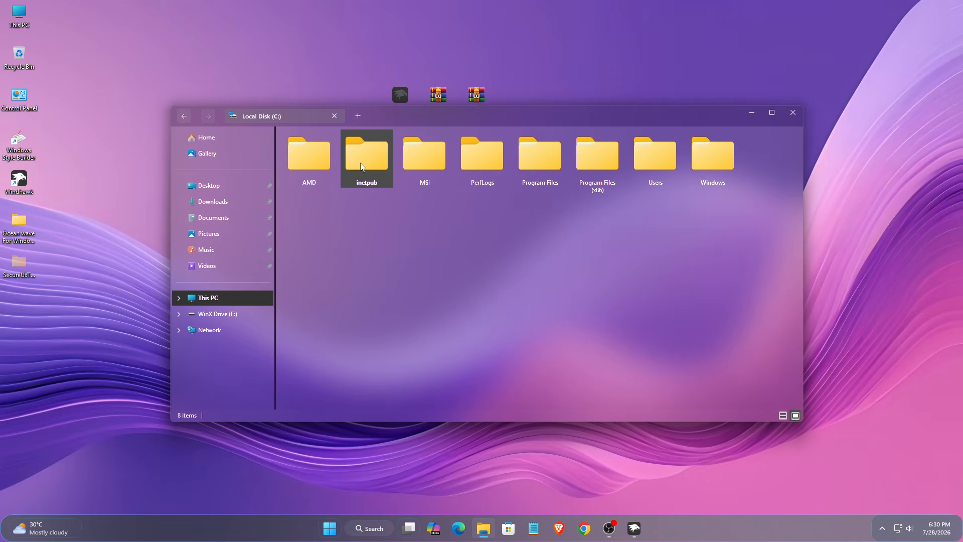
right_click(462, 272)
click(476, 281)
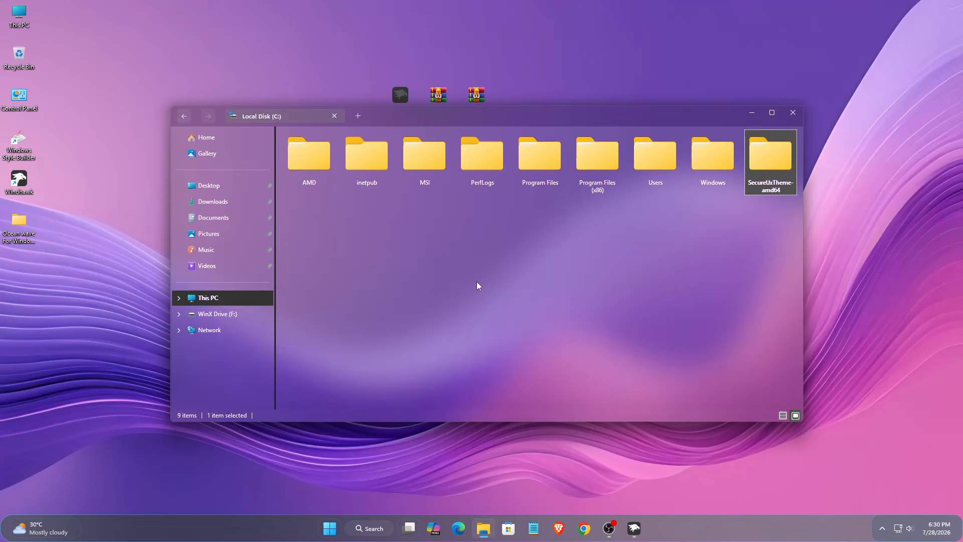
- Open the moved SecureUxTheme-amd64 folder and run ThemeTool as administrator
double_click(770, 165)
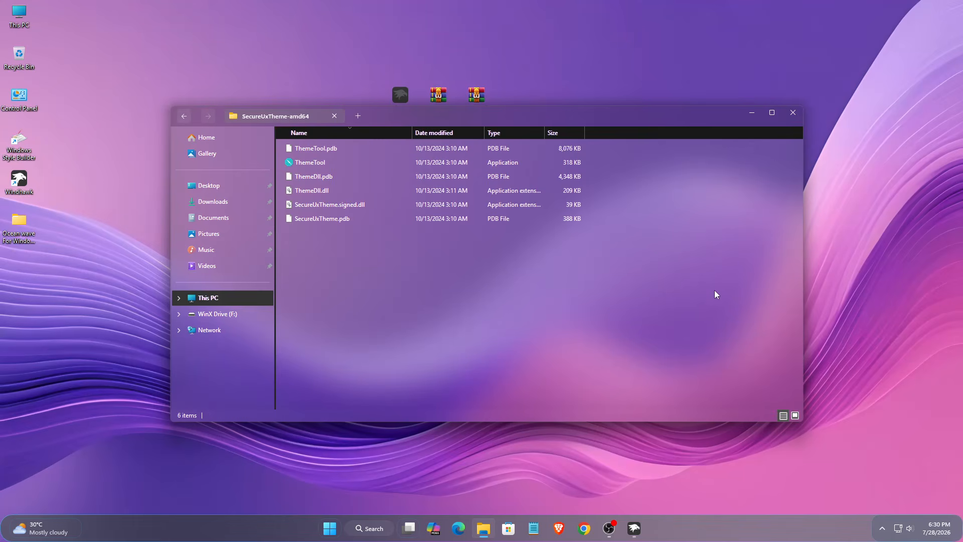
click(297, 162)
right_click(296, 162)
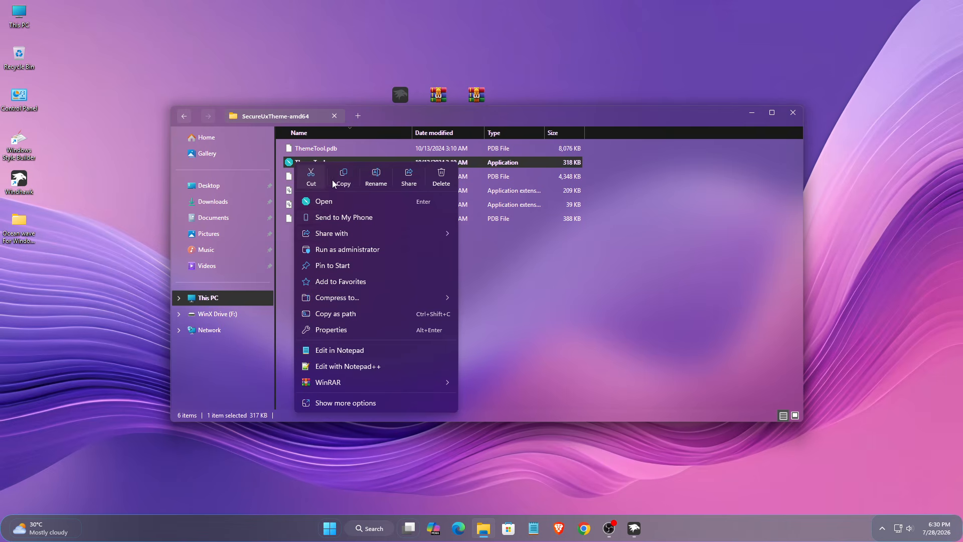
click(346, 250)
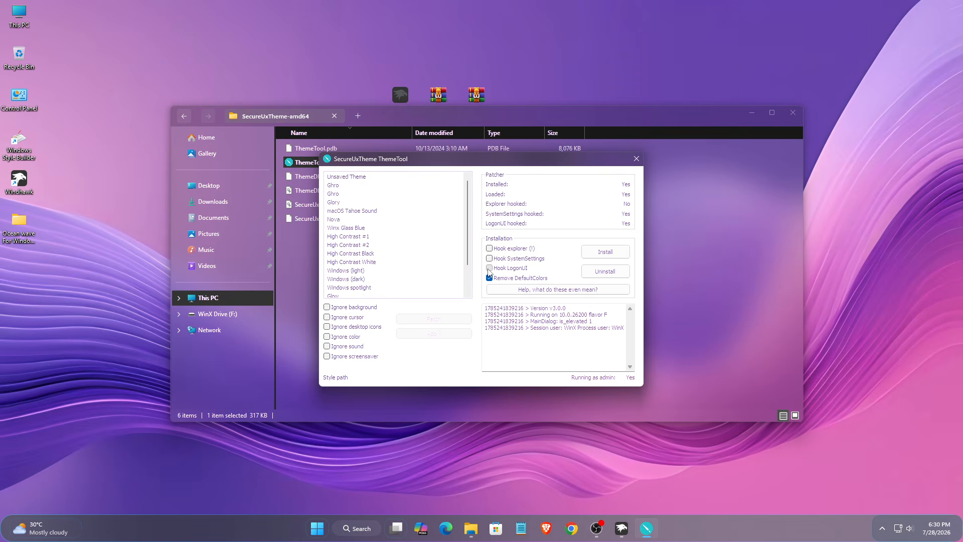
- Install the SecureUxTheme patcher with Hook SystemSettings, Hook LogonUI and Remove DefaultColors enabled, decline the reboot, and close ThemeTool and the folder window
click(605, 252)
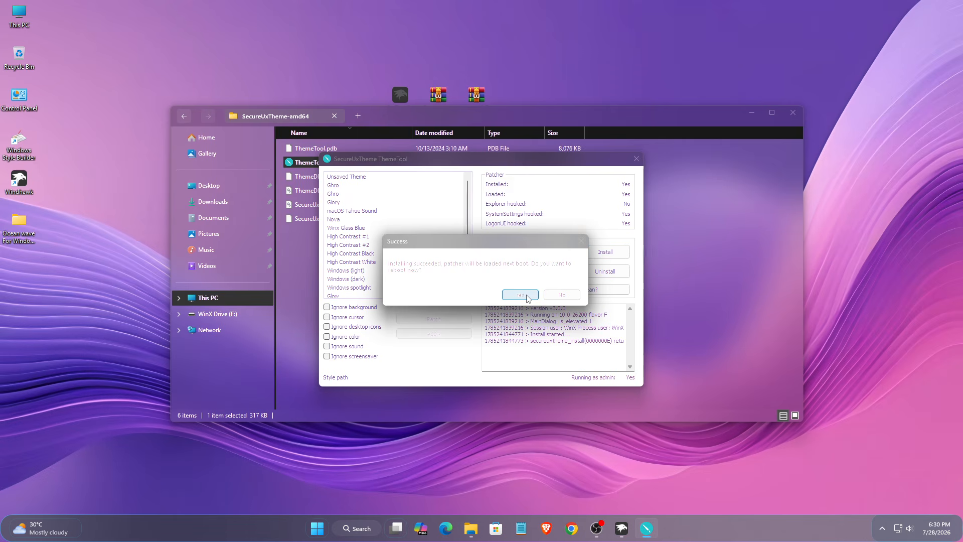
click(557, 297)
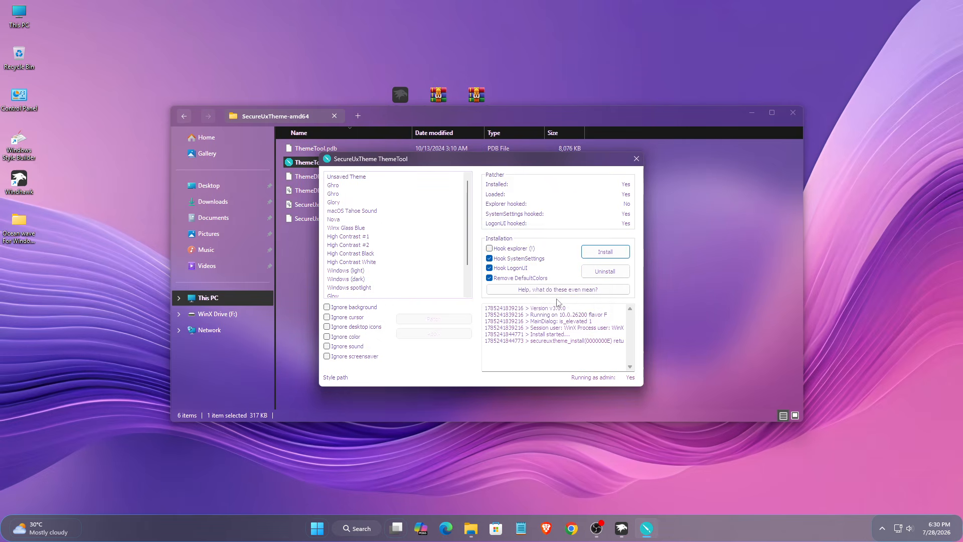
click(636, 159)
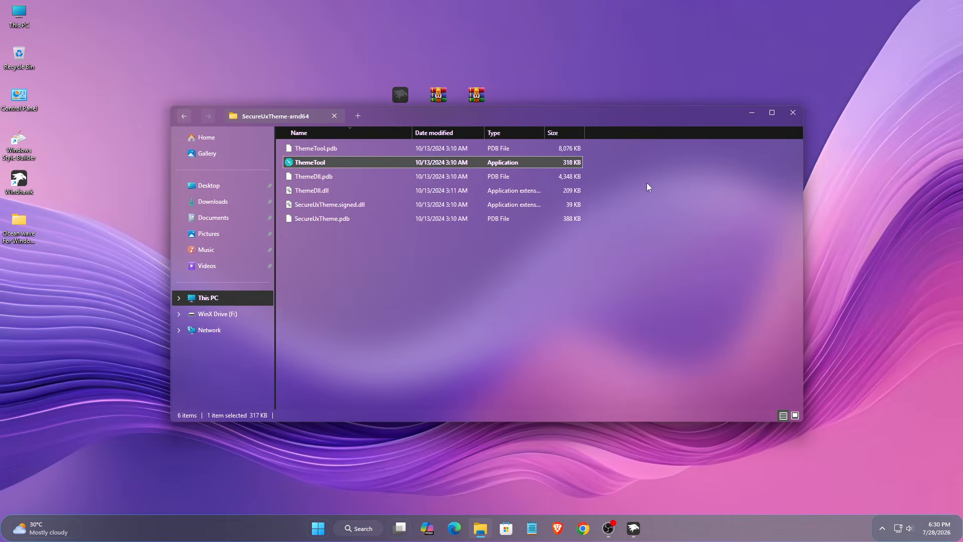
click(794, 112)
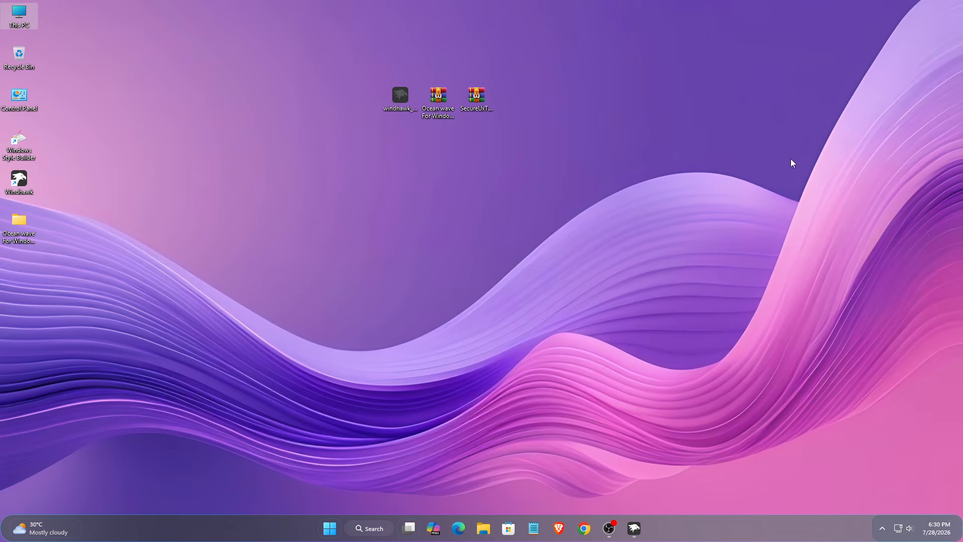
- Copy the Ocean wave folder and theme file from the Windows 11 Theme folder of the desktop's Ocean wave package
right_click(19, 228)
click(48, 267)
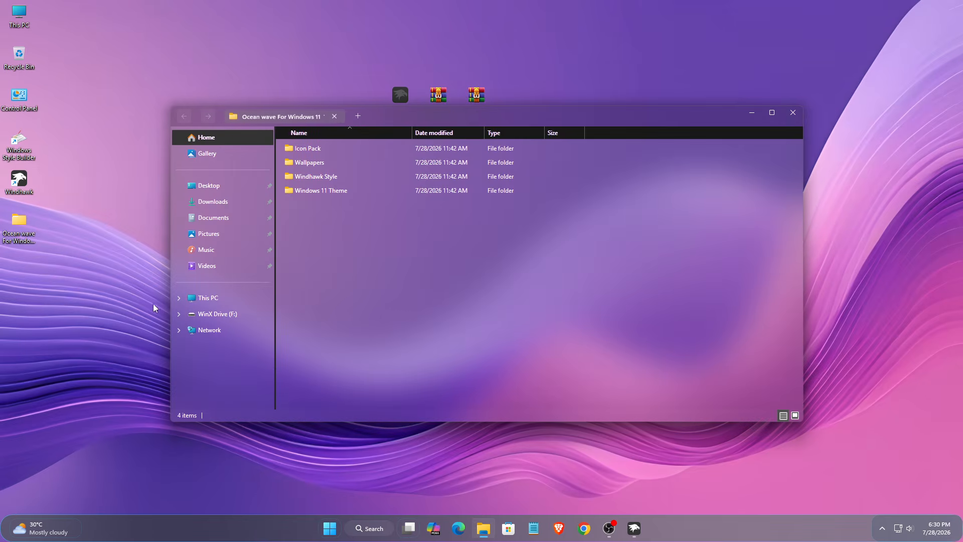
click(315, 191)
right_click(317, 190)
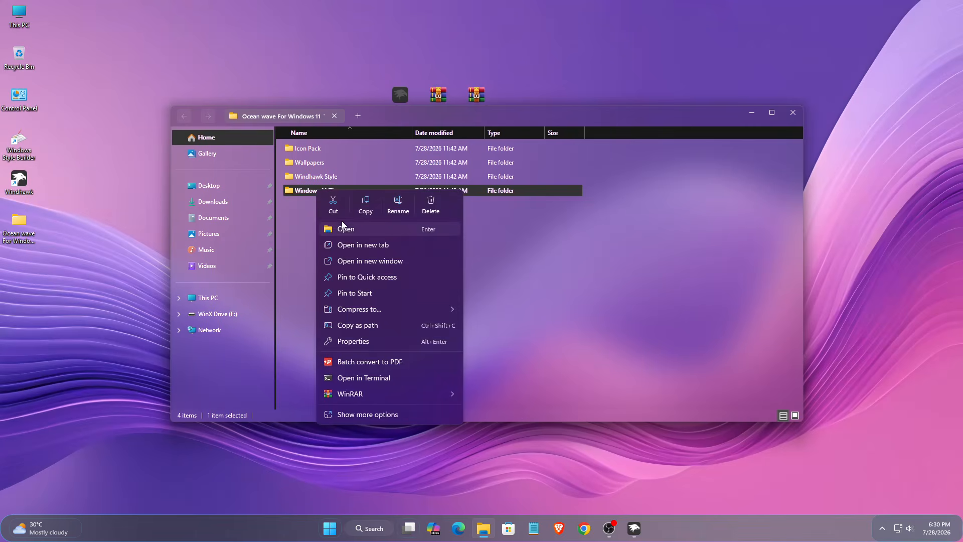
click(339, 225)
drag(339, 225, 335, 147)
right_click(336, 146)
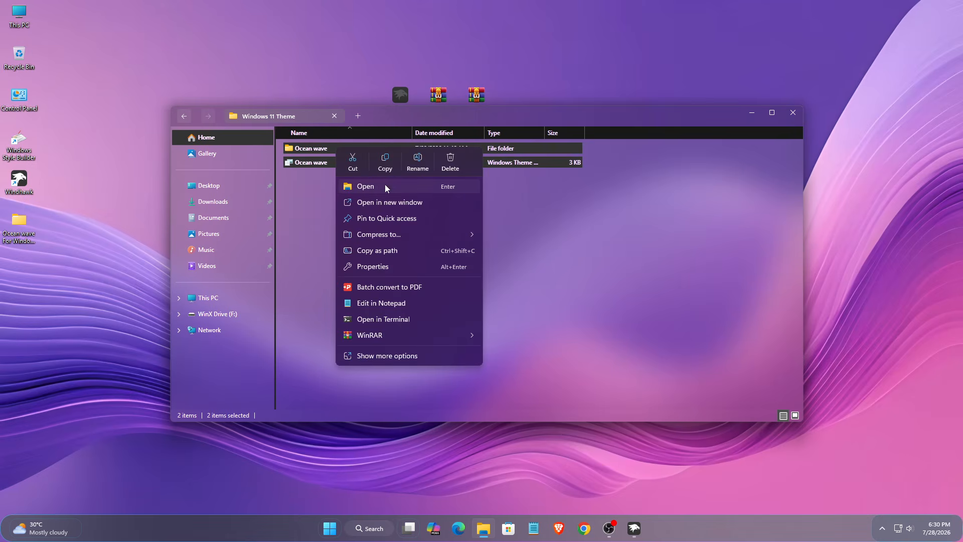
click(389, 162)
- Go to the Windows\Resources\Themes folder on Local Disk (C:)
click(218, 301)
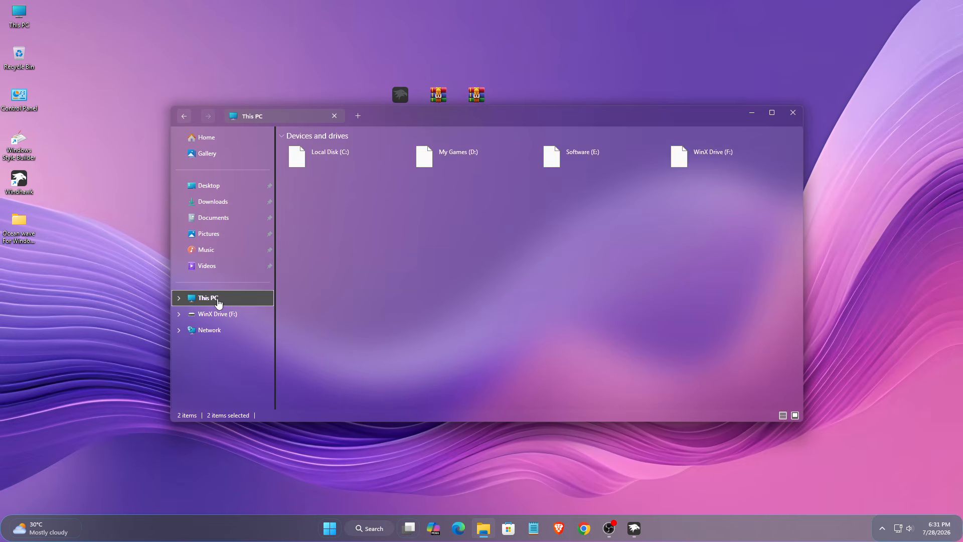
click(341, 163)
right_click(341, 164)
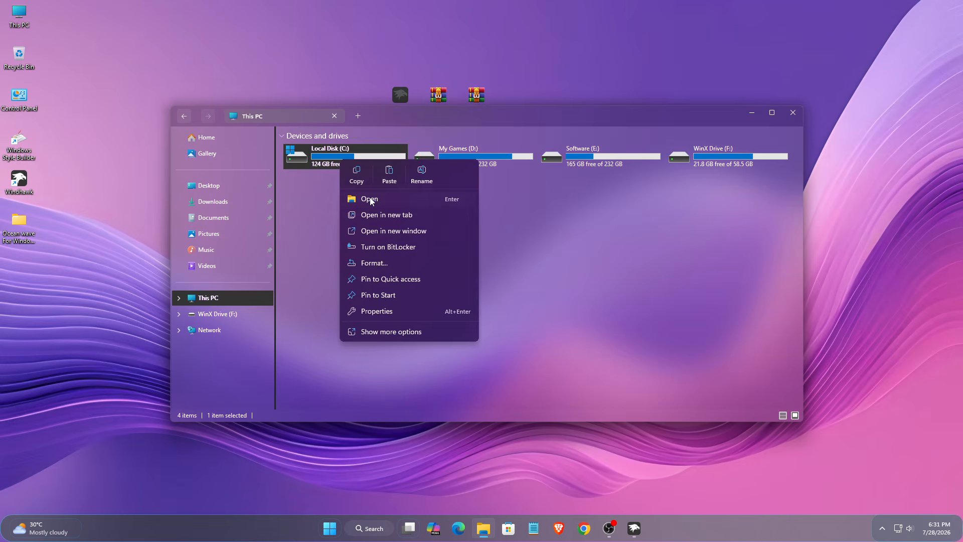
click(370, 198)
double_click(764, 163)
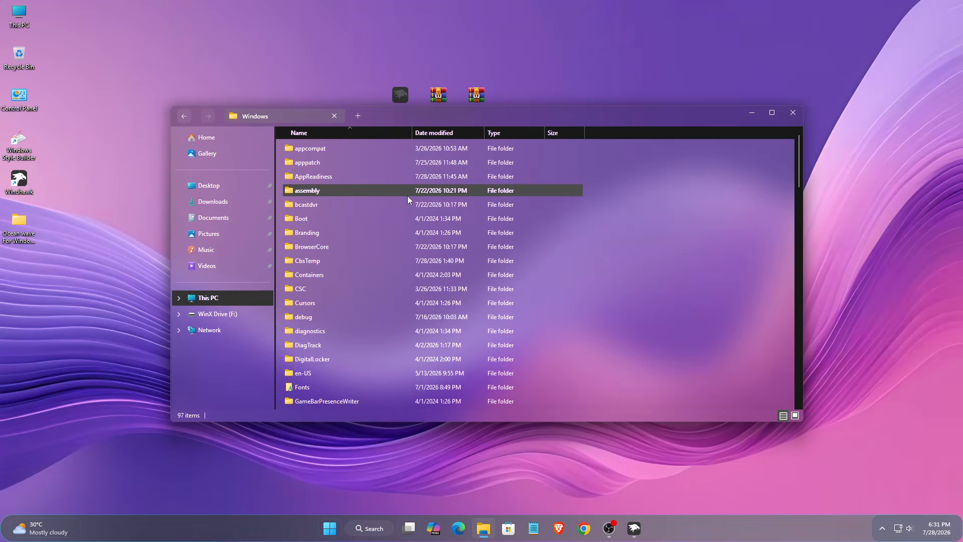
click(375, 176)
key(r)
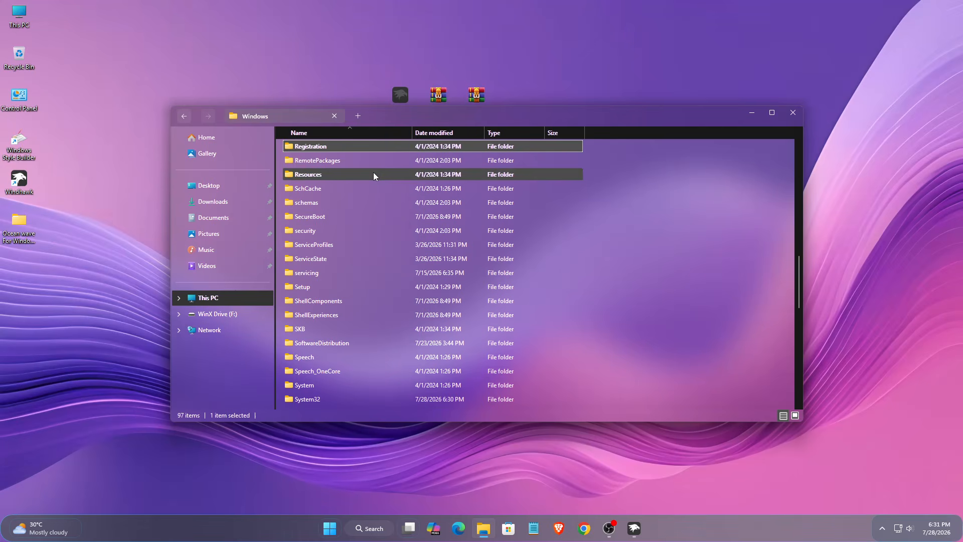
right_click(330, 175)
click(350, 214)
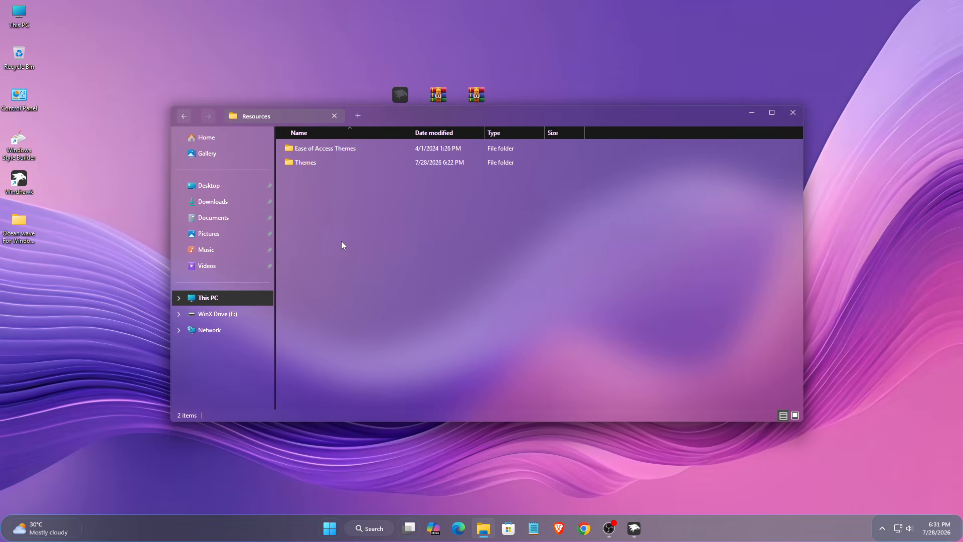
click(305, 164)
right_click(306, 163)
click(332, 209)
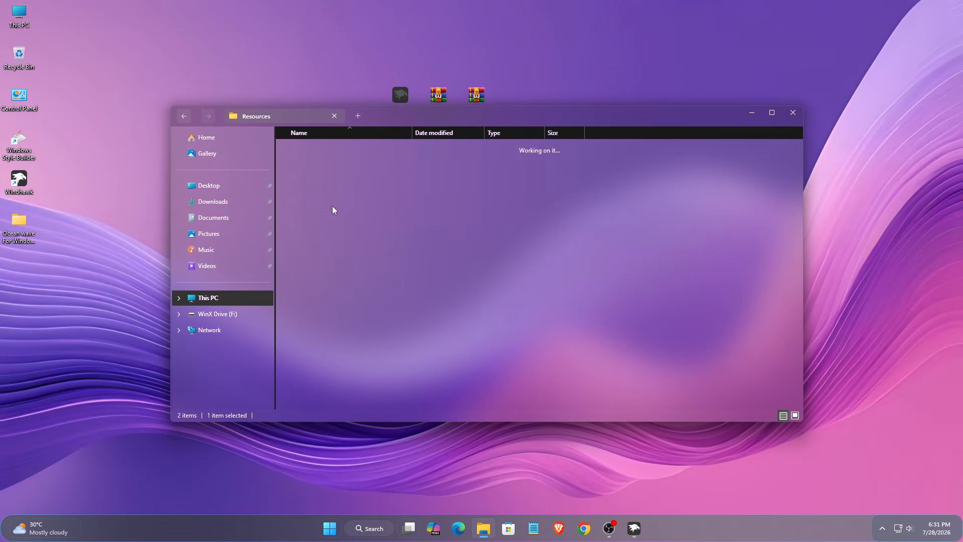
- Paste the Ocean wave folder and theme file into the Themes folder, granting administrator permission, and close the window
right_click(655, 269)
click(665, 274)
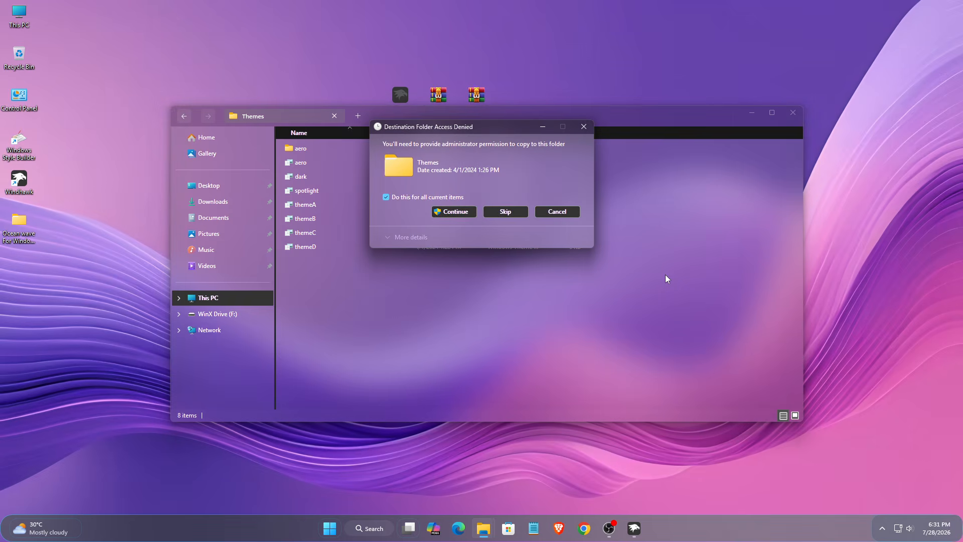
click(448, 212)
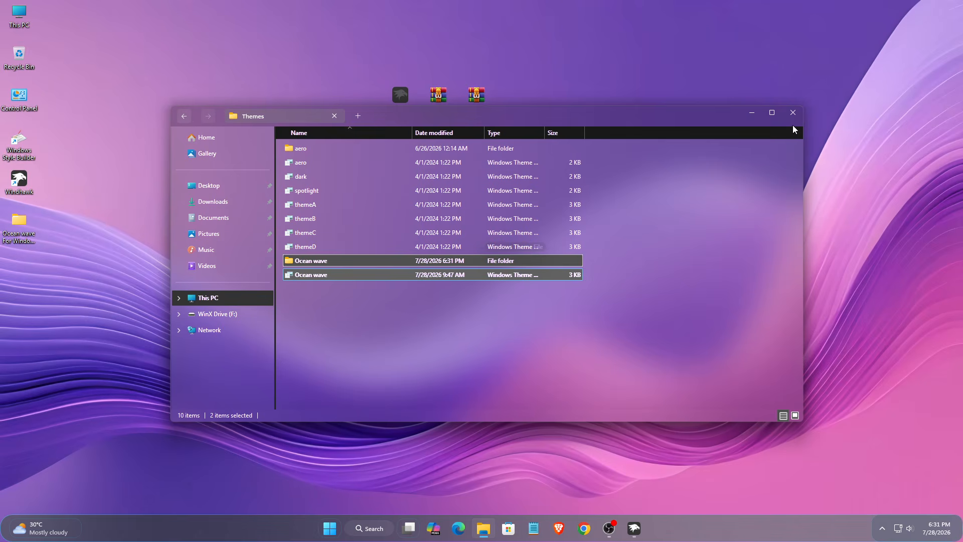
click(793, 112)
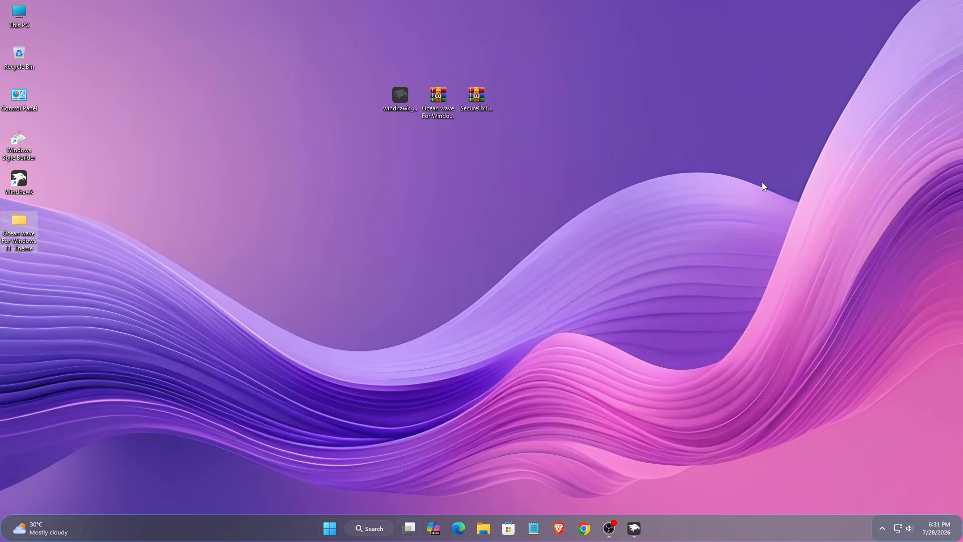
- Reopen the SecureUxTheme-amd64 folder on Local Disk (C:) through This PC and launch ThemeTool with administrator rights
right_click(22, 23)
click(50, 63)
click(321, 160)
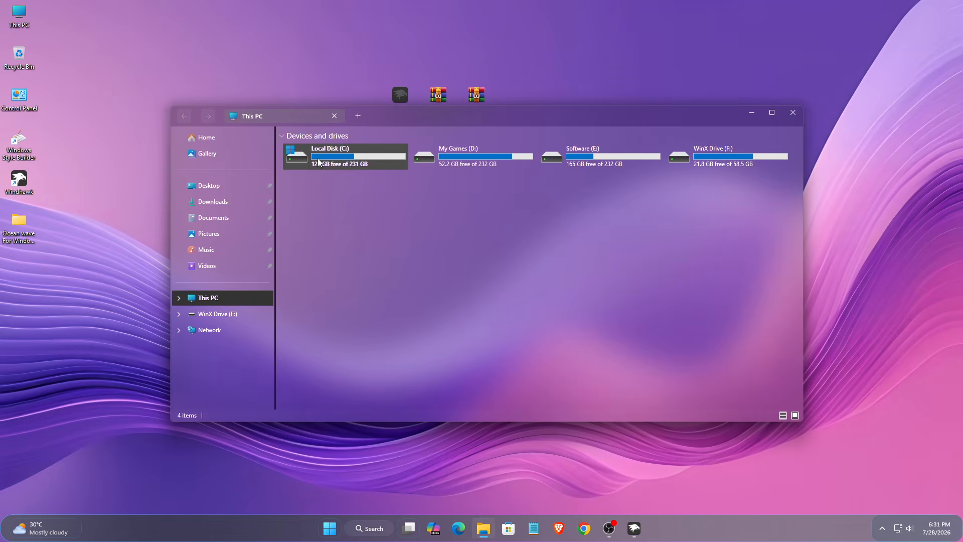
right_click(321, 161)
click(346, 199)
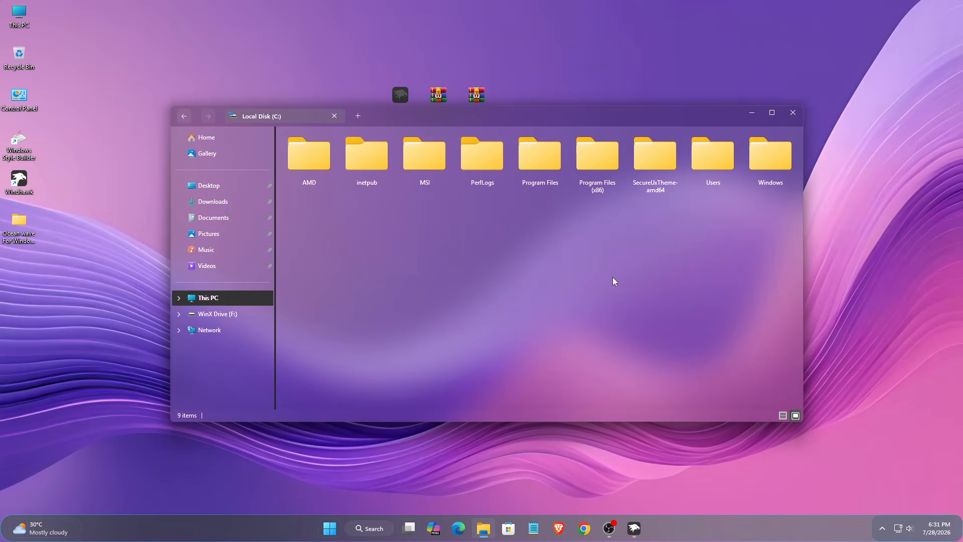
click(654, 184)
right_click(652, 181)
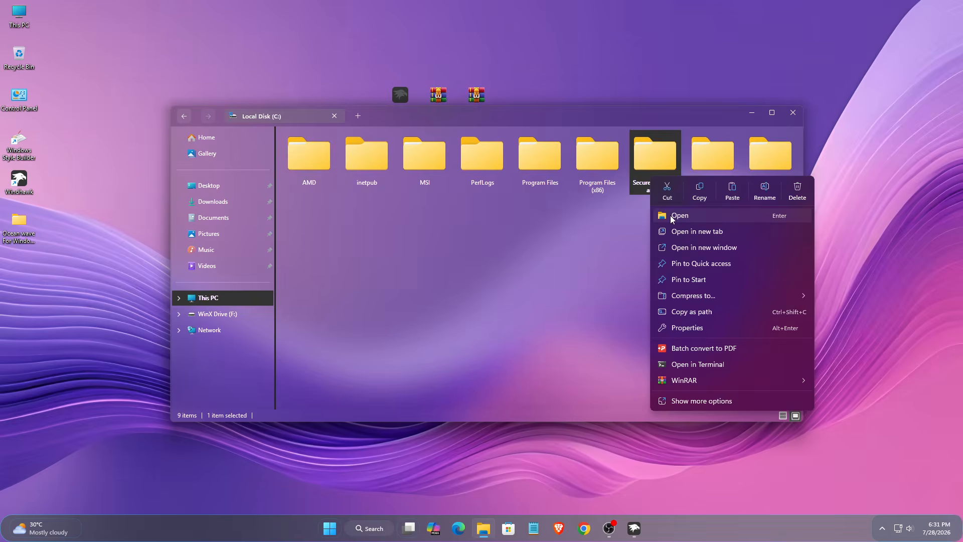
click(672, 217)
click(318, 163)
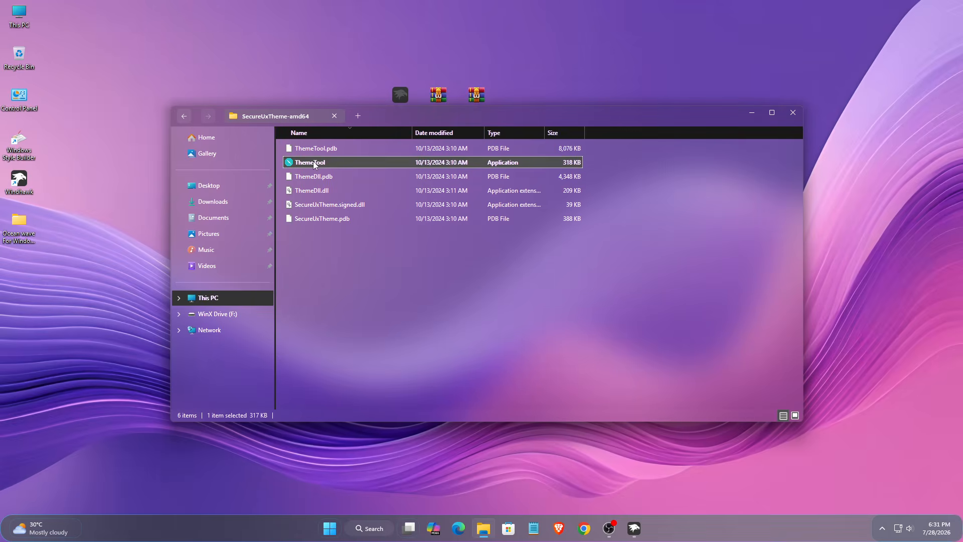
right_click(316, 163)
click(345, 250)
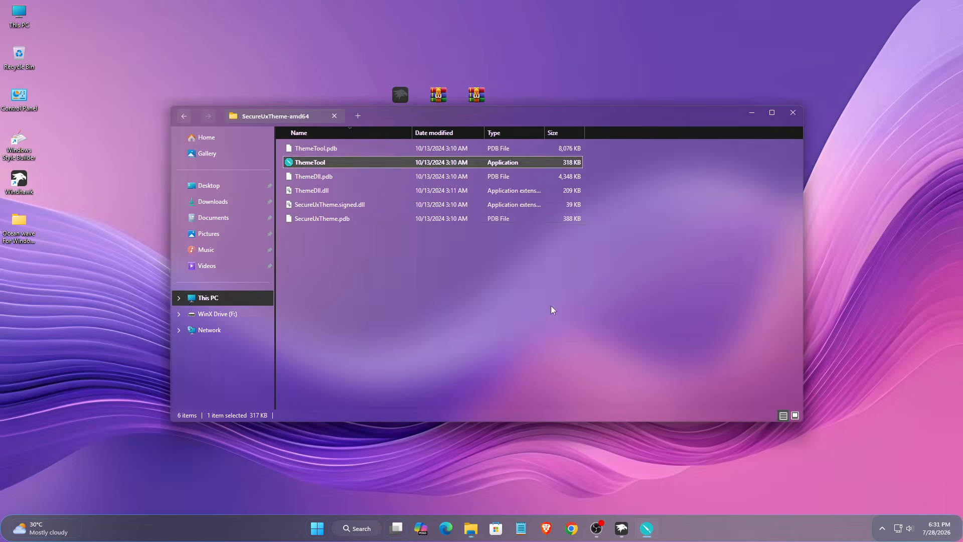
- Patch and apply the Ocean wave theme in ThemeTool, and close the tool and the folder window
scroll(388, 249, down, 2)
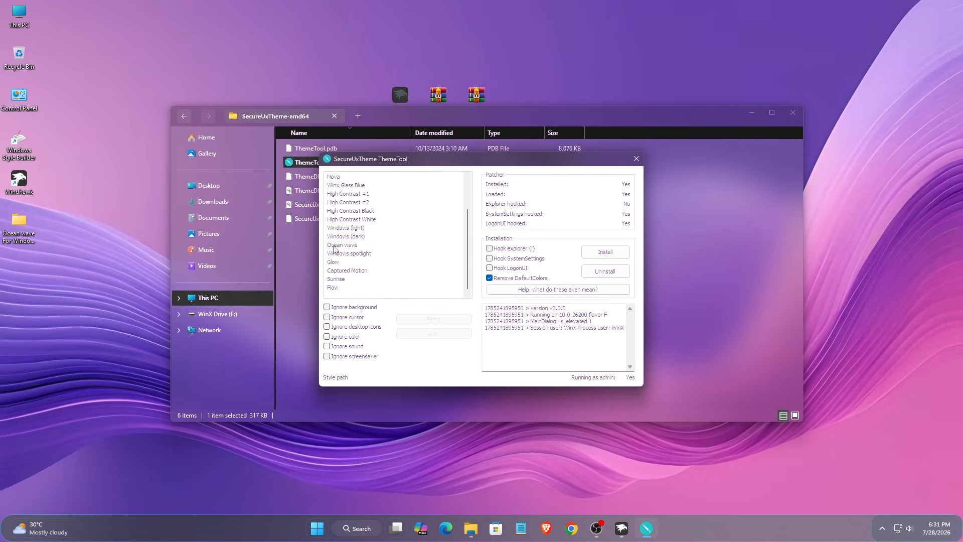
click(334, 246)
click(417, 334)
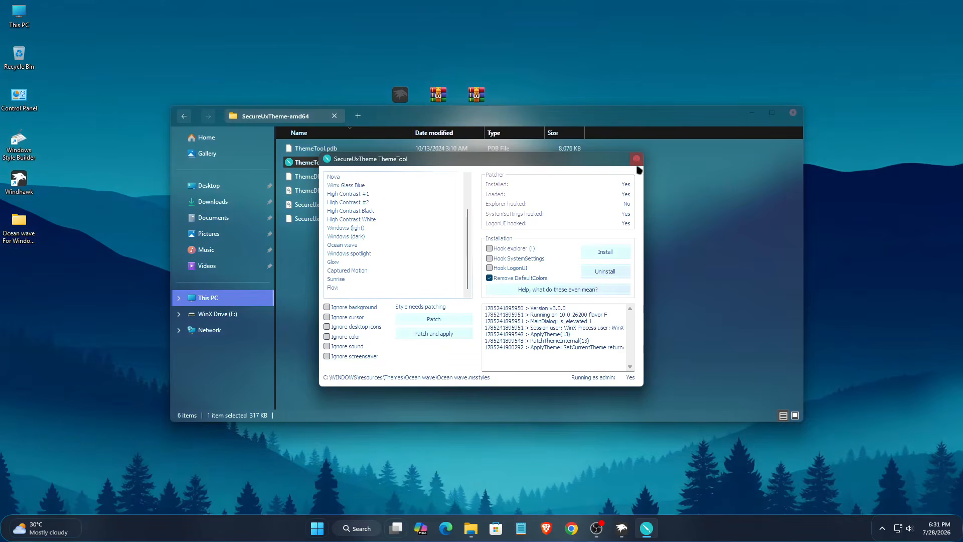
click(636, 158)
click(793, 114)
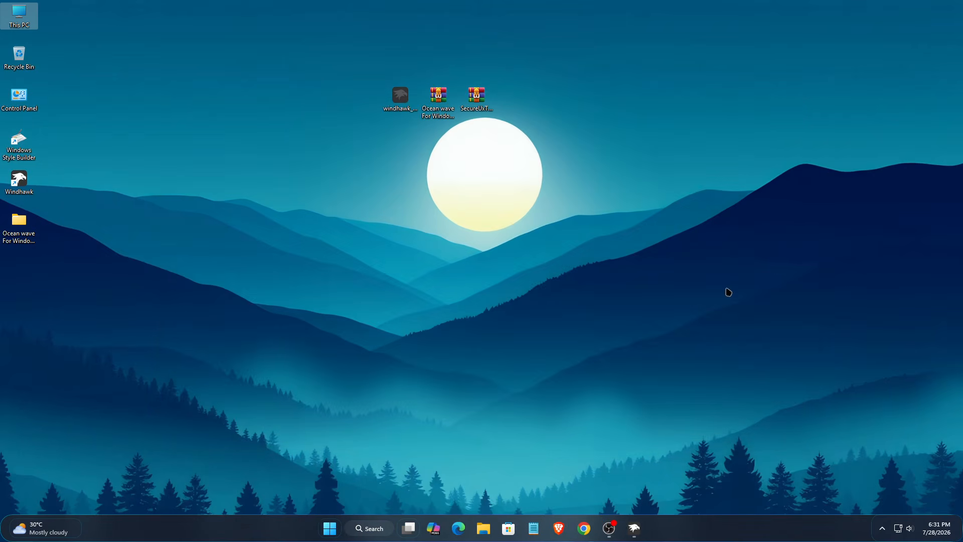
- Open This PC to examine the themed File Explorer window, reposition and resize it slightly, and close it
double_click(19, 15)
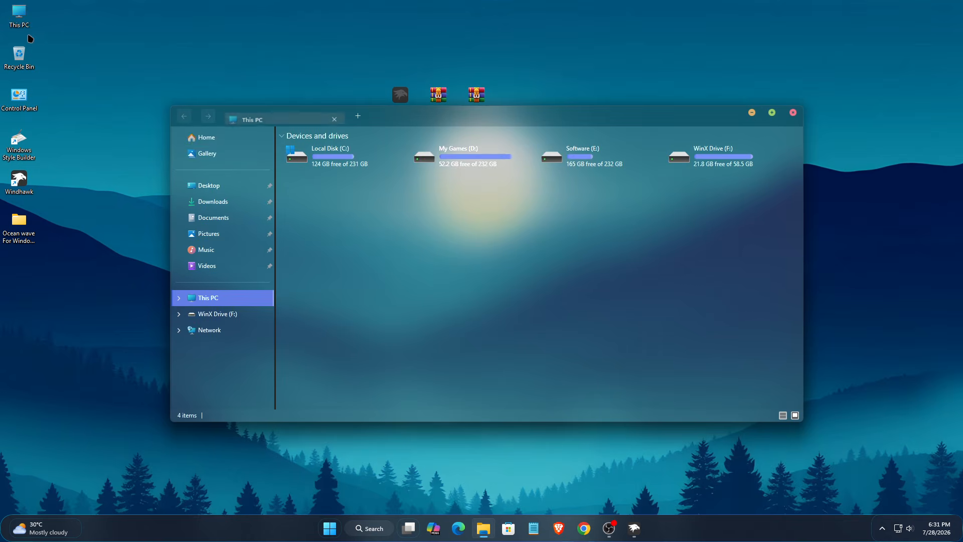
drag(445, 119, 413, 131)
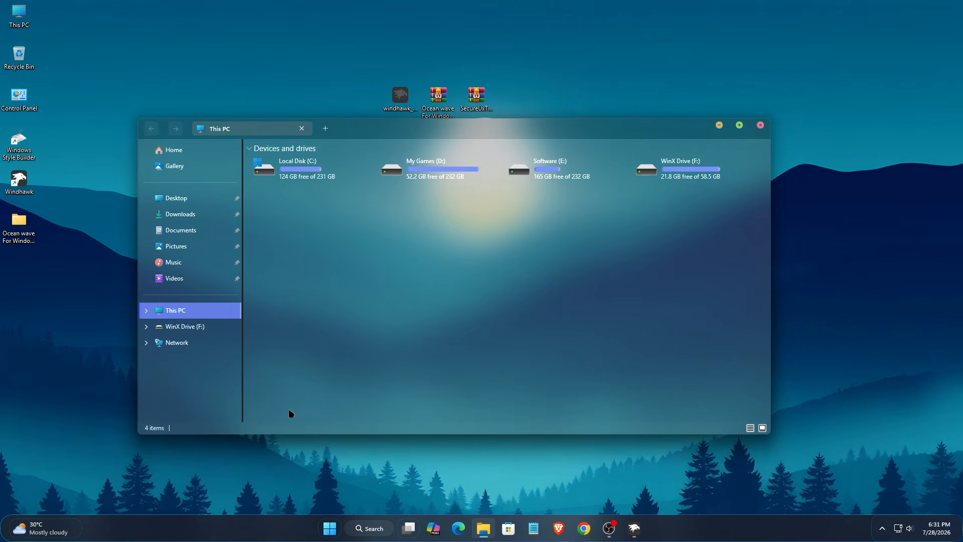
drag(288, 434, 289, 439)
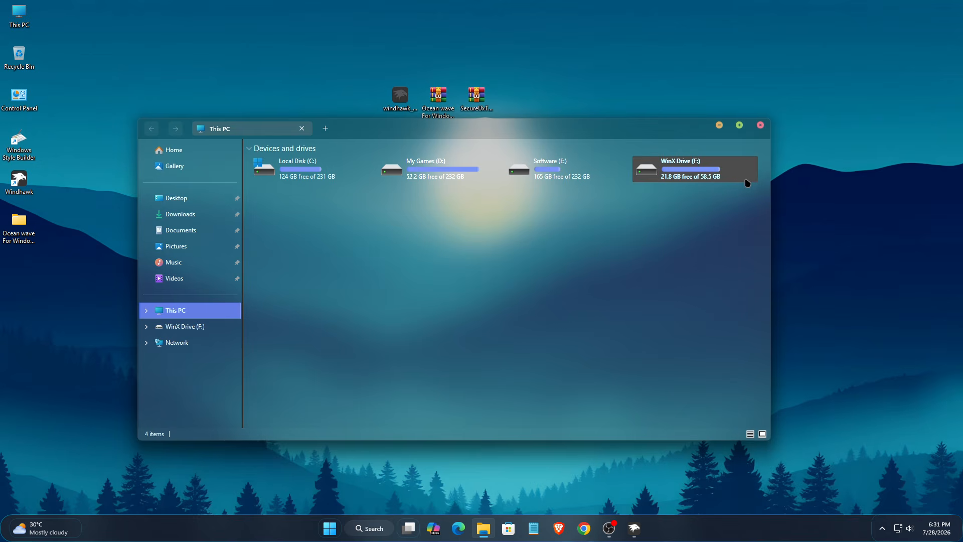
click(761, 127)
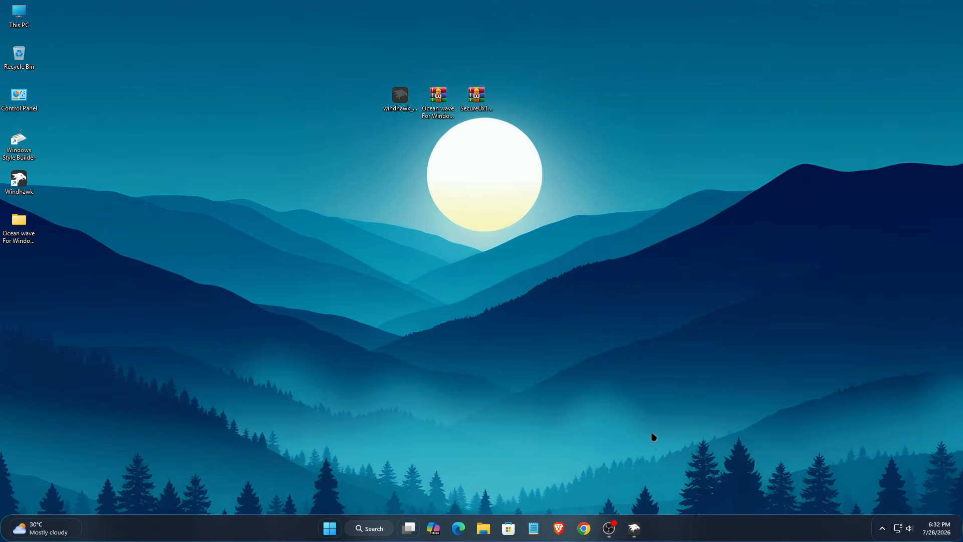
- Switch to Windhawk and search the mod catalogue for "Res"
click(624, 520)
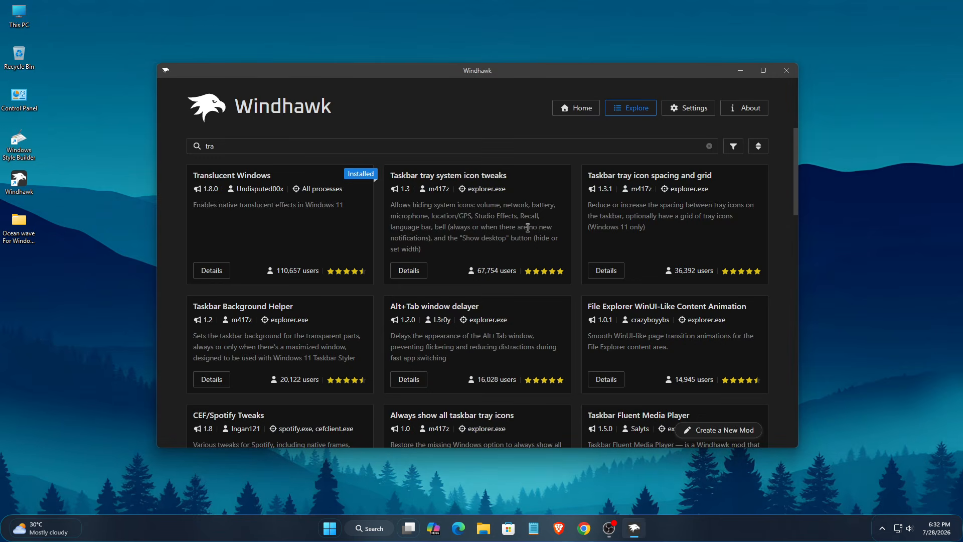
click(577, 109)
click(633, 108)
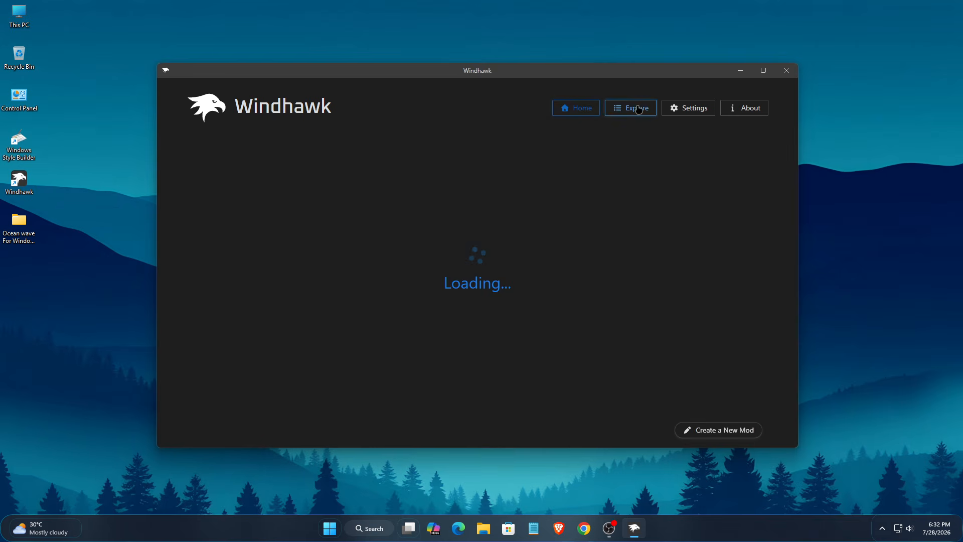
click(357, 146)
text(Res)
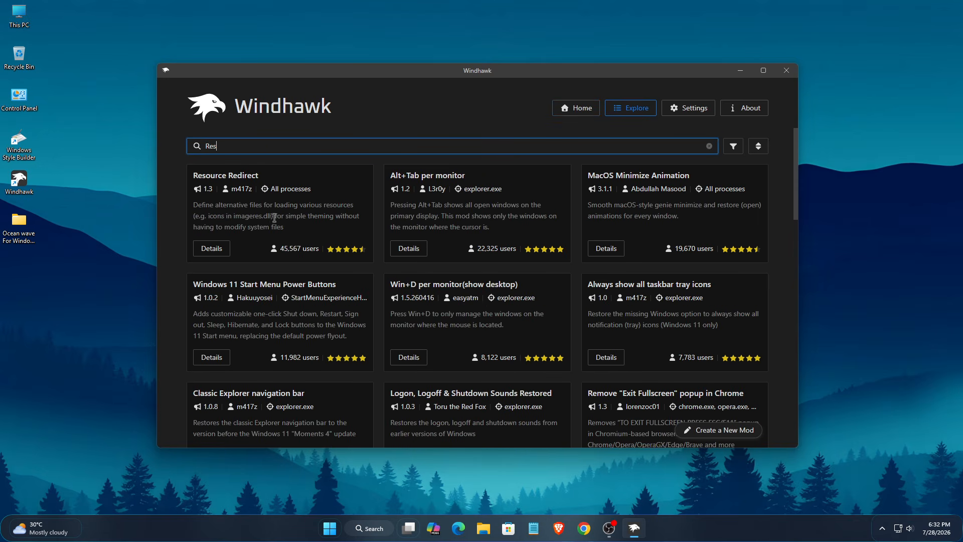
- Install the Resource Redirect mod, accepting the risk, and minimize Windhawk
click(208, 247)
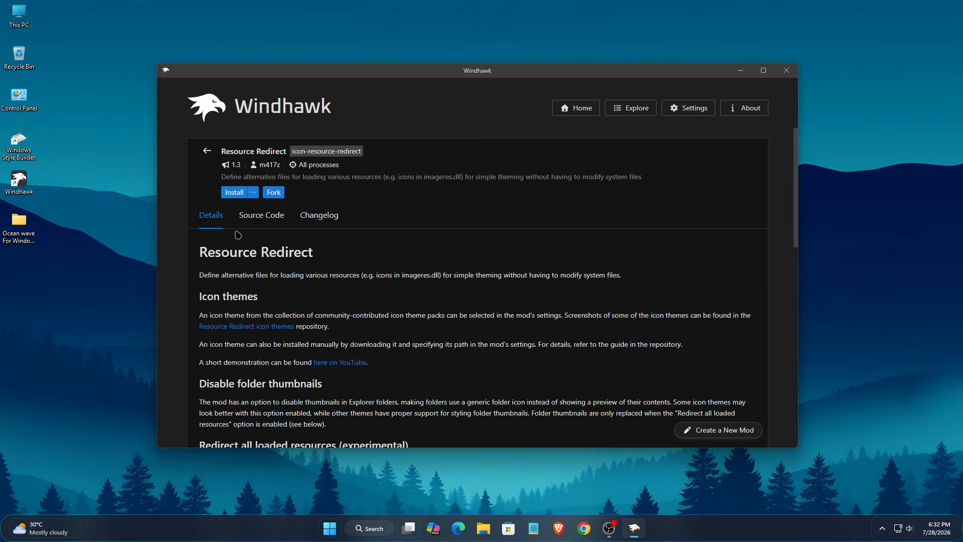
click(227, 199)
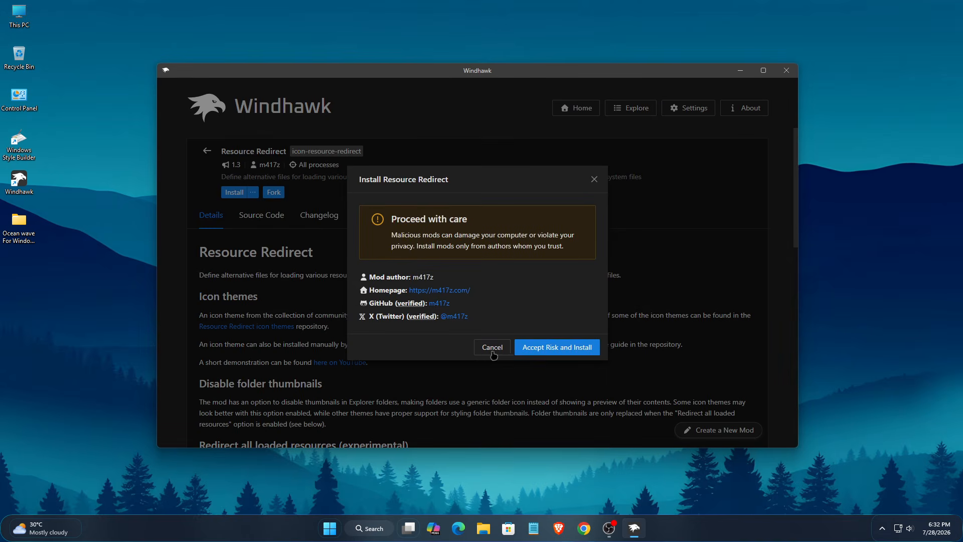
click(536, 349)
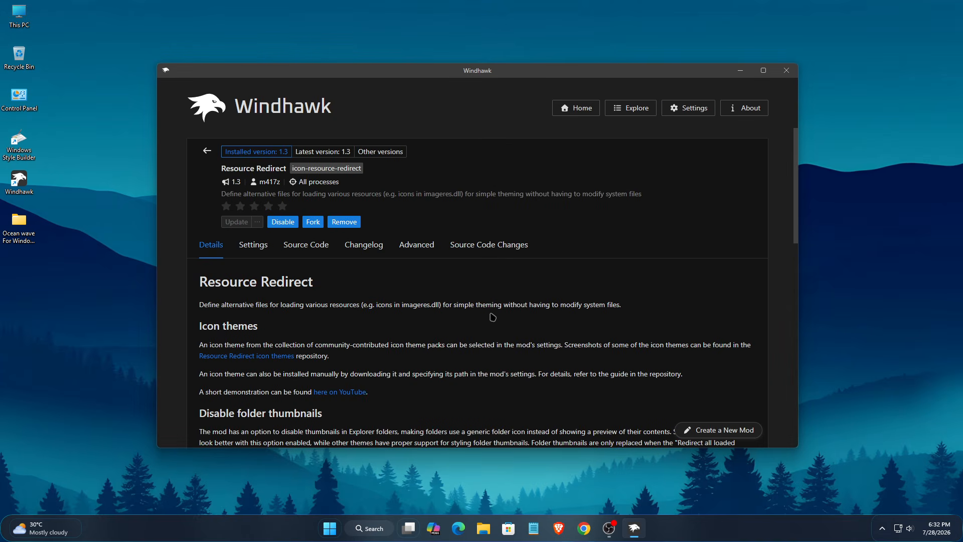
click(739, 70)
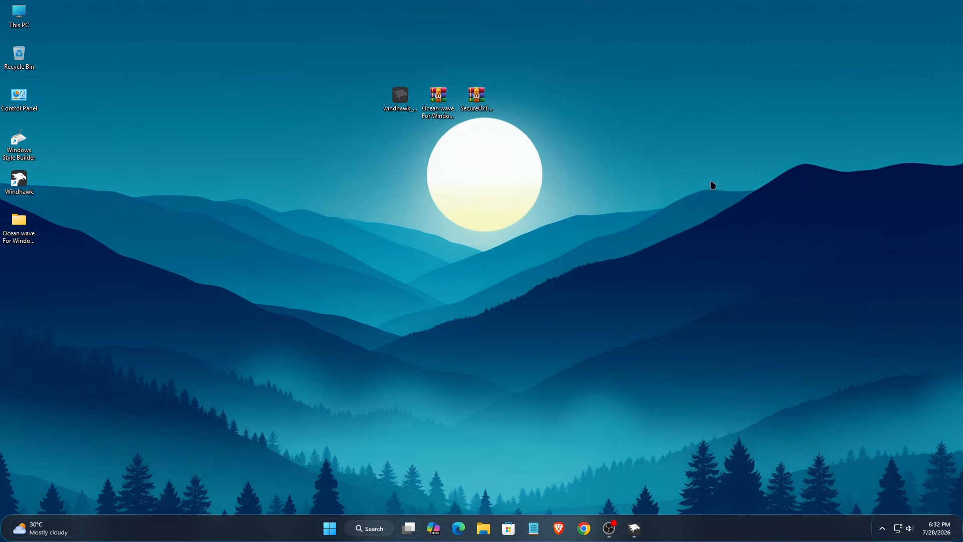
- Copy the Ocean Wave icon pack folder from the Icon Pack subfolder of the desktop's Ocean wave folder
double_click(20, 225)
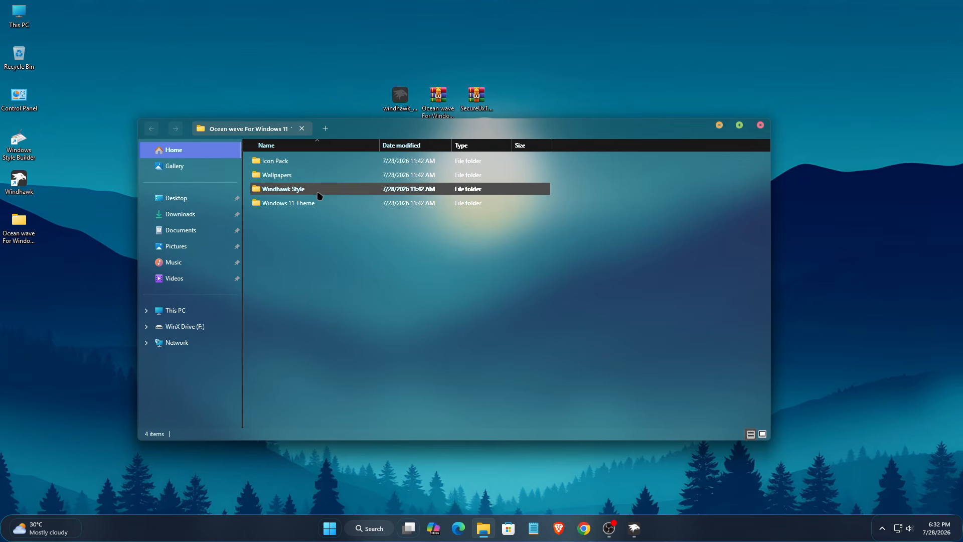
right_click(296, 163)
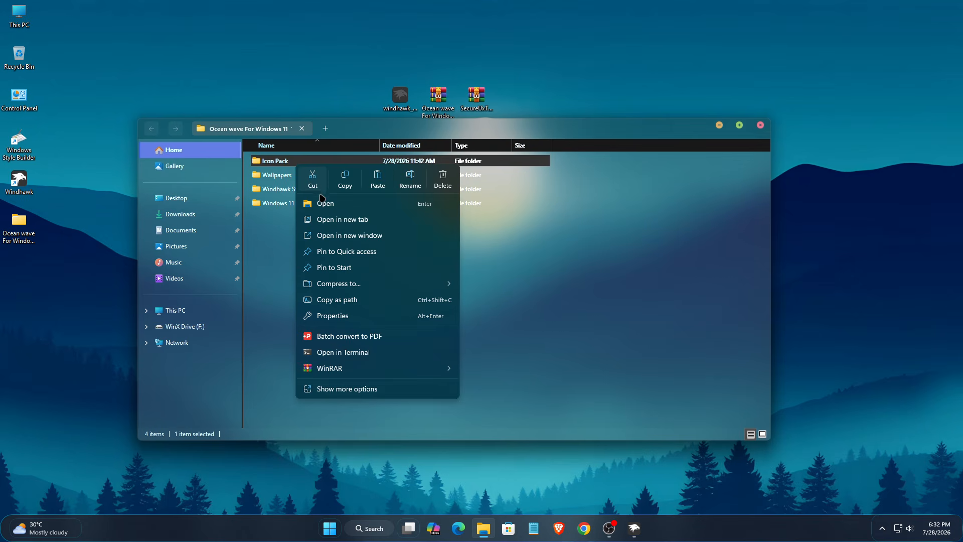
click(318, 203)
right_click(295, 163)
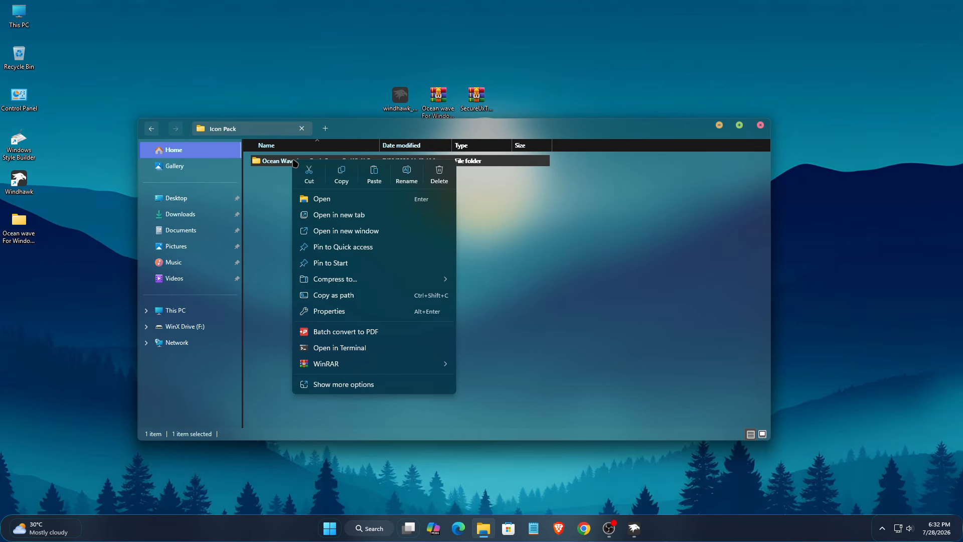
click(346, 180)
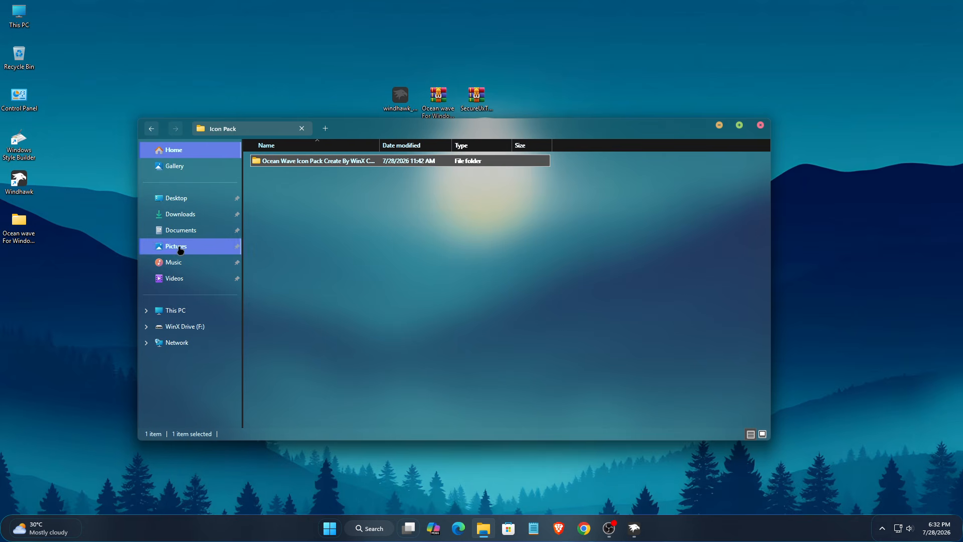
- Create a new folder named "Icon Pack" in Documents
click(179, 230)
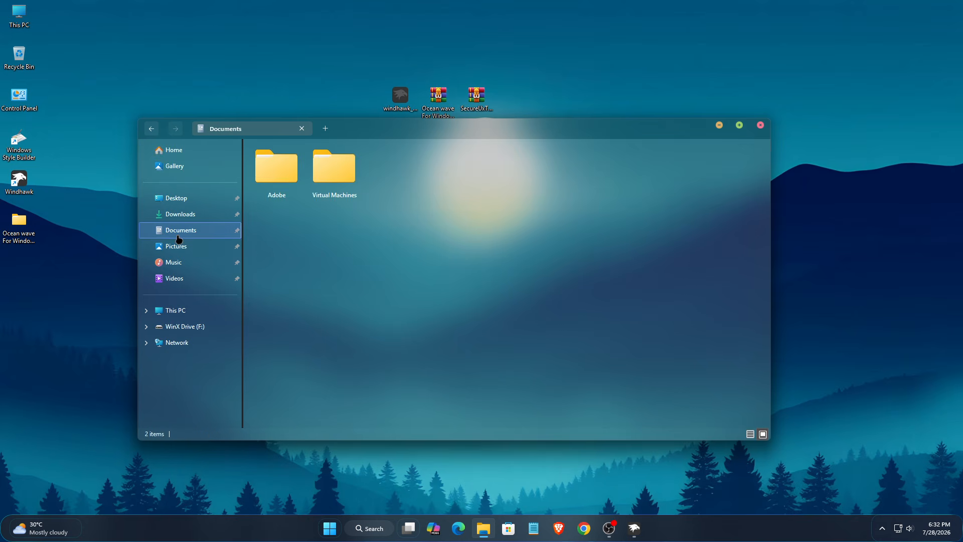
right_click(271, 284)
mouse_move(319, 374)
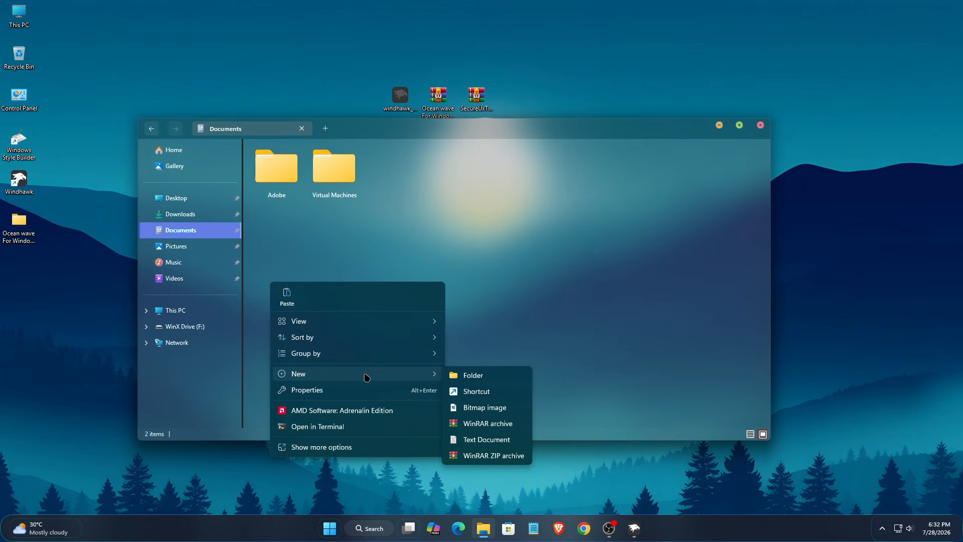
click(457, 372)
text(Icon)
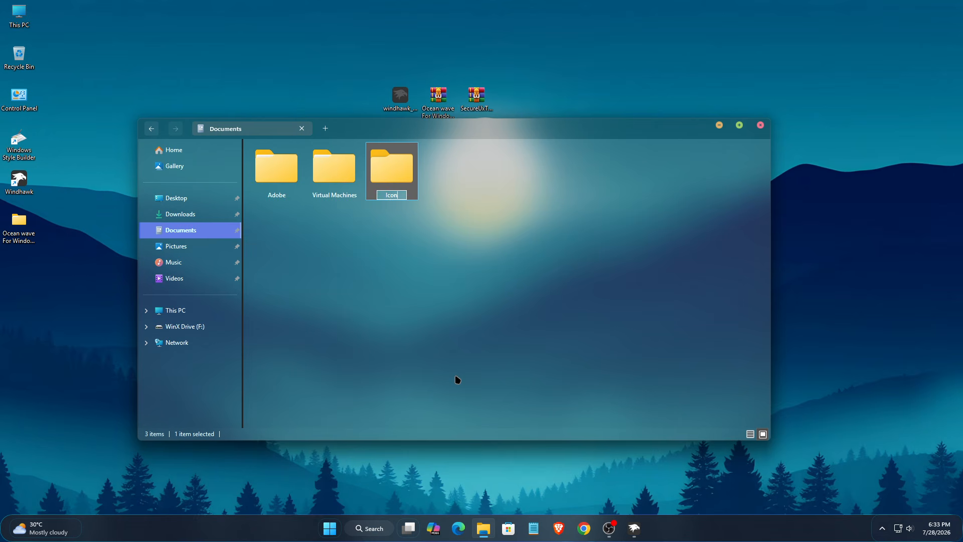
text( Pack)
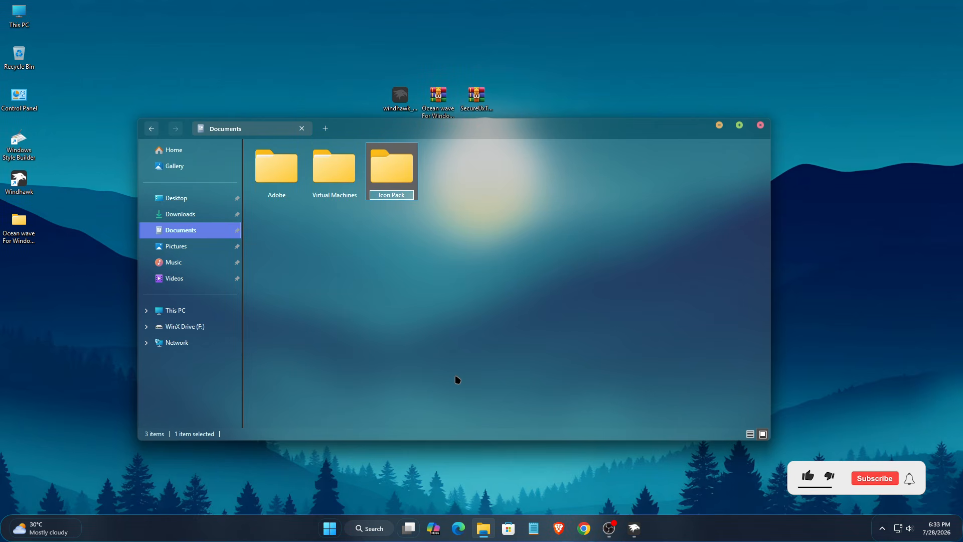
key(Return)
click(444, 332)
- Paste the copied Ocean Wave icon pack folder into the Icon Pack folder in Documents
click(392, 195)
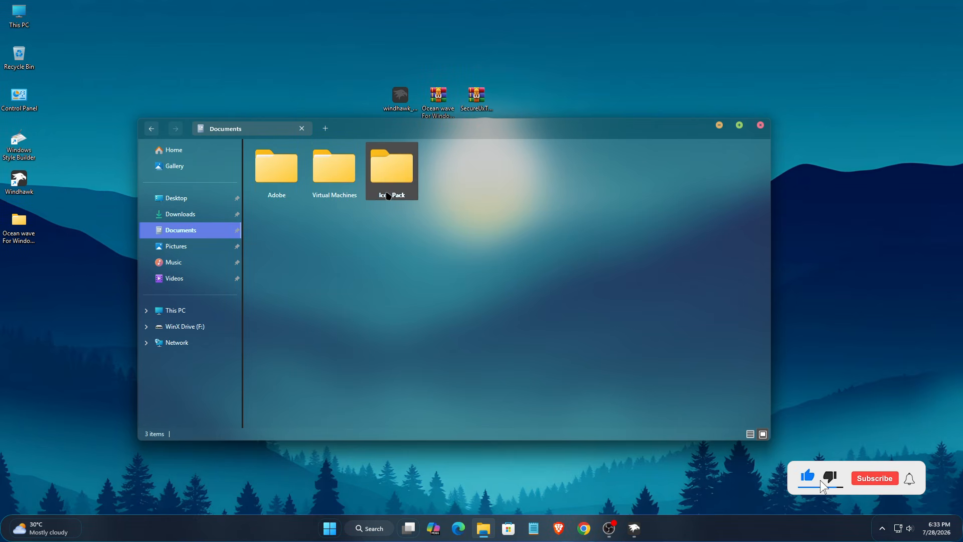
right_click(389, 195)
click(441, 231)
right_click(453, 221)
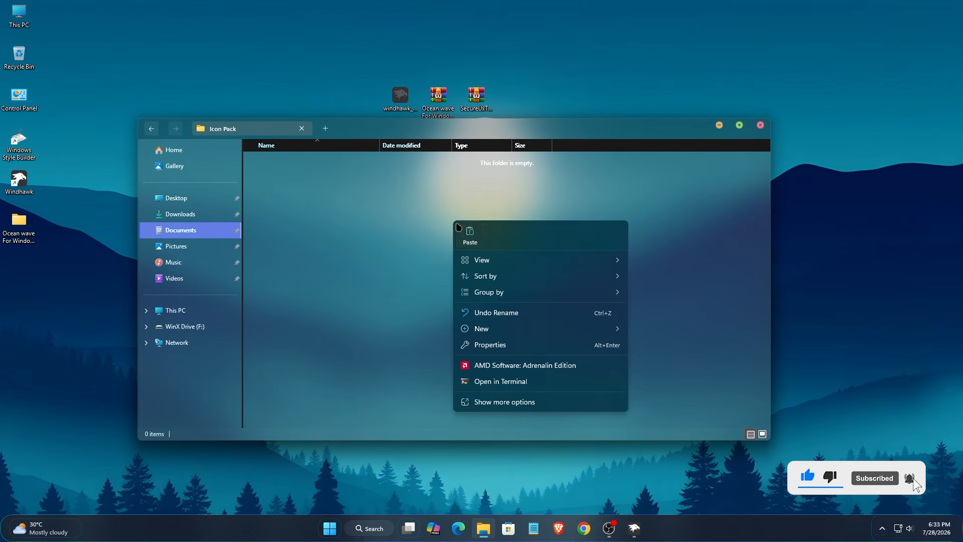
click(470, 235)
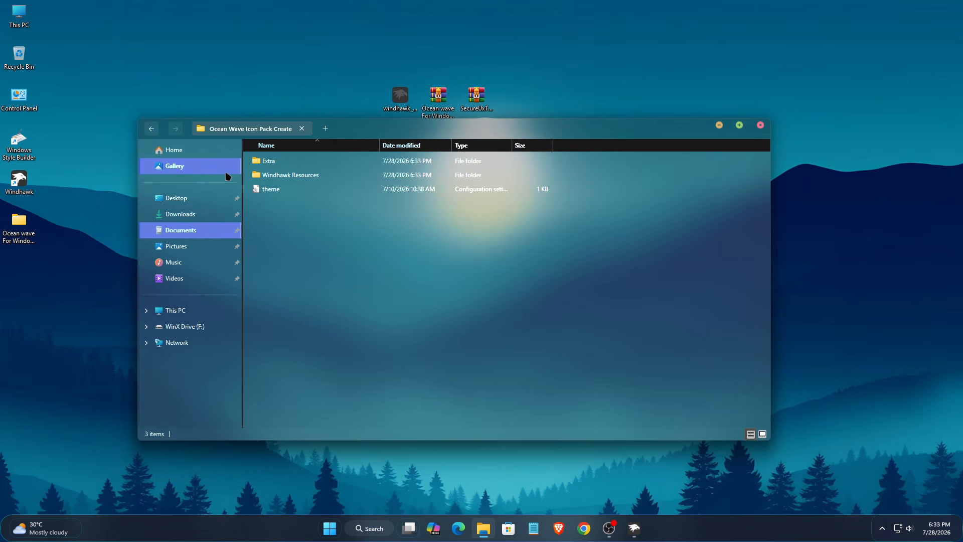
- Return to the Icon Pack folder, copy the path of the pasted Ocean Wave icon pack folder, and close the window
click(152, 130)
right_click(278, 161)
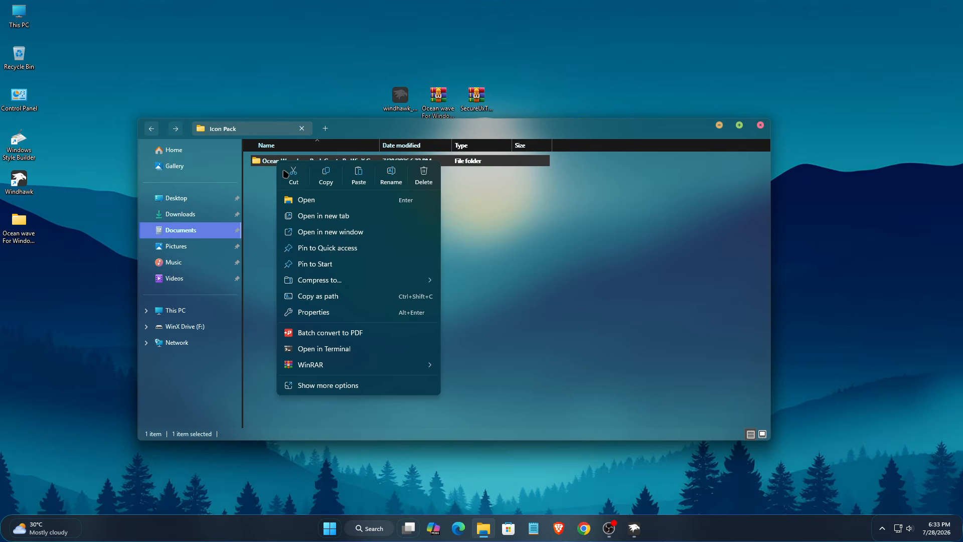
click(349, 299)
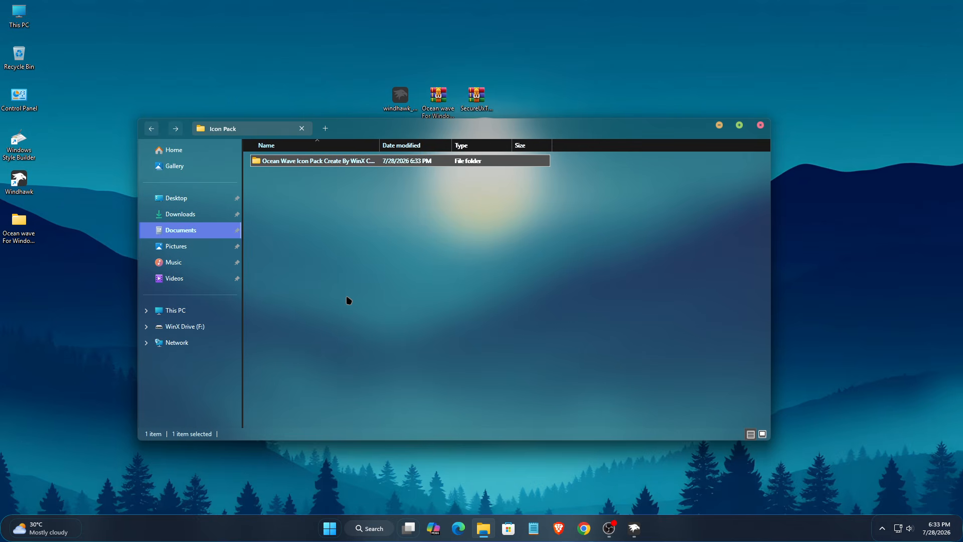
click(759, 124)
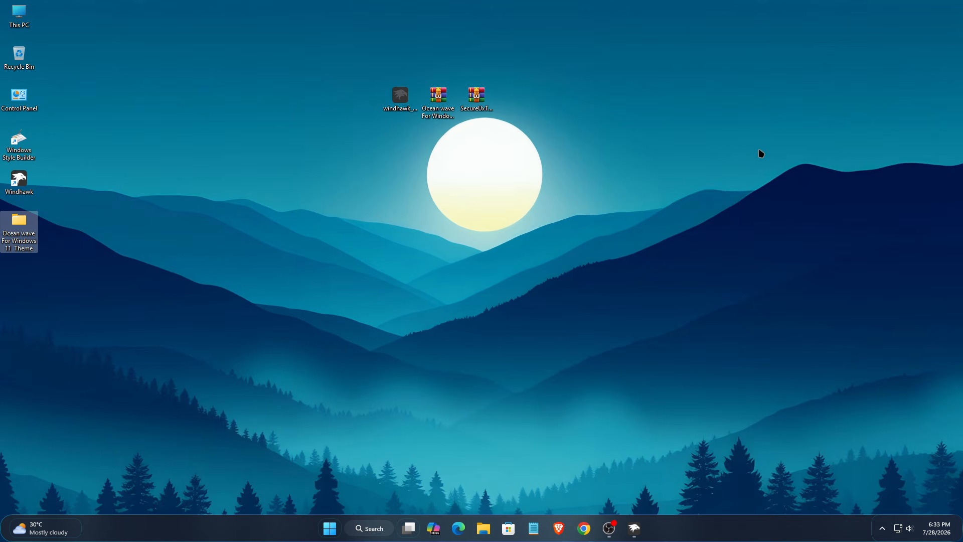
- Set the copied icon pack path, without quotation marks, as the theme path in Windhawk's Resource Redirect settings, save the settings, and minimize Windhawk
click(634, 528)
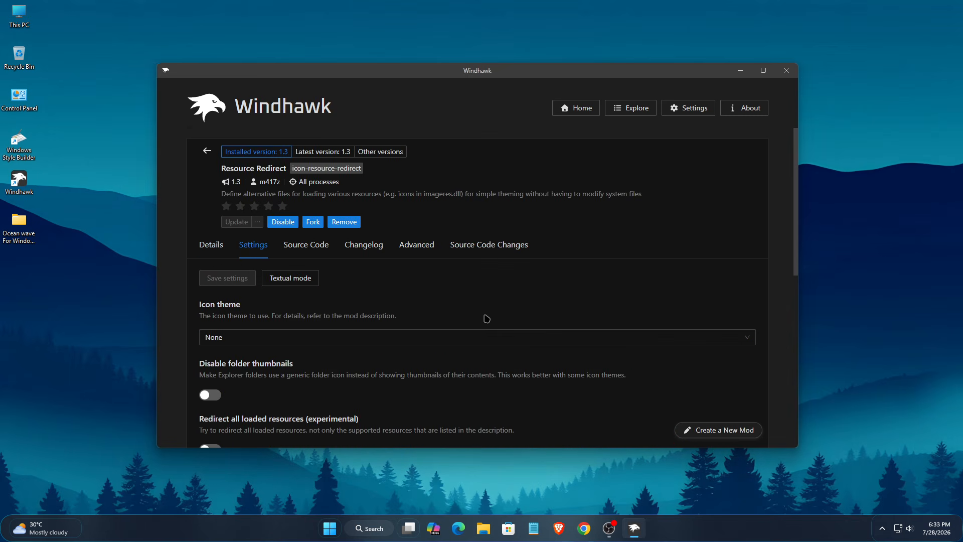
scroll(486, 318, down, 3)
right_click(335, 359)
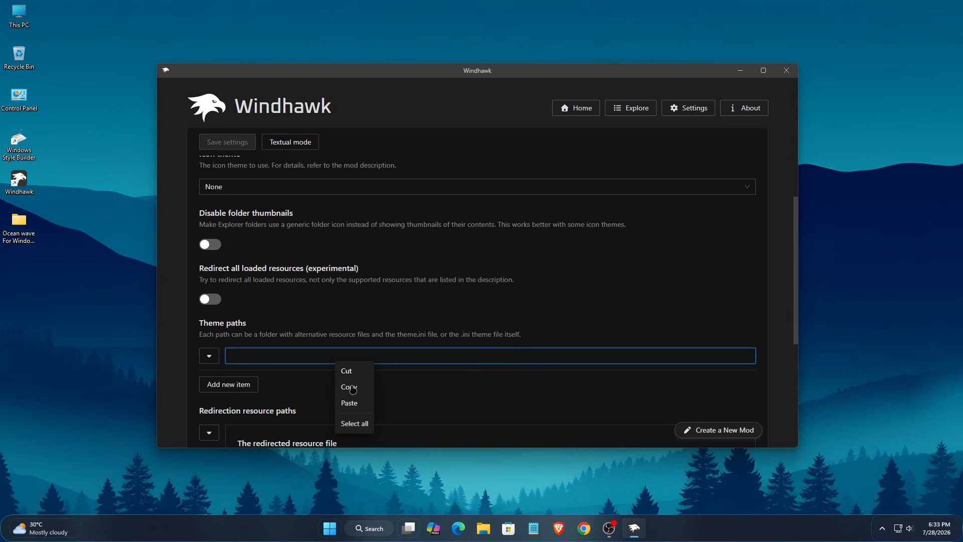
click(349, 403)
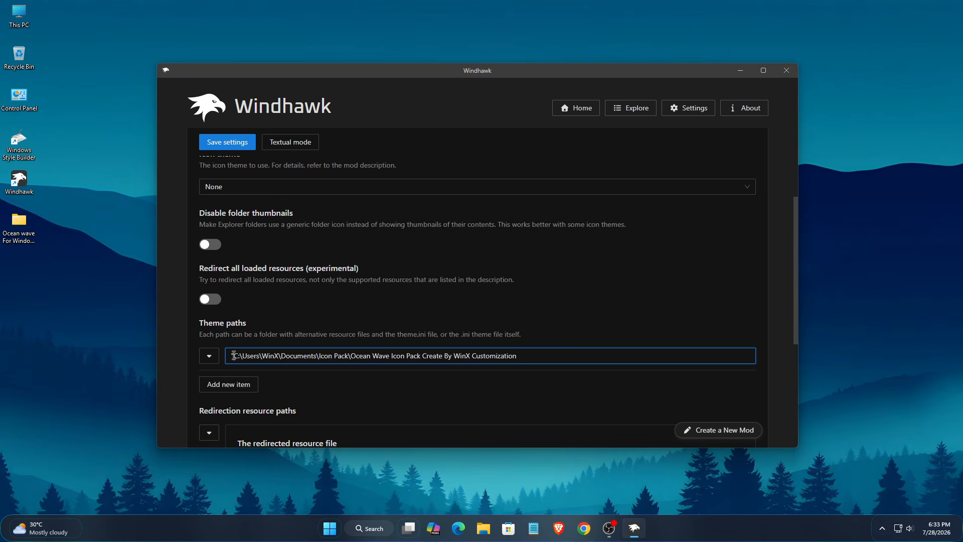
key(BackSpace)
click(233, 145)
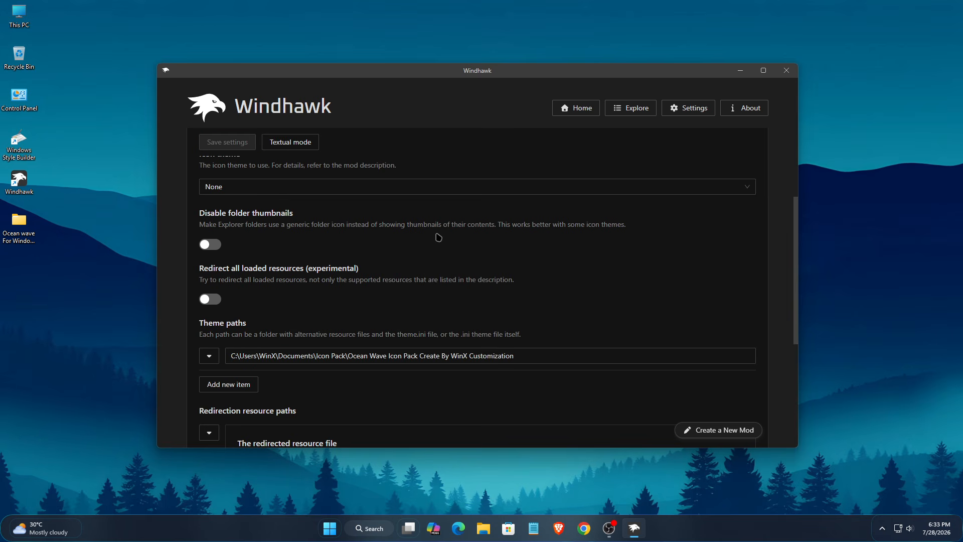
click(740, 70)
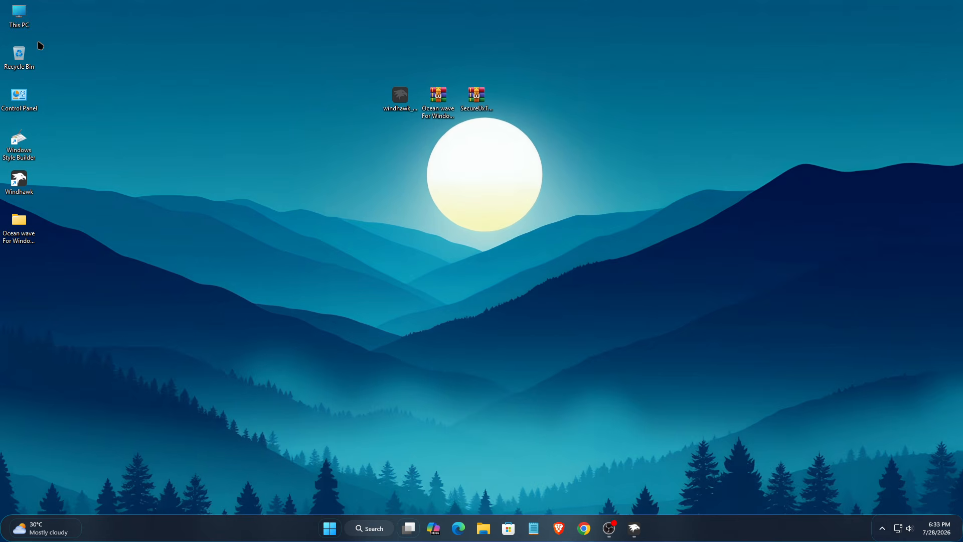
- Open This PC and Local Disk (C:) to examine the drive and folder icons, and close the window
right_click(30, 20)
click(70, 56)
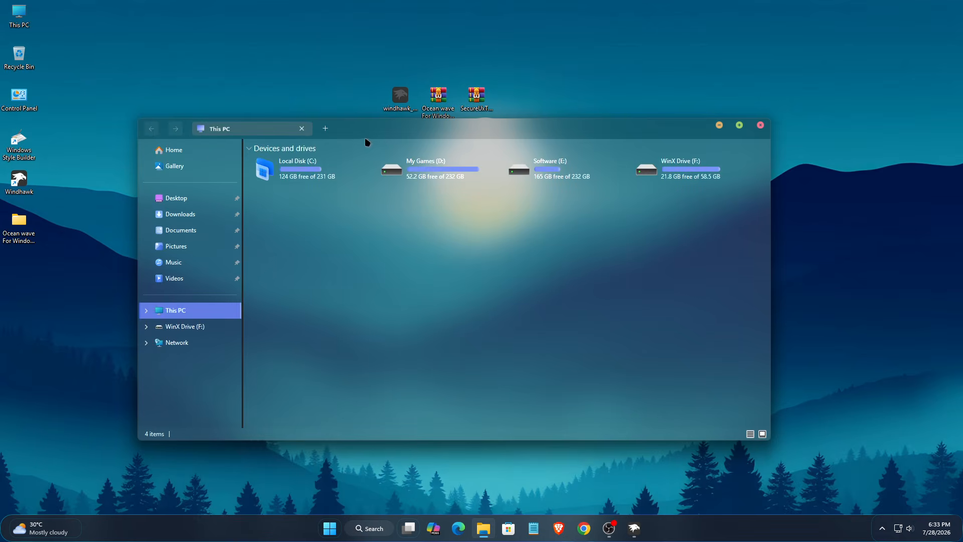
mouse_move(435, 127)
mouse_down()
mouse_move(458, 189)
mouse_move(437, 116)
mouse_up()
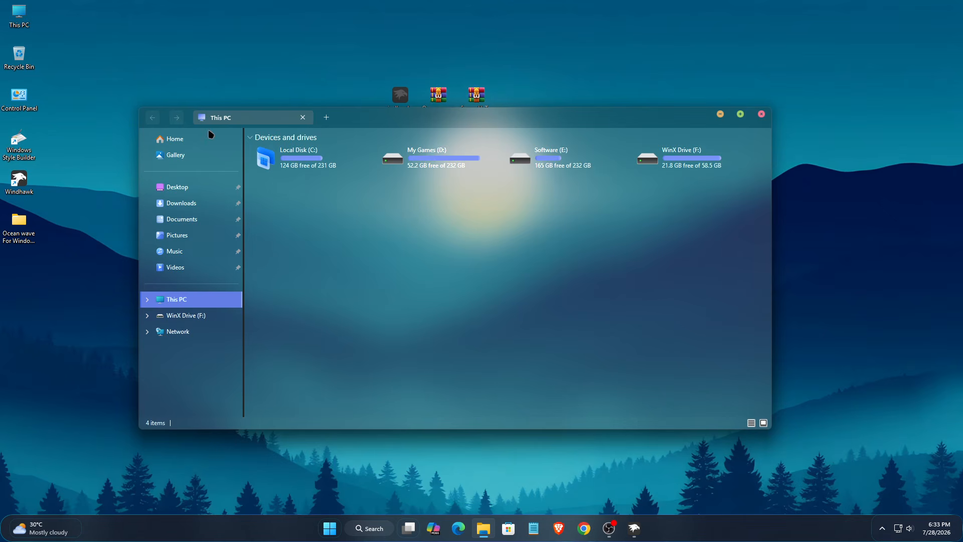
right_click(288, 166)
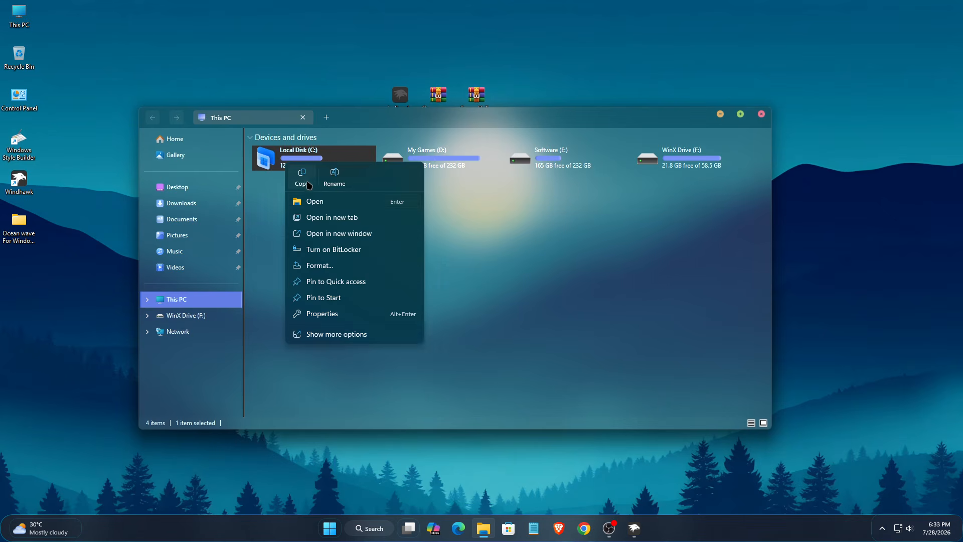
click(321, 199)
mouse_move(491, 133)
mouse_down()
mouse_move(528, 123)
mouse_move(498, 143)
mouse_up()
drag(251, 227, 779, 144)
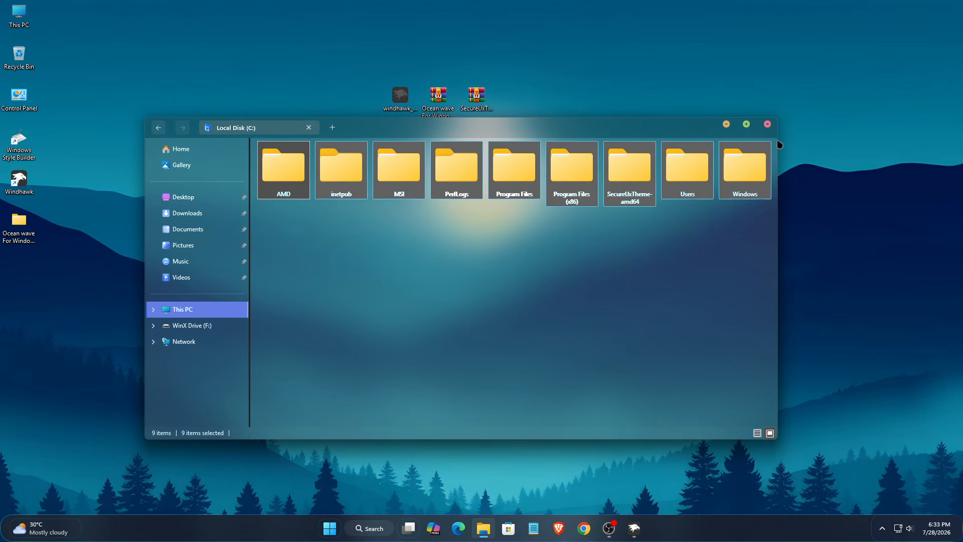
click(767, 124)
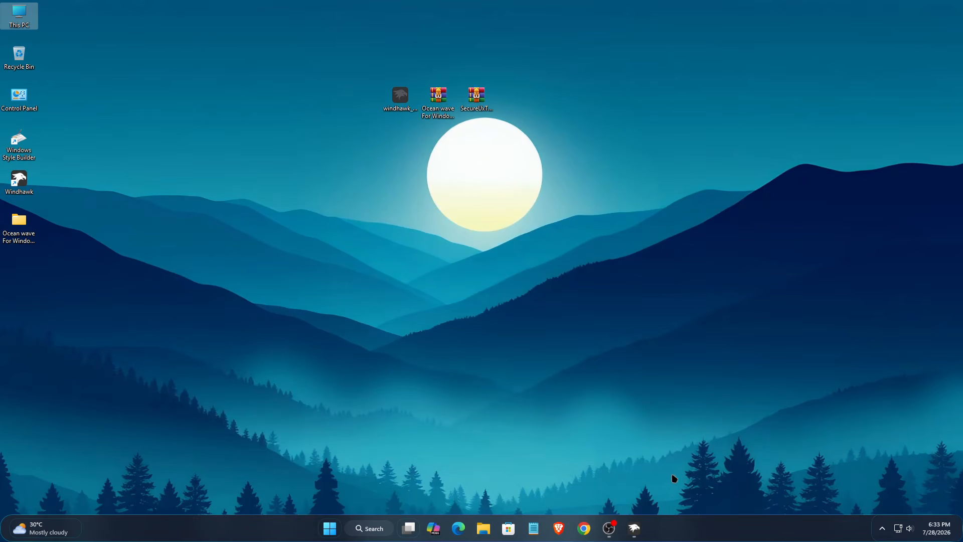
- Enable Disable folder thumbnails in Windhawk's Resource Redirect settings, save the settings, agree to clear the icon cache, and close Windhawk
click(635, 527)
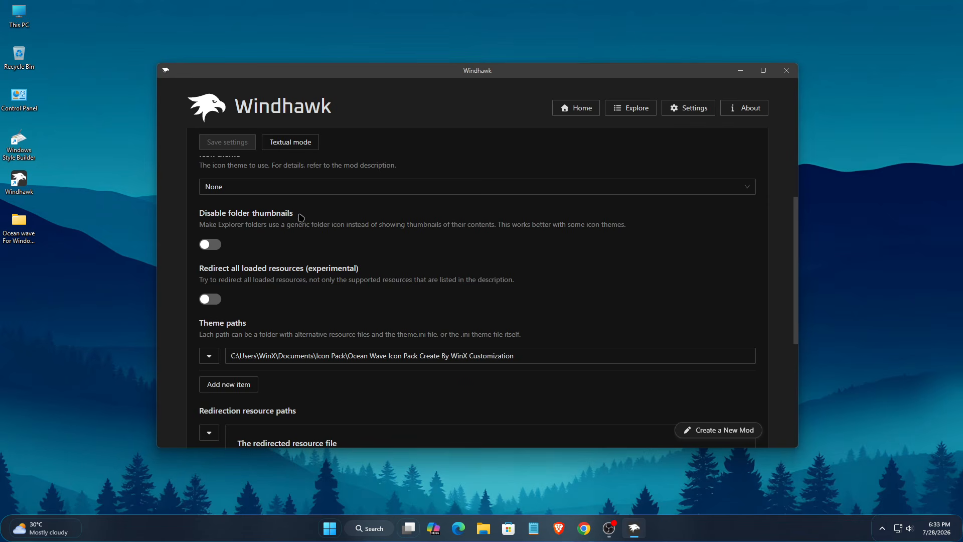
drag(295, 213, 214, 210)
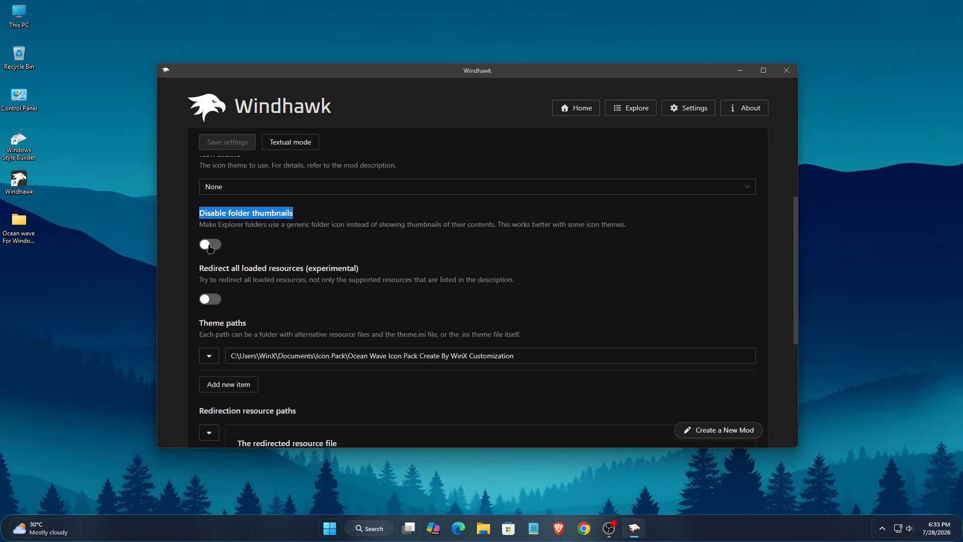
click(211, 246)
click(217, 149)
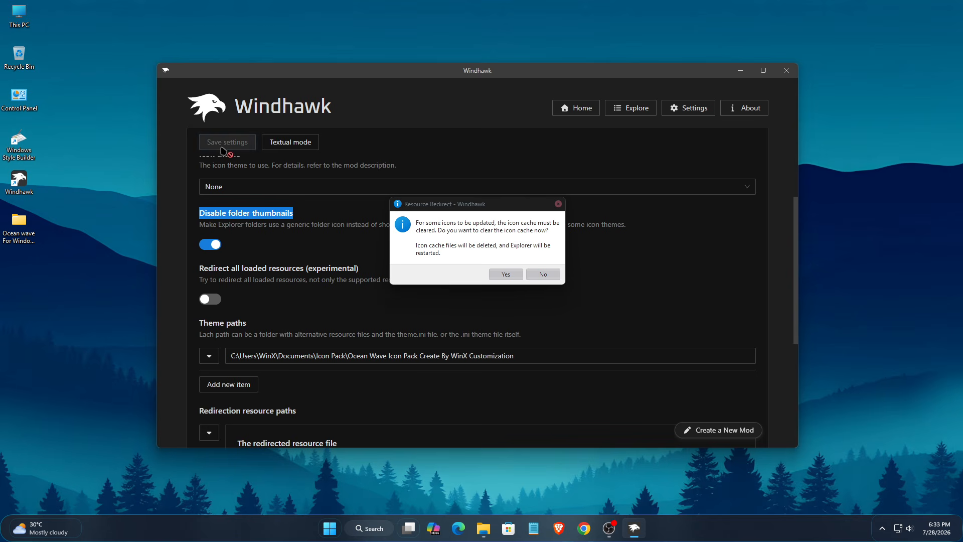
click(499, 274)
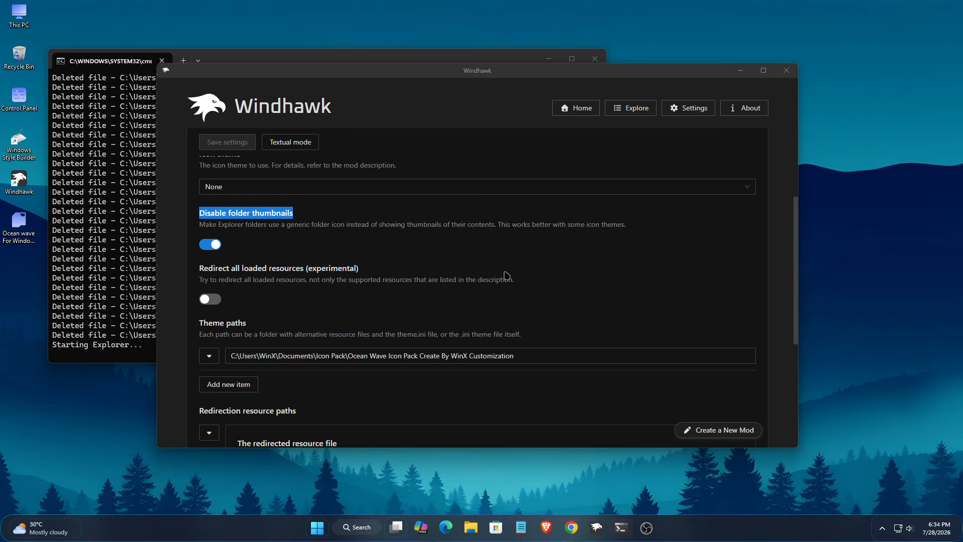
click(787, 70)
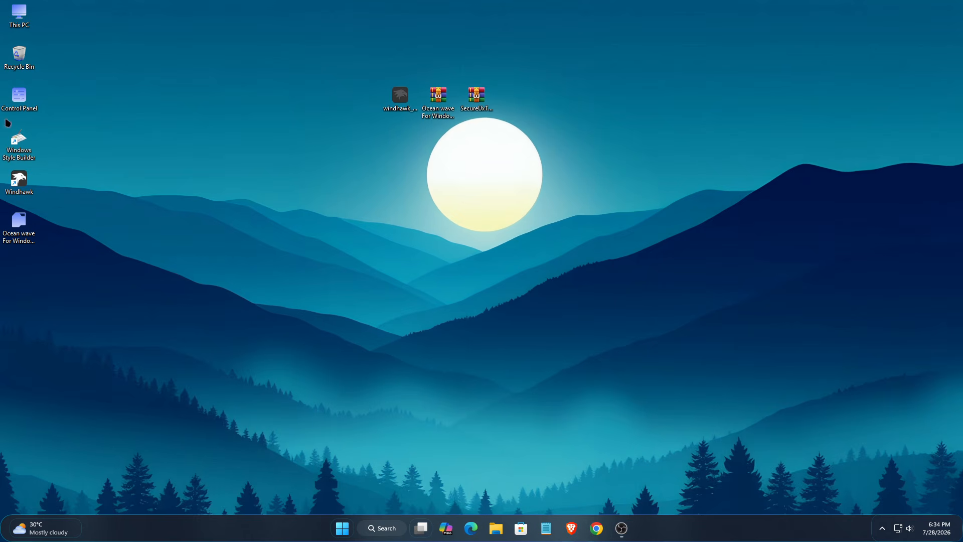
- Open This PC and Local Disk (C:) to examine the redirected drive and folder icons, and close the window
right_click(28, 13)
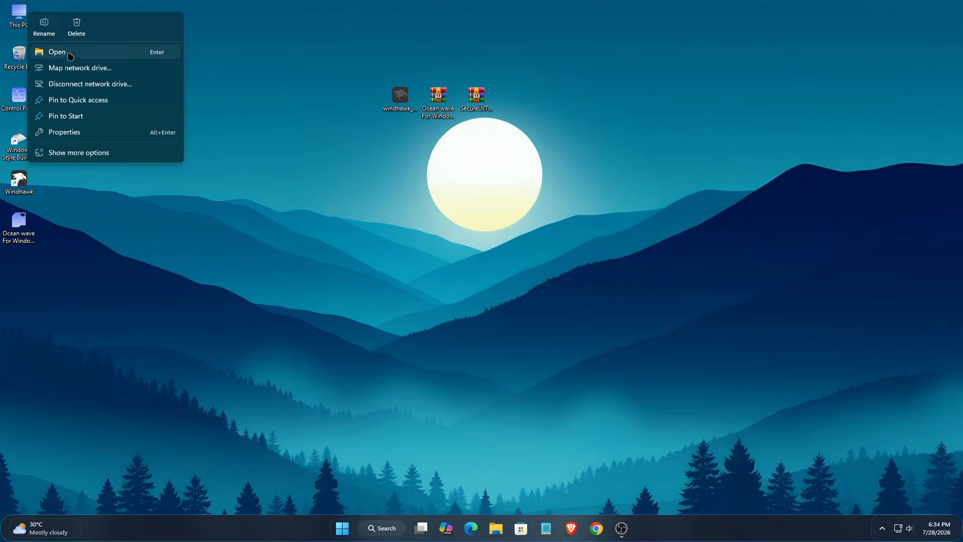
click(69, 56)
mouse_move(369, 129)
mouse_down()
mouse_move(421, 159)
mouse_move(365, 114)
mouse_up()
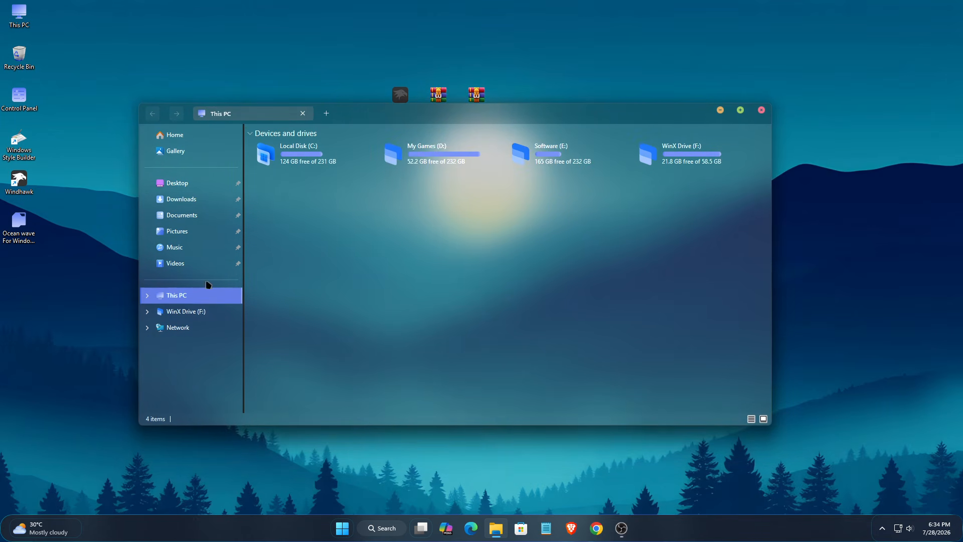
double_click(300, 153)
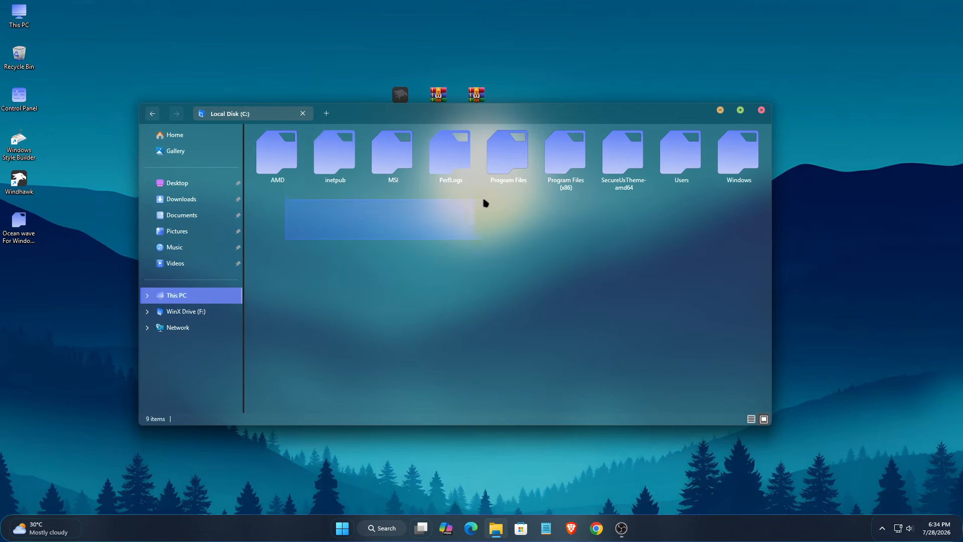
drag(485, 202, 762, 197)
click(761, 109)
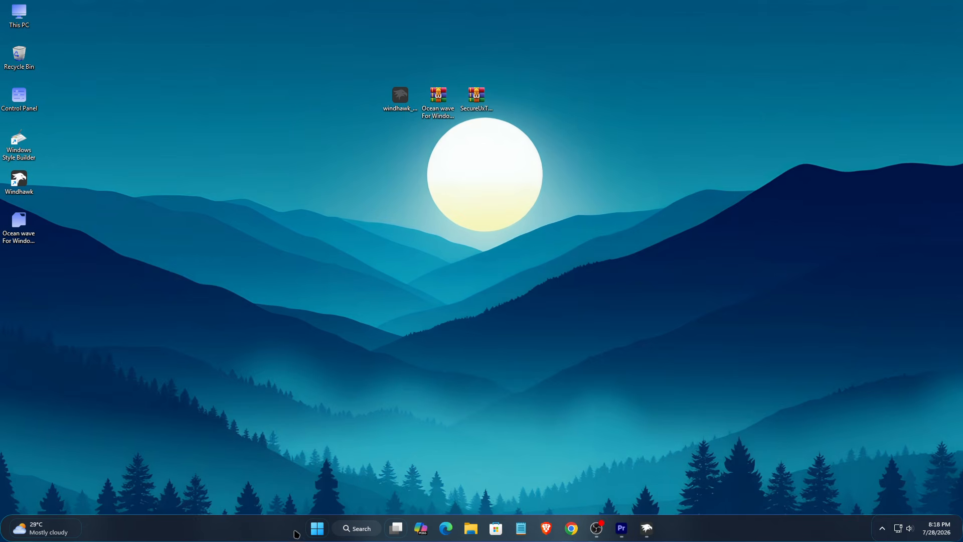
- Search Task Manager's processes for "Windhaw", expand the Windhawk group to examine its memory usage, and close Task Manager
right_click(296, 534)
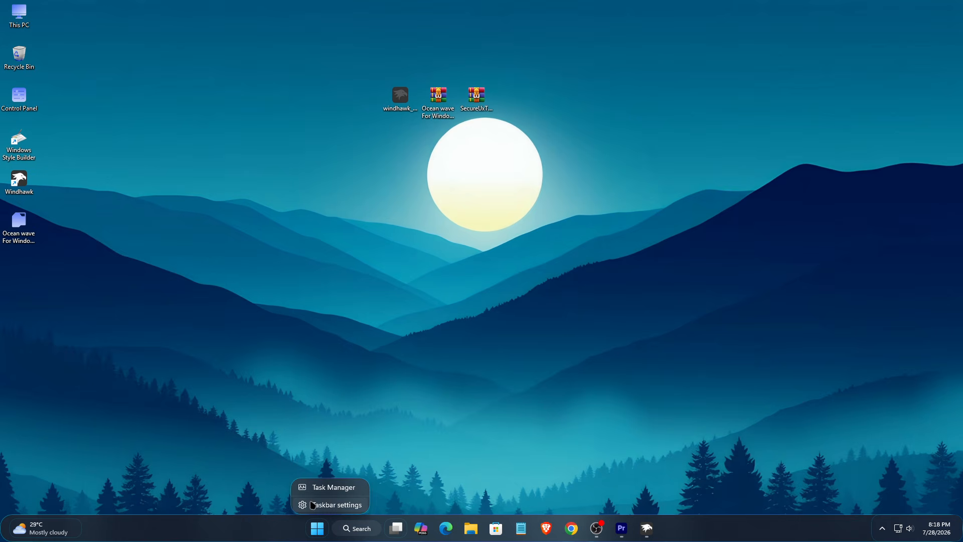
click(315, 489)
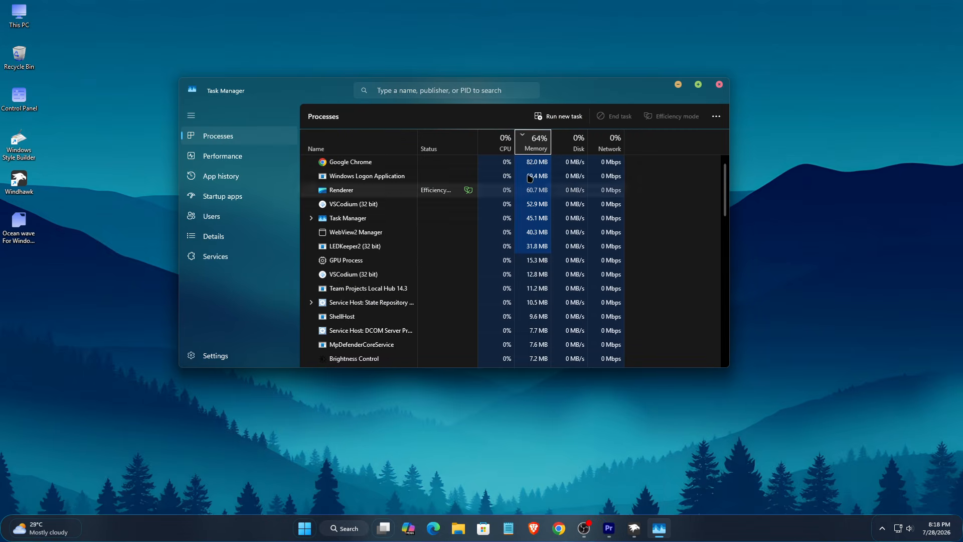
click(500, 96)
text(Windha)
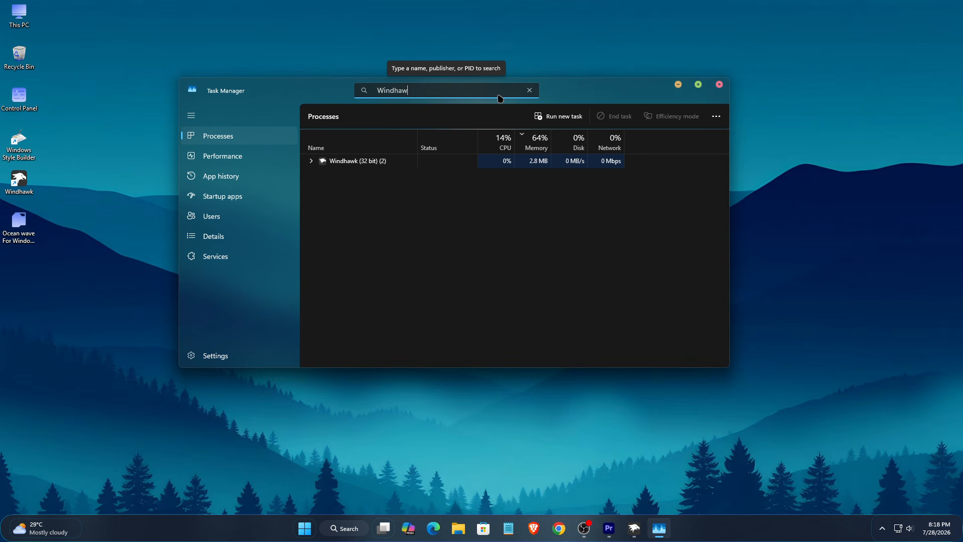
text(w)
click(311, 161)
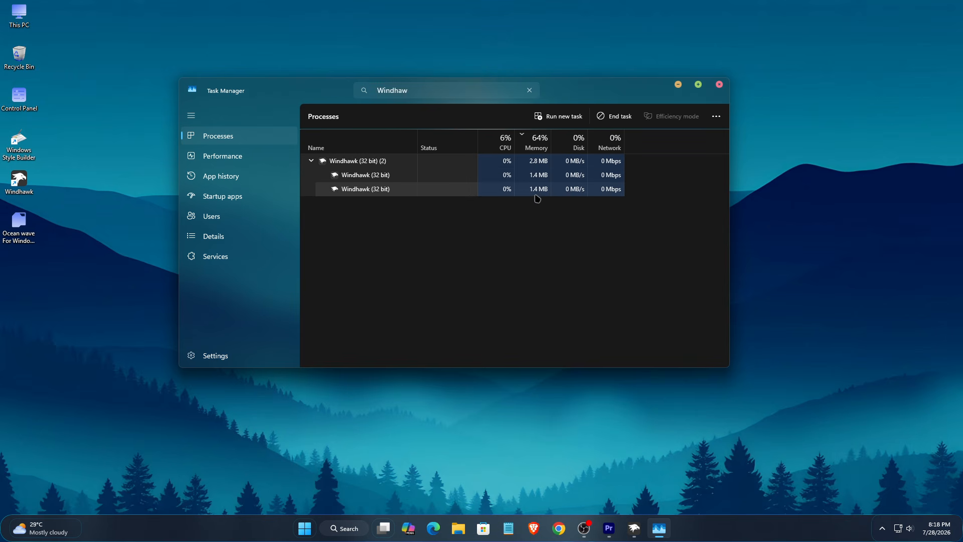
click(719, 84)
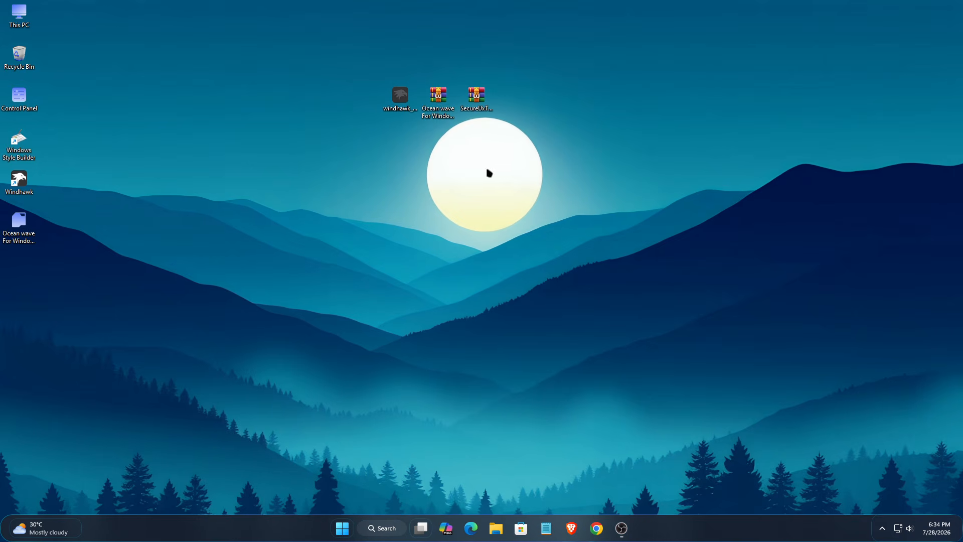
- Hide all desktop icons so that only the wallpaper and taskbar remain
right_click(483, 171)
mouse_move(504, 178)
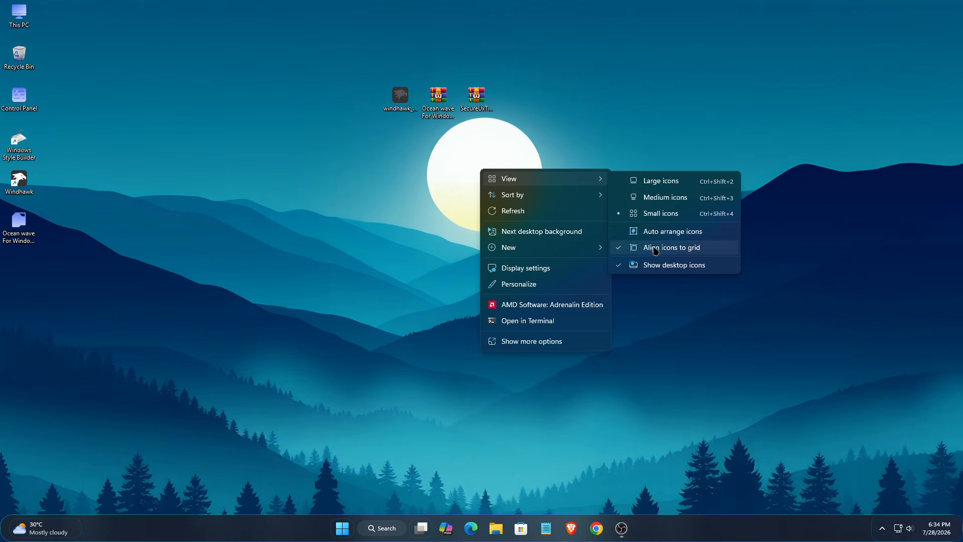
click(658, 266)
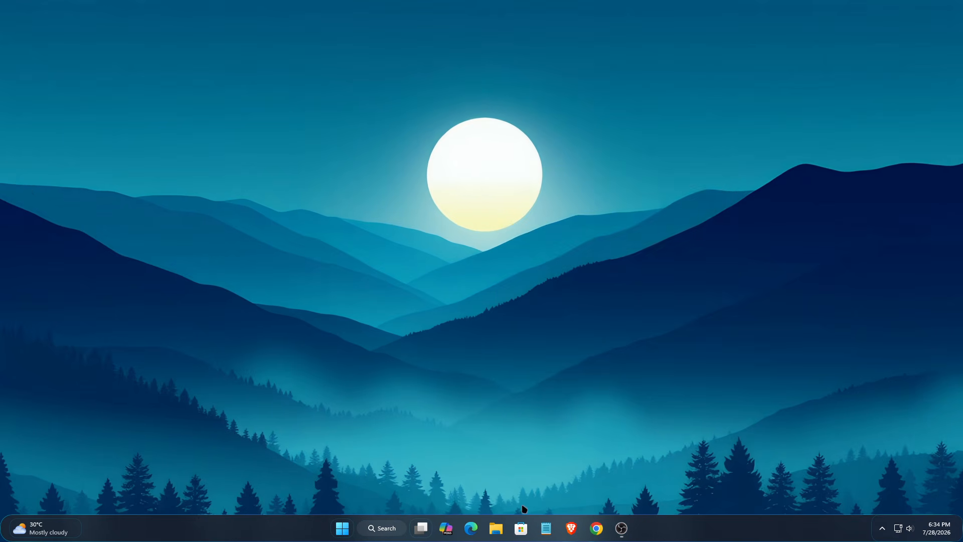
- Open File Explorer and examine the themed icons in Home, on the drives in This PC, and on the folders in Local Disk (C:)
click(497, 529)
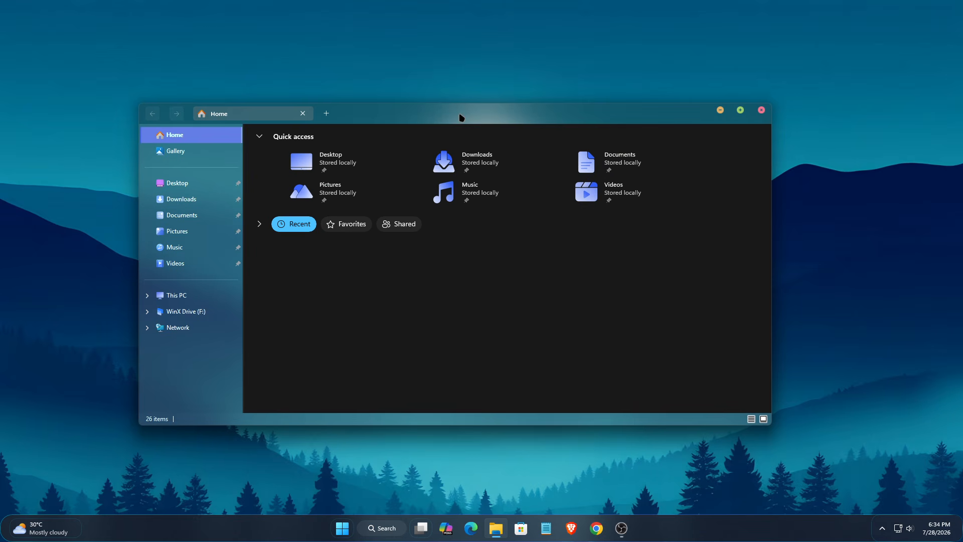
mouse_move(460, 117)
mouse_down()
mouse_move(516, 129)
mouse_move(464, 127)
mouse_up()
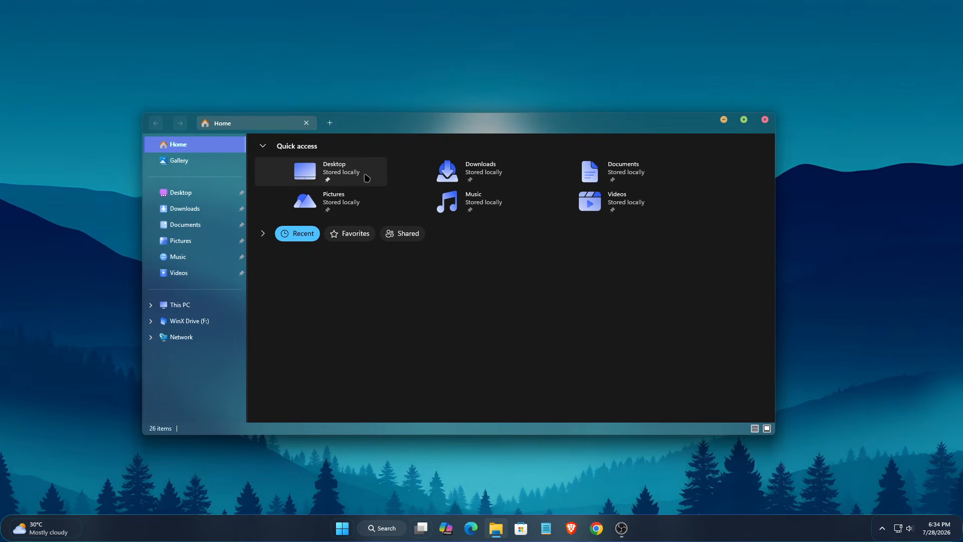
click(214, 307)
drag(282, 243, 333, 199)
drag(586, 183, 699, 183)
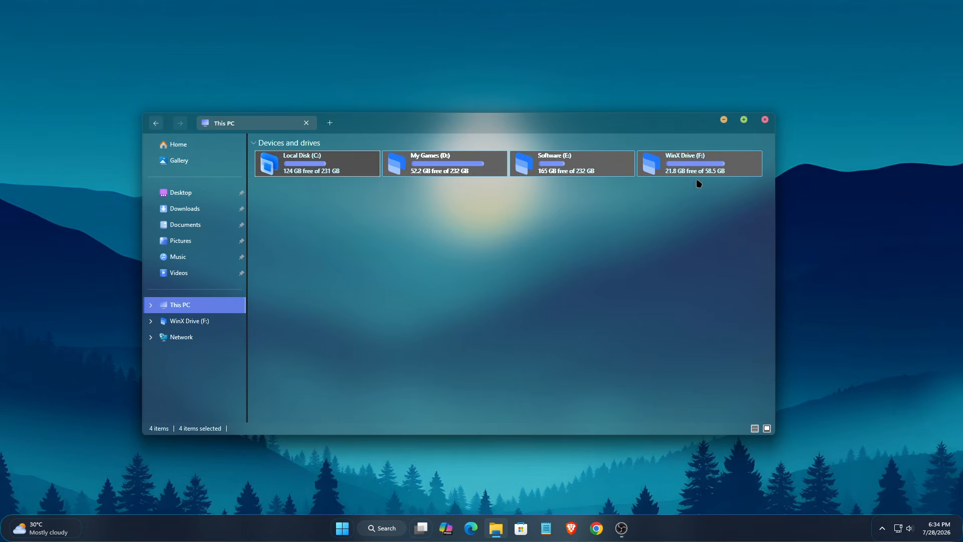
double_click(363, 172)
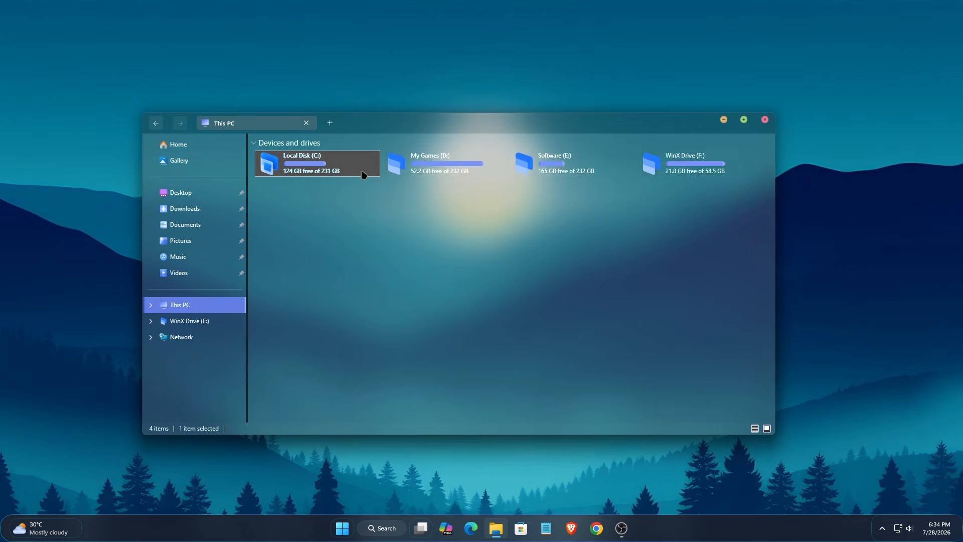
drag(637, 212, 750, 166)
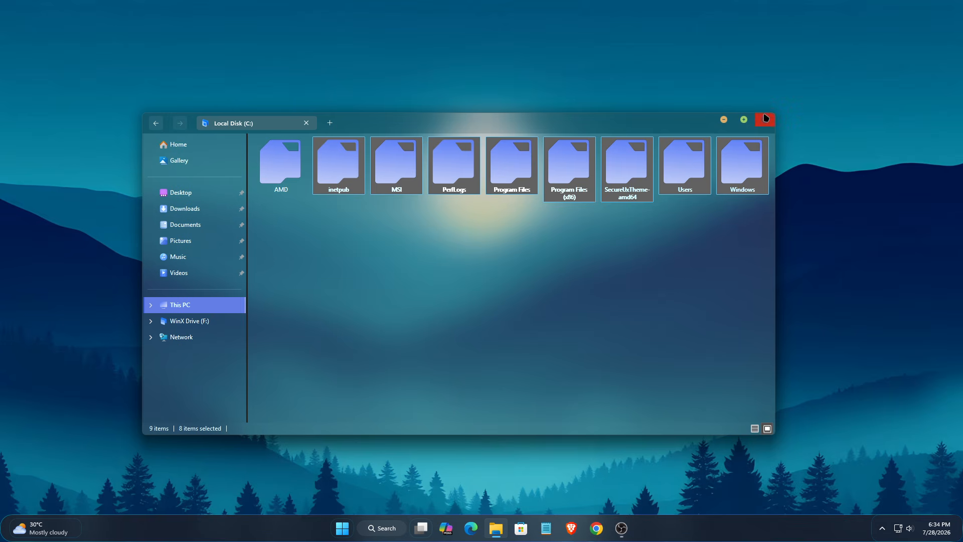